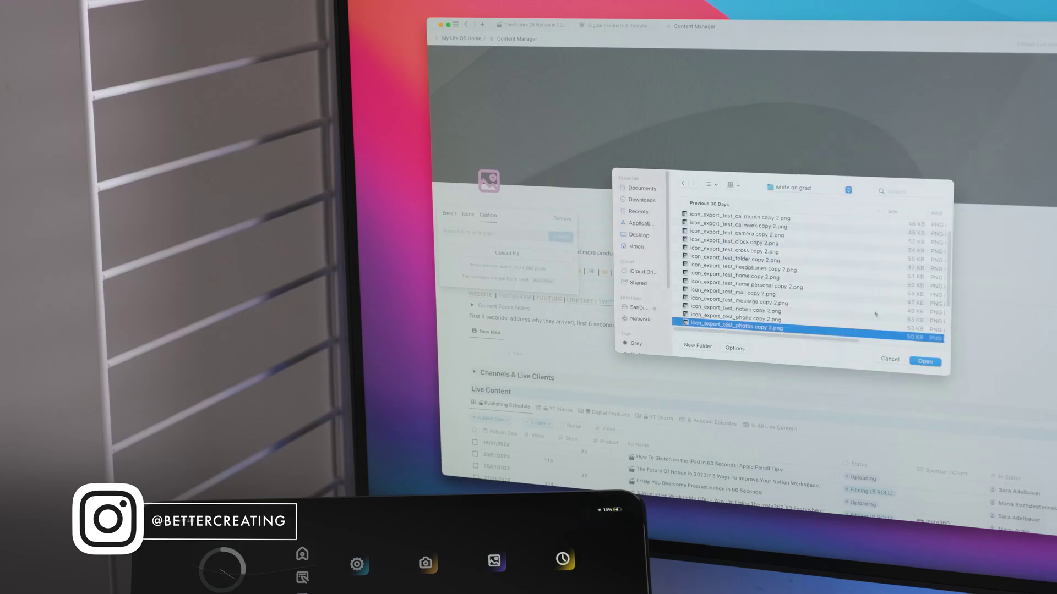
Step: Use the chosen image as the page icon and return to the Life OS Demo Space home page
{"action": "left_click", "coordinate": [927, 362]}
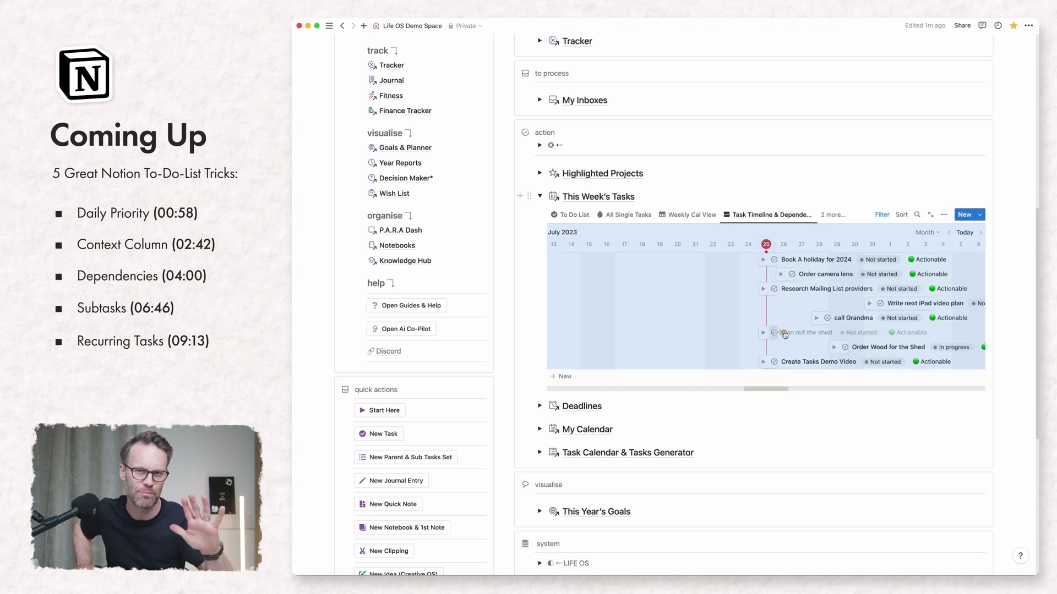
{"action": "left_click", "coordinate": [796, 334]}
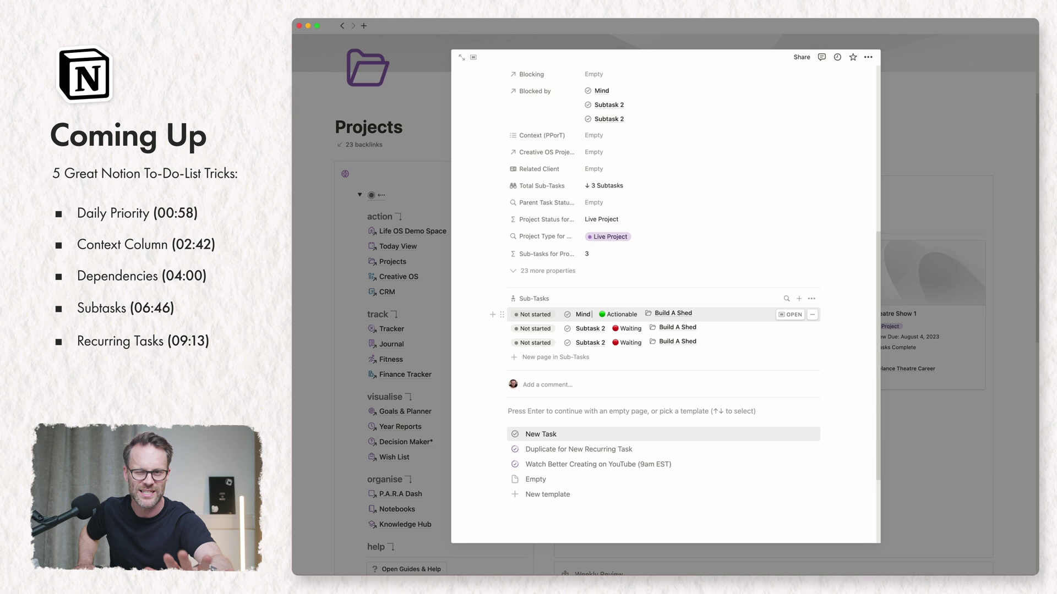
{"action": "type", "text": "Mapp"}
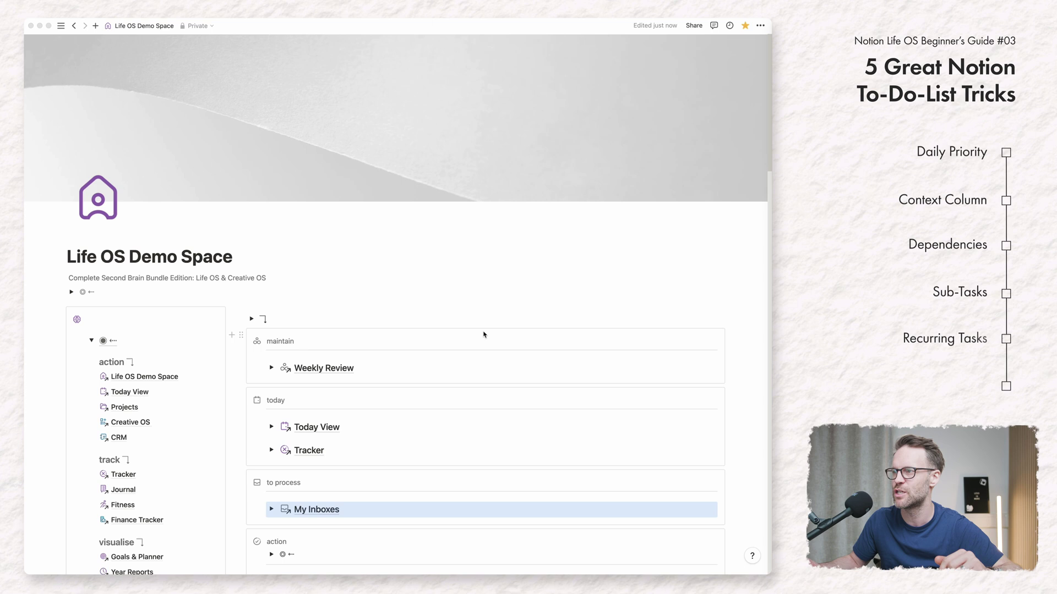
Step: In This Week's Tasks, set Book A holiday, Research Mailing List providers and Plan out the shed to 25/07/2023
{"action": "scroll", "coordinate": [405, 436], "scroll_direction": "down", "scroll_amount": 6}
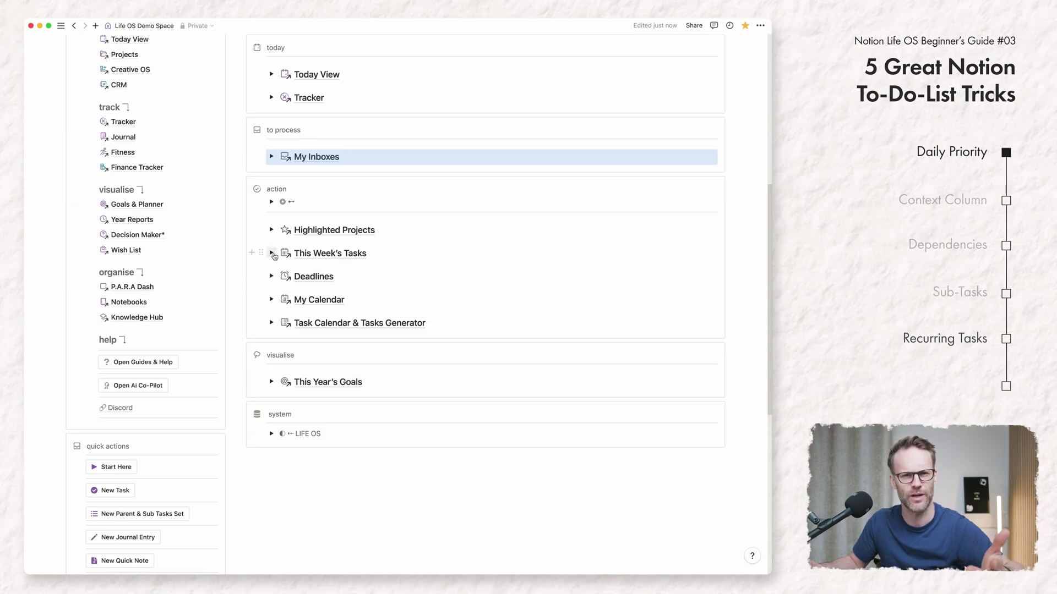
{"action": "left_click", "coordinate": [271, 254]}
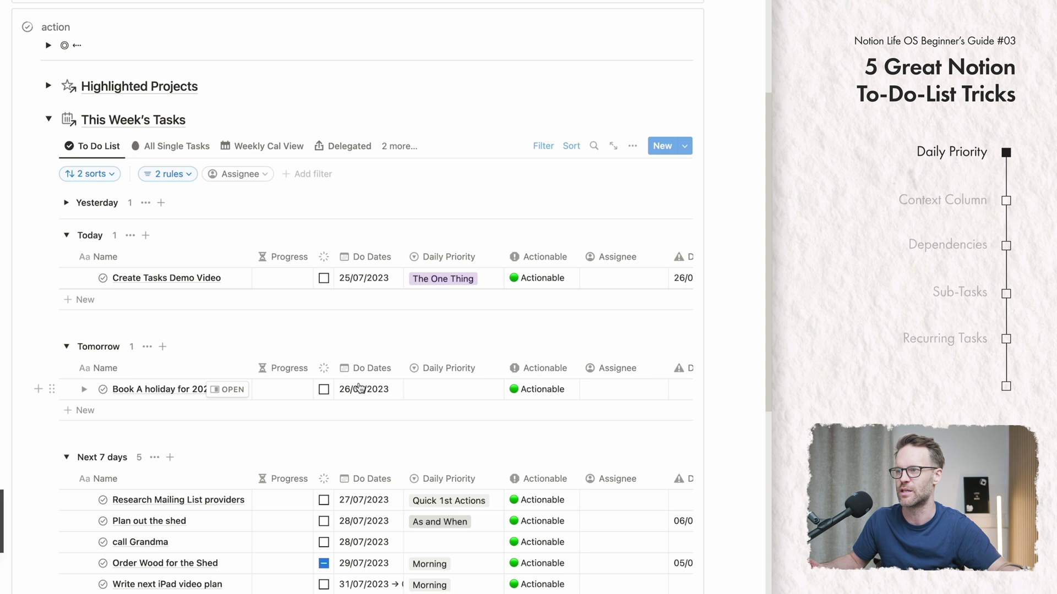
{"action": "left_click", "coordinate": [359, 389]}
{"action": "left_click", "coordinate": [380, 215]}
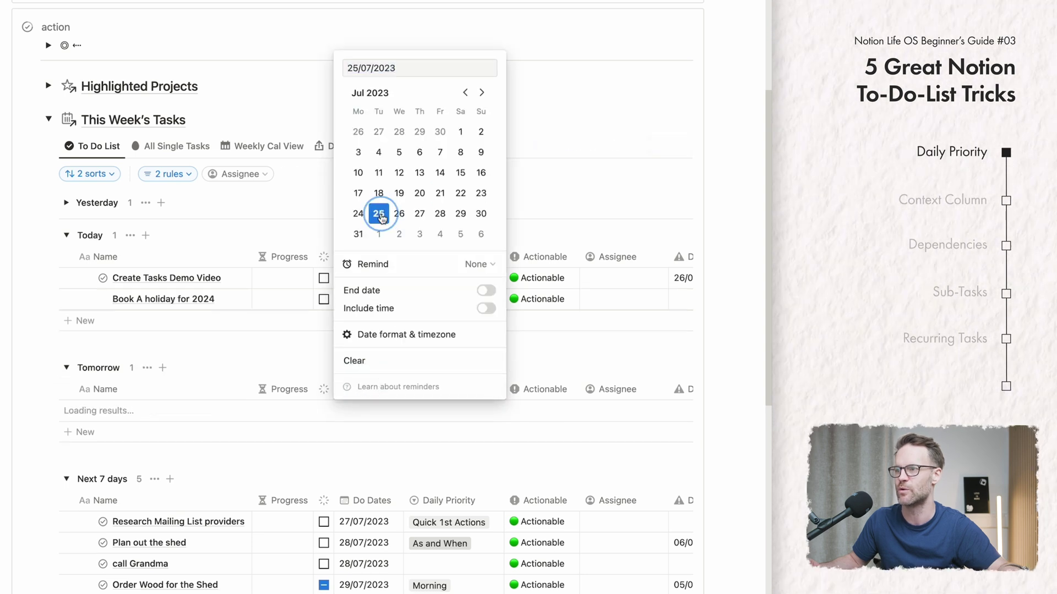
{"action": "left_click", "coordinate": [372, 414]}
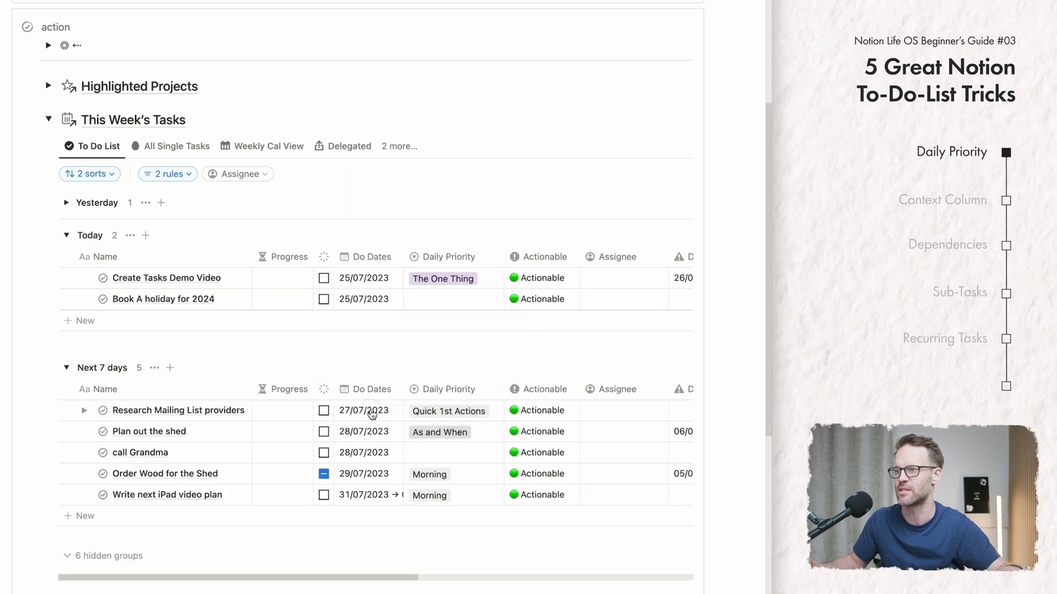
{"action": "left_click", "coordinate": [370, 417]}
{"action": "left_click", "coordinate": [379, 235]}
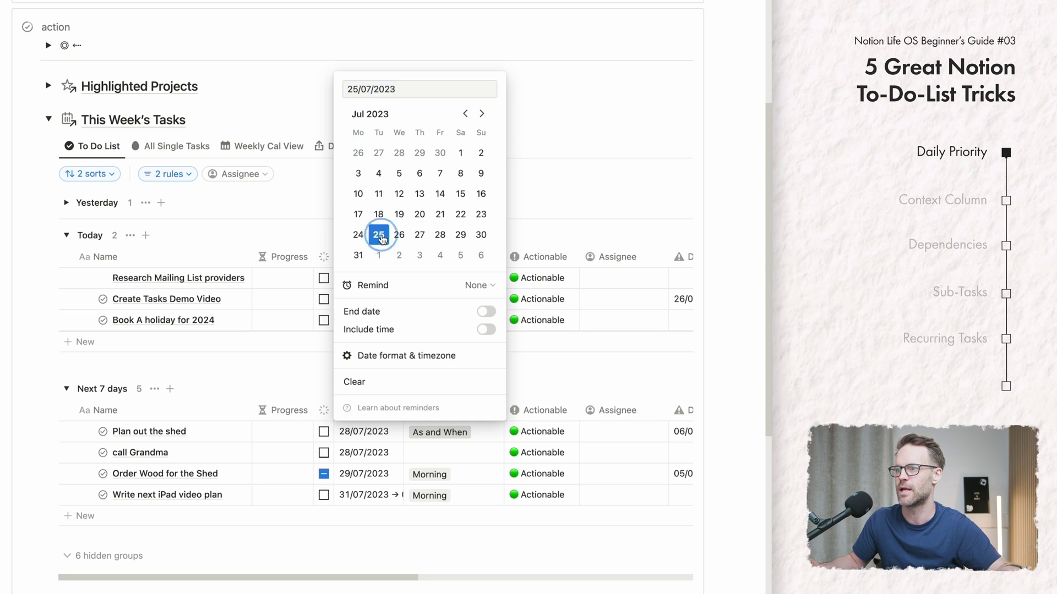
{"action": "left_click", "coordinate": [366, 439]}
{"action": "left_click", "coordinate": [366, 432]}
{"action": "left_click", "coordinate": [379, 258]}
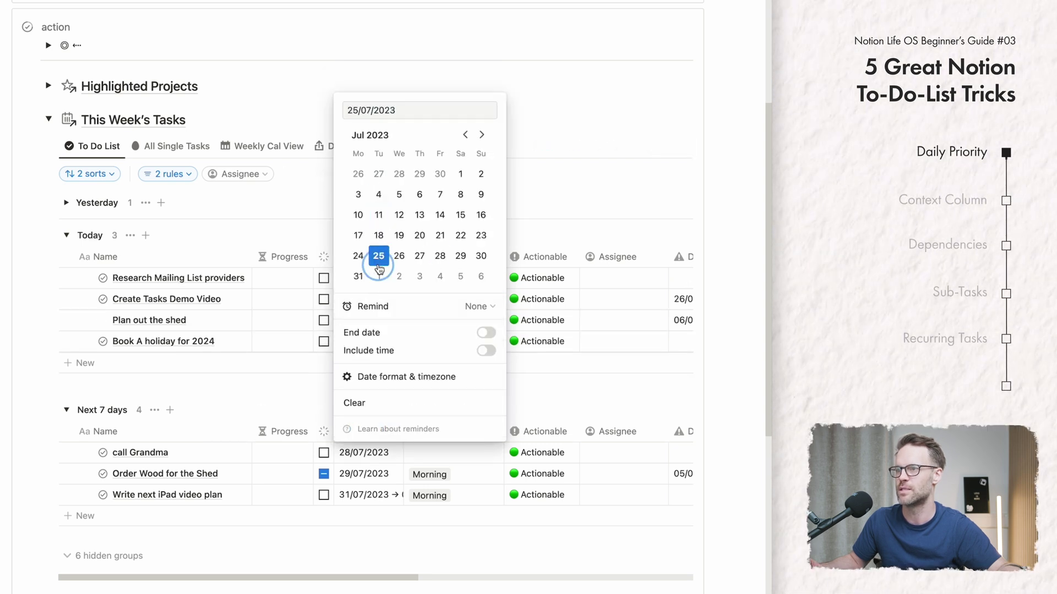
{"action": "left_click", "coordinate": [215, 232]}
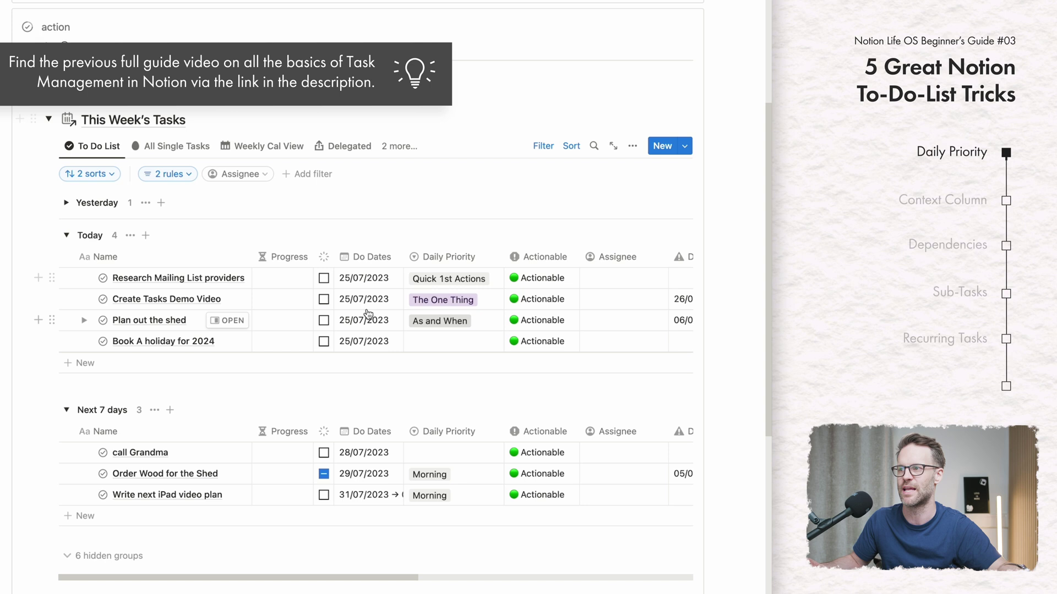
Step: Set Daily Priority: Book A holiday Evening, Plan out the shed Afternoon, Research Mailing List providers Morning
{"action": "left_click", "coordinate": [453, 347]}
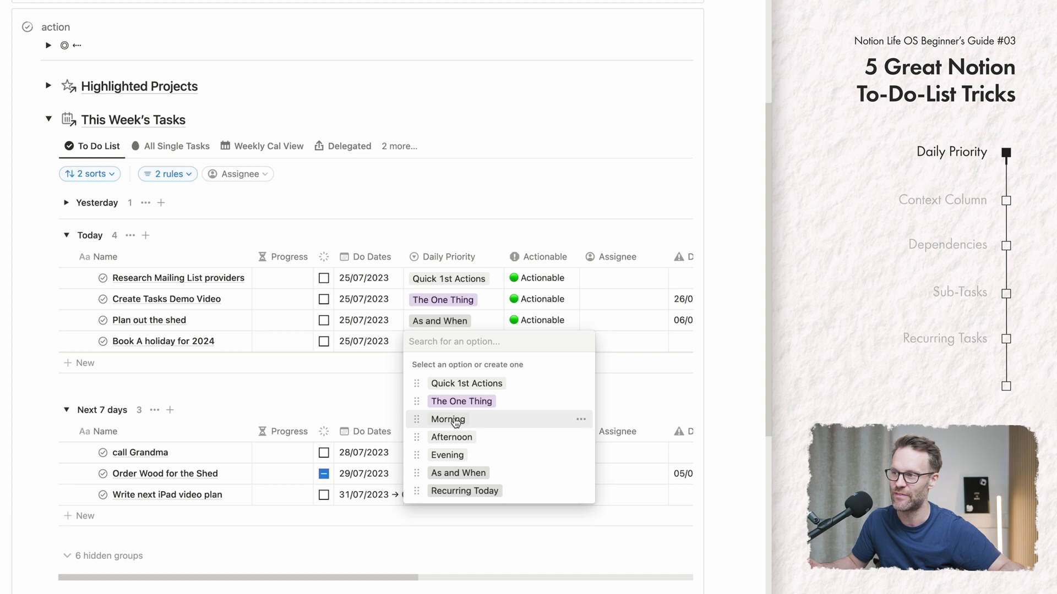
{"action": "left_click", "coordinate": [419, 233]}
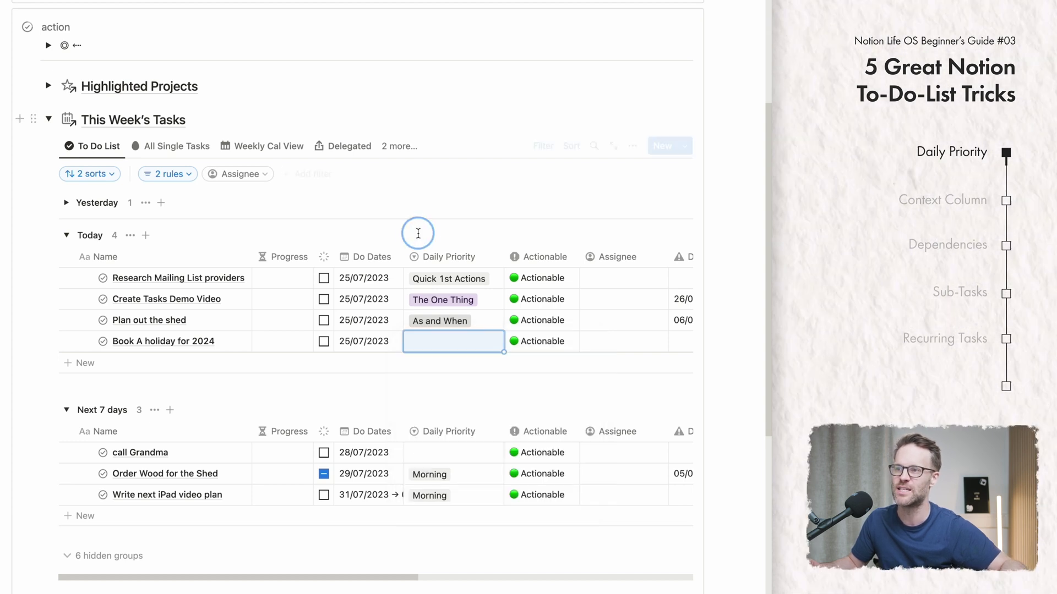
{"action": "left_click", "coordinate": [447, 340]}
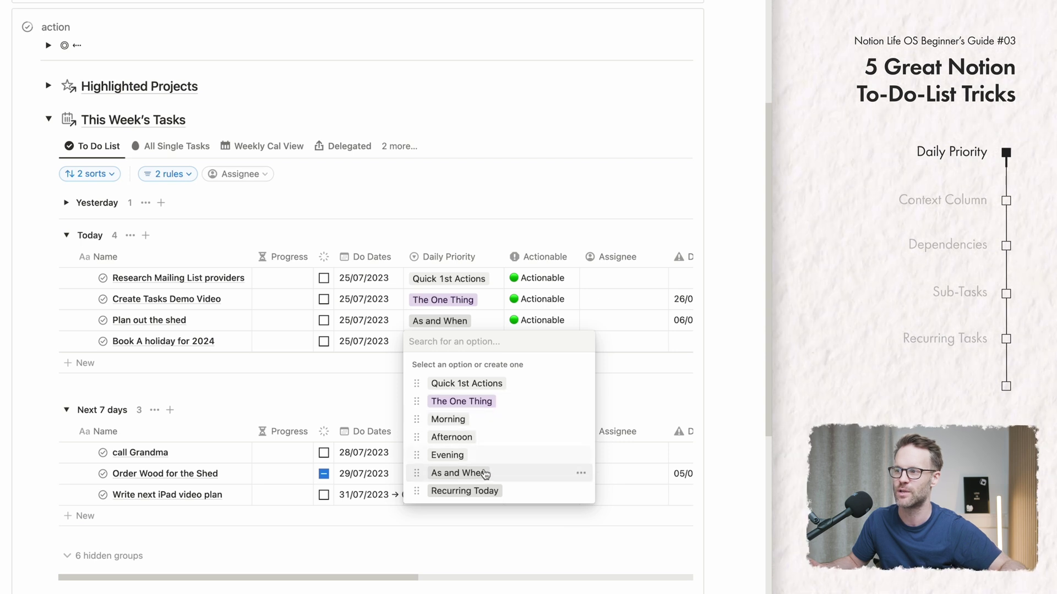
{"action": "left_click", "coordinate": [551, 455]}
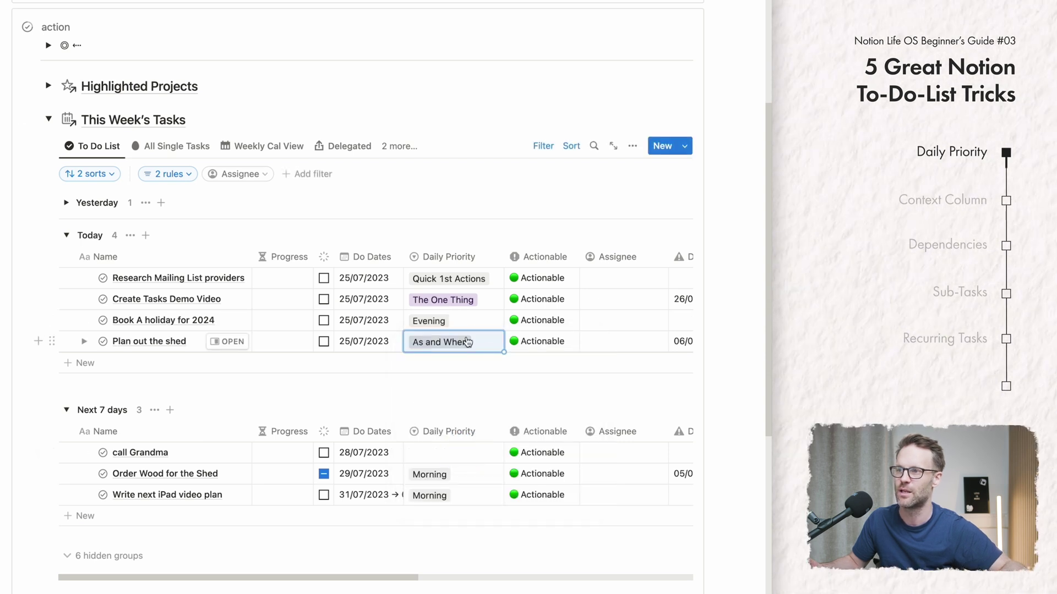
{"action": "left_click", "coordinate": [467, 342]}
{"action": "left_click", "coordinate": [496, 441]}
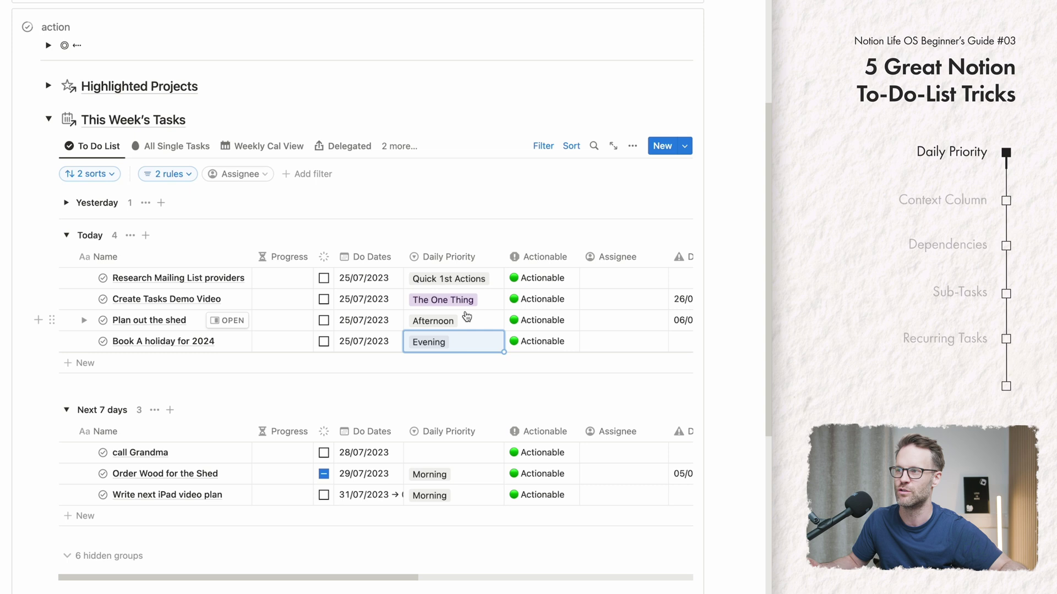
{"action": "left_click", "coordinate": [469, 278]}
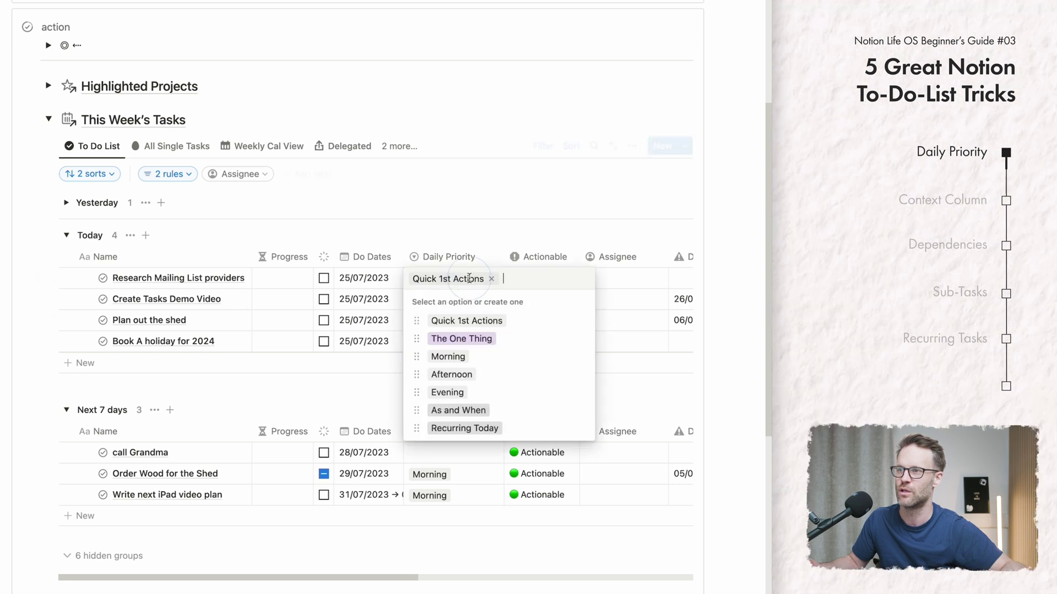
{"action": "left_click", "coordinate": [460, 358]}
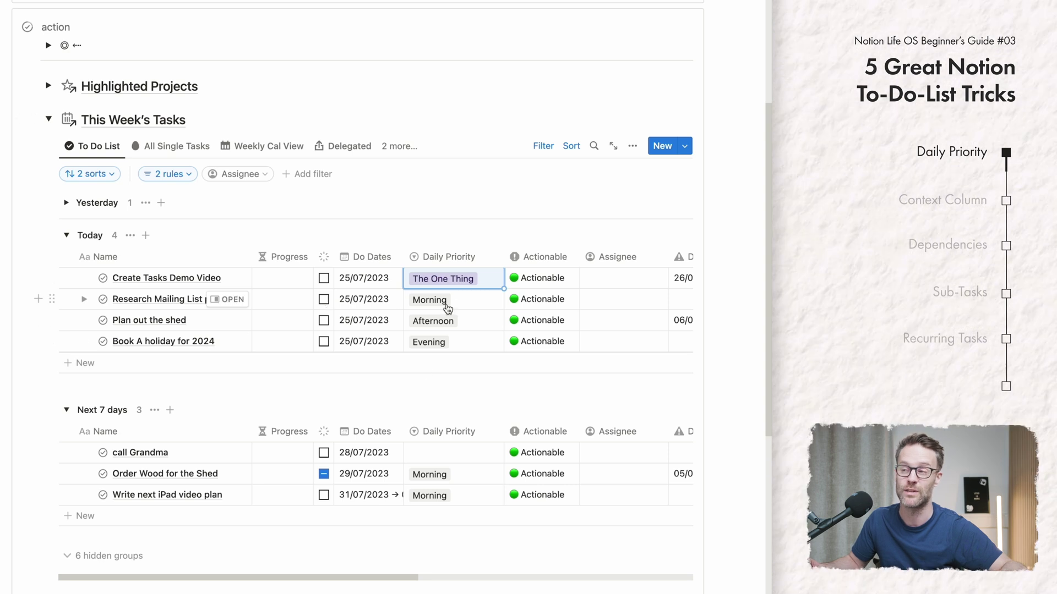
Step: Review this week's tasks in Weekly Cal View, undoing an accidental done mark on Create Tasks Demo Video
{"action": "left_click", "coordinate": [229, 147]}
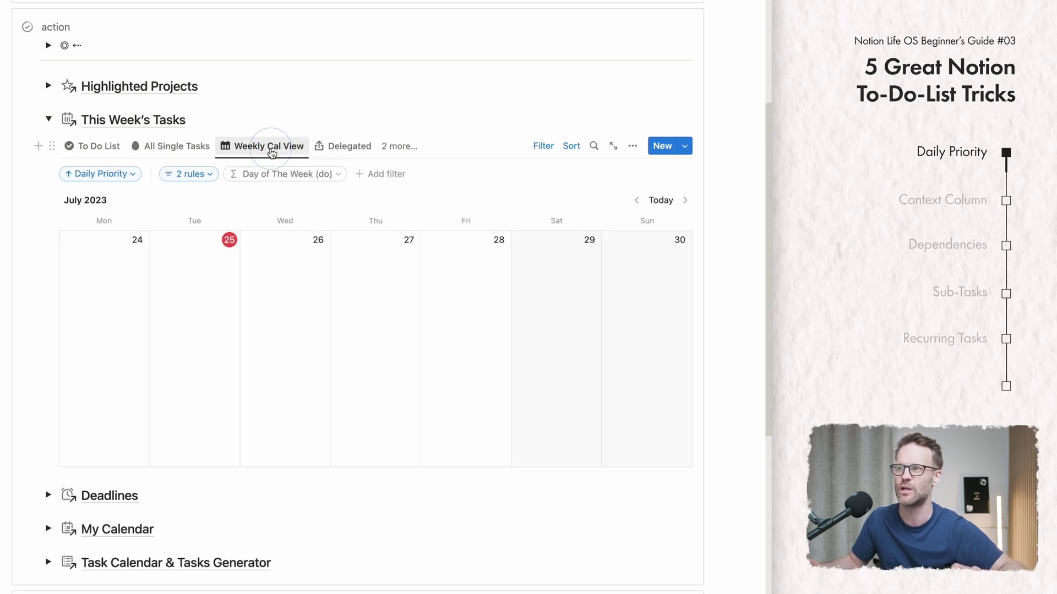
{"action": "scroll", "coordinate": [344, 271], "scroll_direction": "down", "scroll_amount": 1}
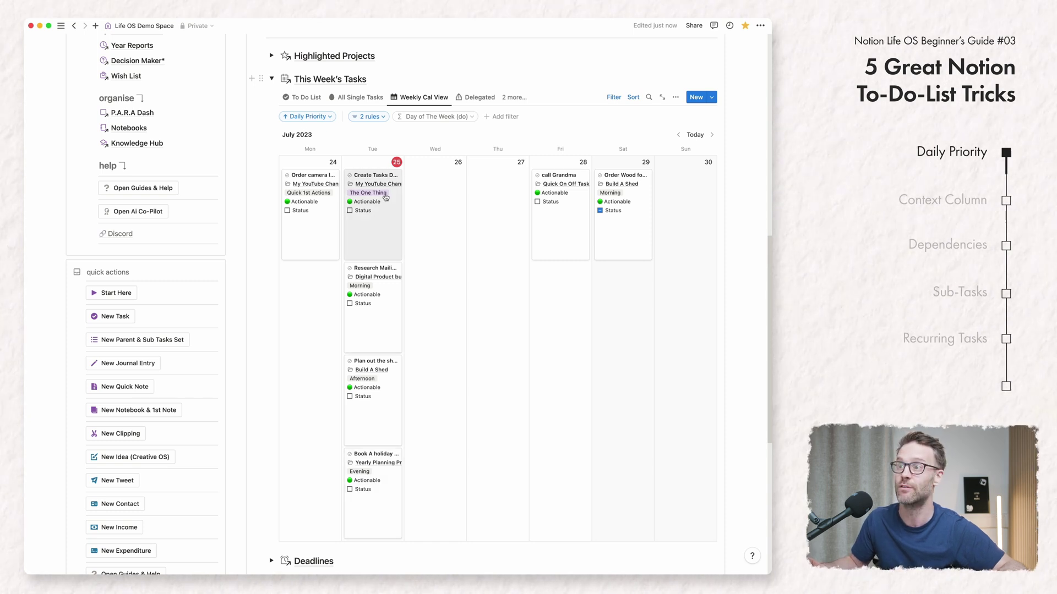
{"action": "left_click", "coordinate": [350, 211]}
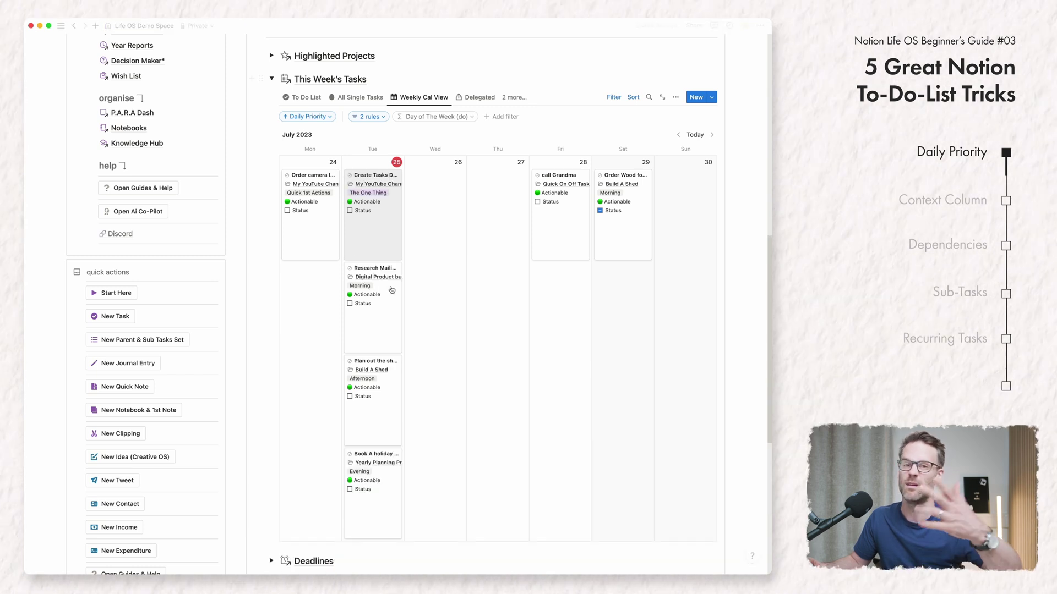
{"action": "key", "text": "ctrl+z"}
{"action": "scroll", "coordinate": [408, 275], "scroll_direction": "up", "scroll_amount": 3}
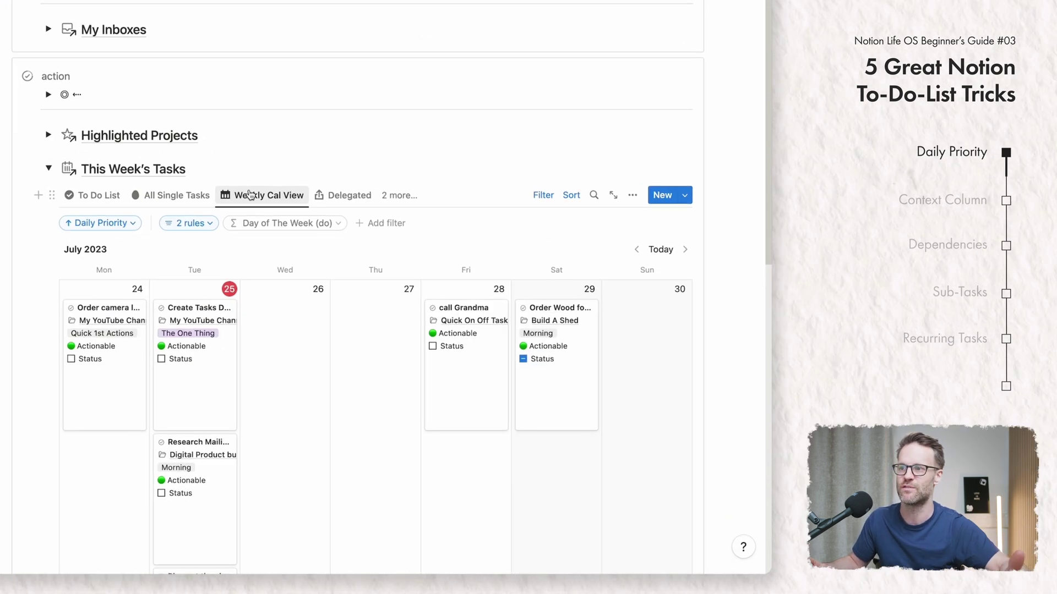
{"action": "scroll", "coordinate": [250, 194], "scroll_direction": "down", "scroll_amount": 2}
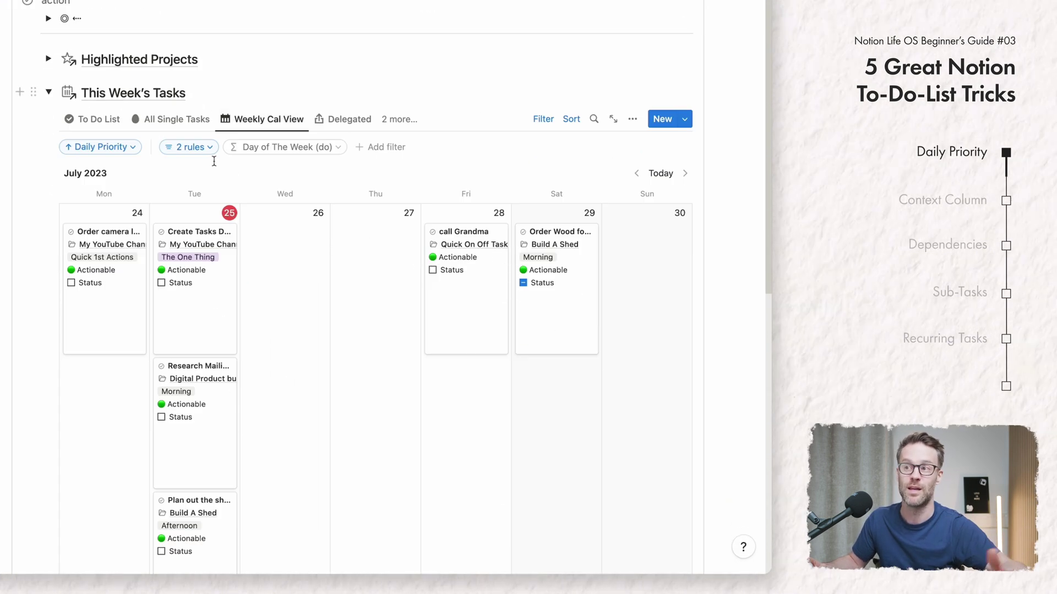
{"action": "scroll", "coordinate": [252, 168], "scroll_direction": "down", "scroll_amount": 1}
{"action": "scroll", "coordinate": [251, 175], "scroll_direction": "down", "scroll_amount": 1}
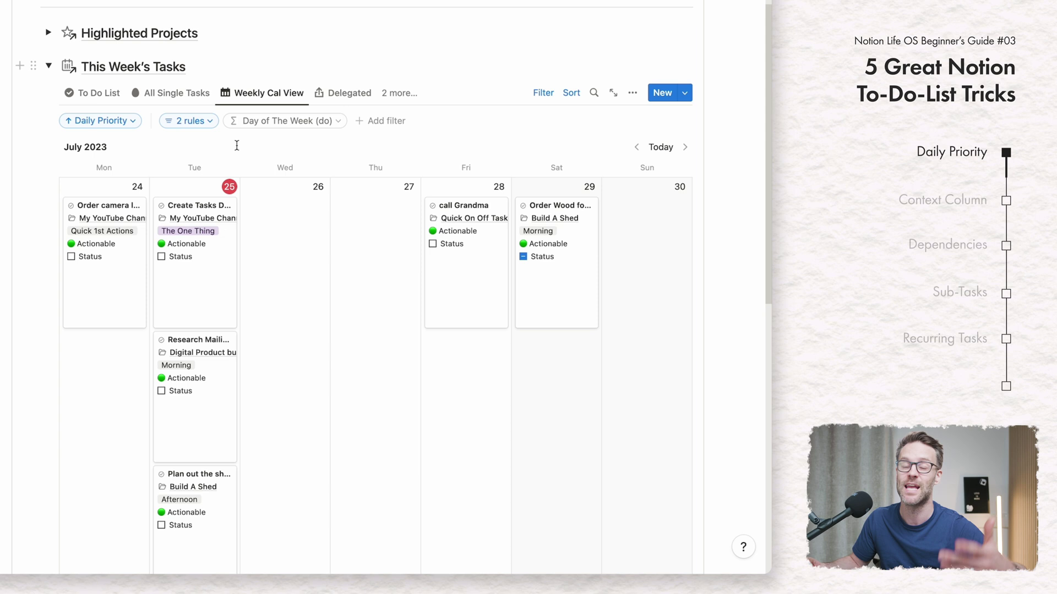
Step: In the To Do List's Yesterday group, give Order camera lens Morning priority and Do Date 26/07/2023
{"action": "left_click", "coordinate": [124, 89]}
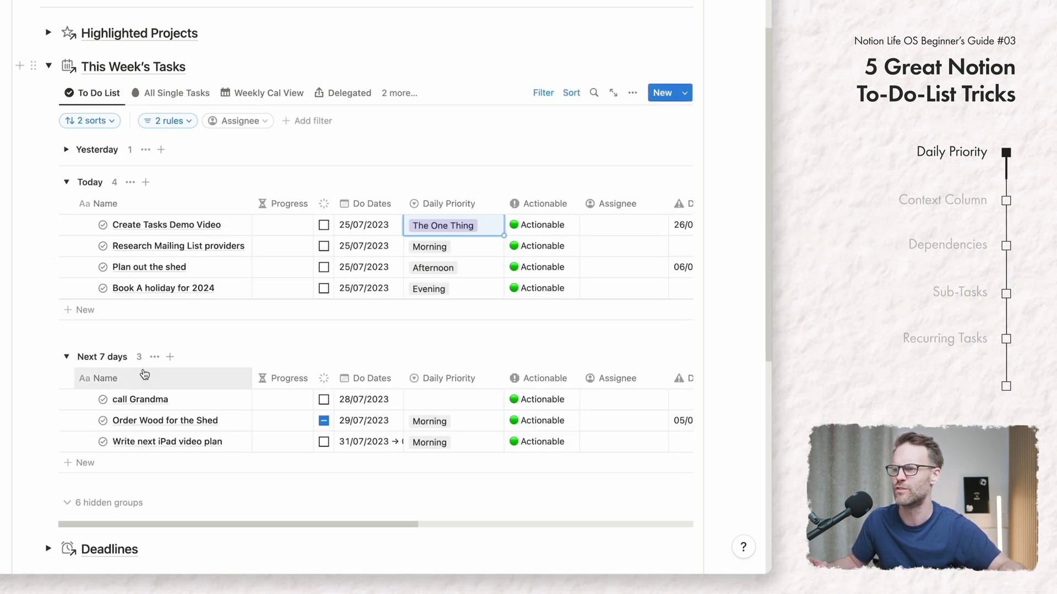
{"action": "left_click", "coordinate": [69, 150]}
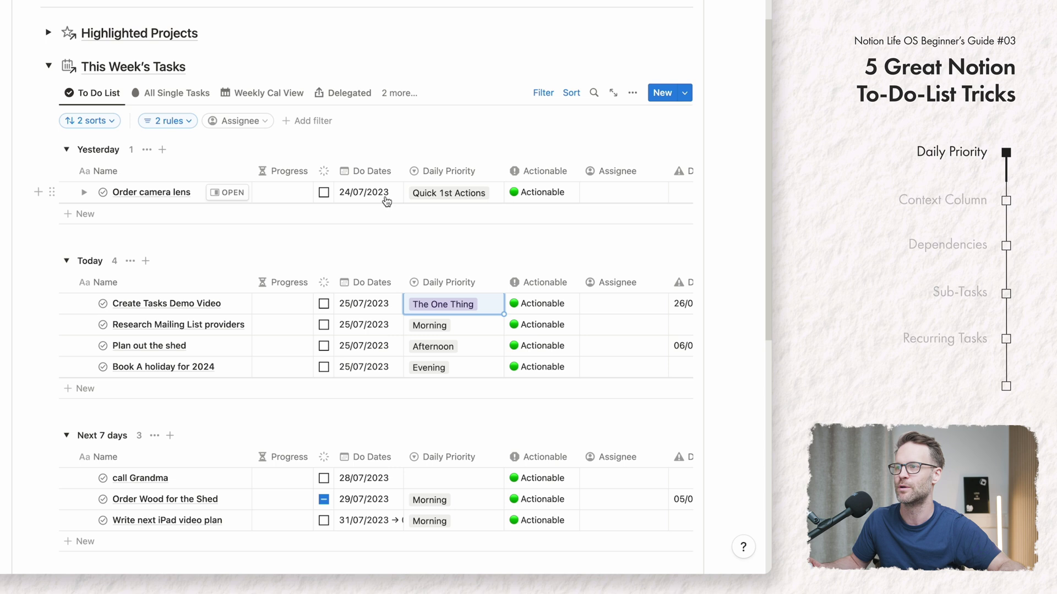
{"action": "left_click", "coordinate": [459, 203]}
{"action": "left_click", "coordinate": [440, 269]}
{"action": "left_click", "coordinate": [362, 192]}
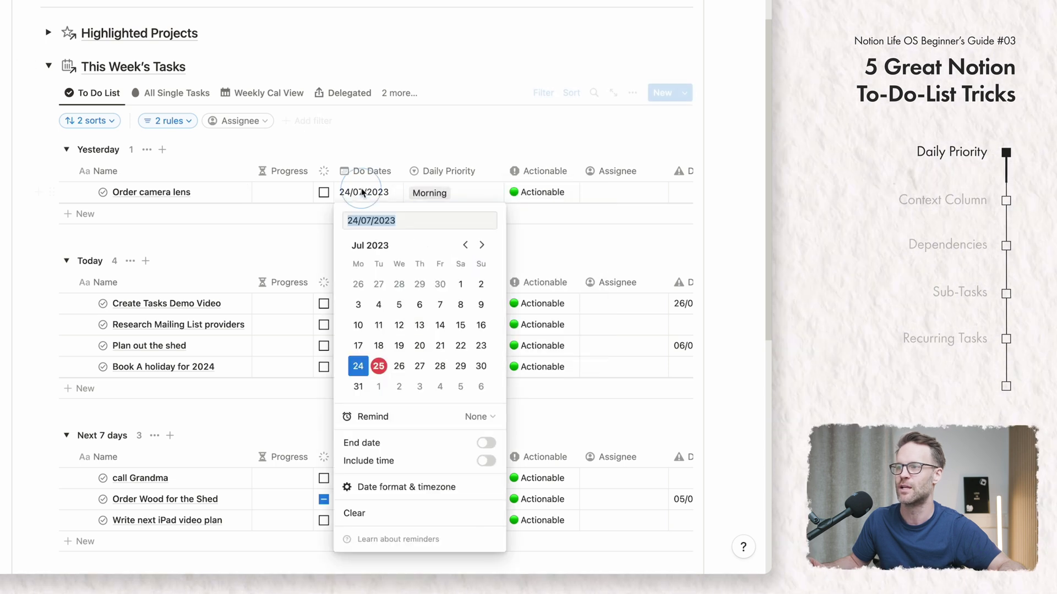
{"action": "left_click", "coordinate": [400, 367]}
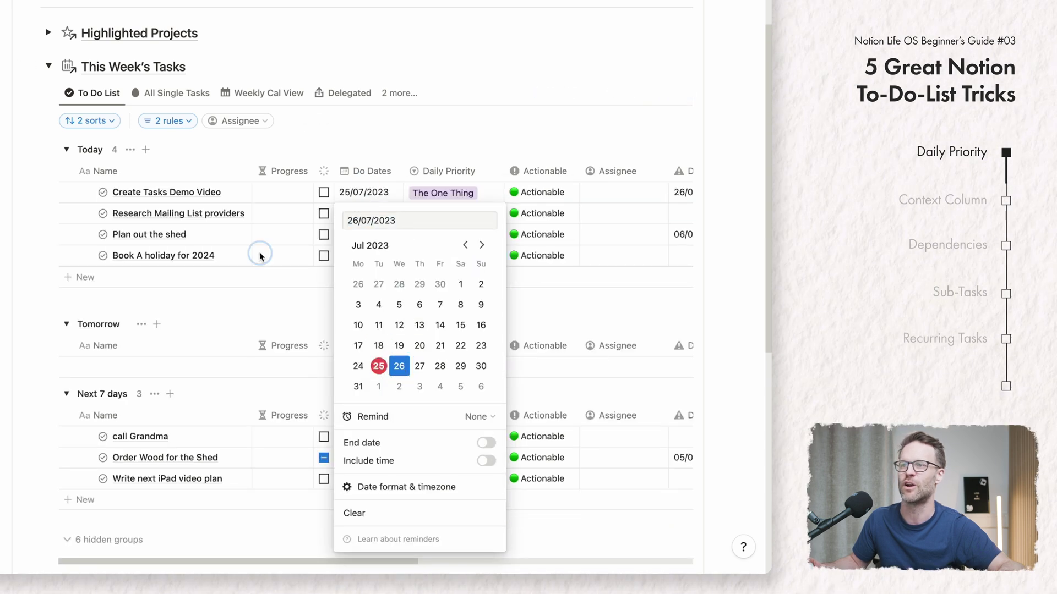
{"action": "left_click", "coordinate": [260, 253]}
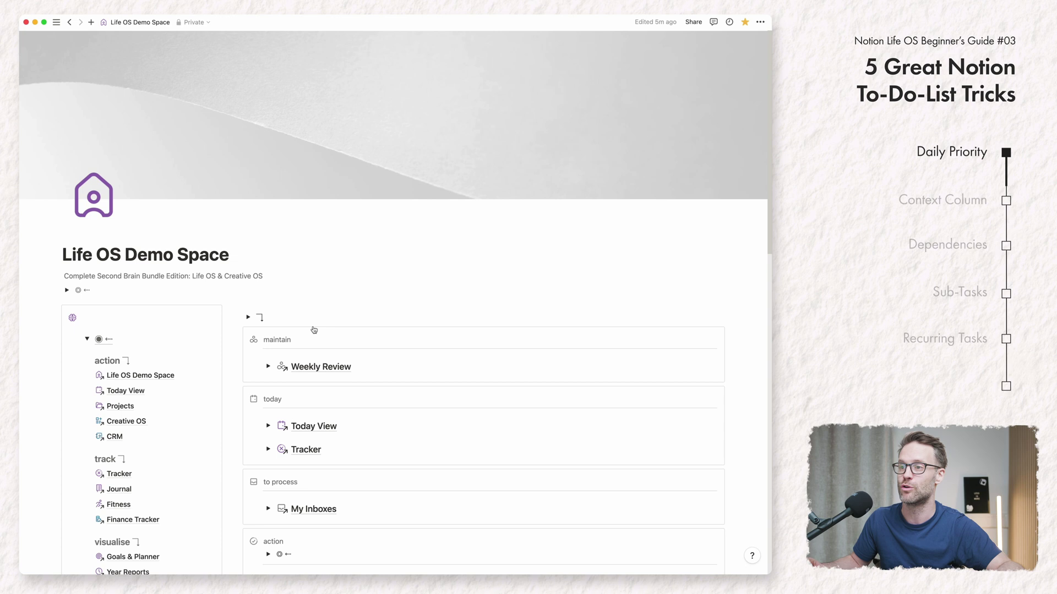
Step: Expand Today View and reveal the sub-items of Create Tasks Demo Video
{"action": "left_click", "coordinate": [273, 427]}
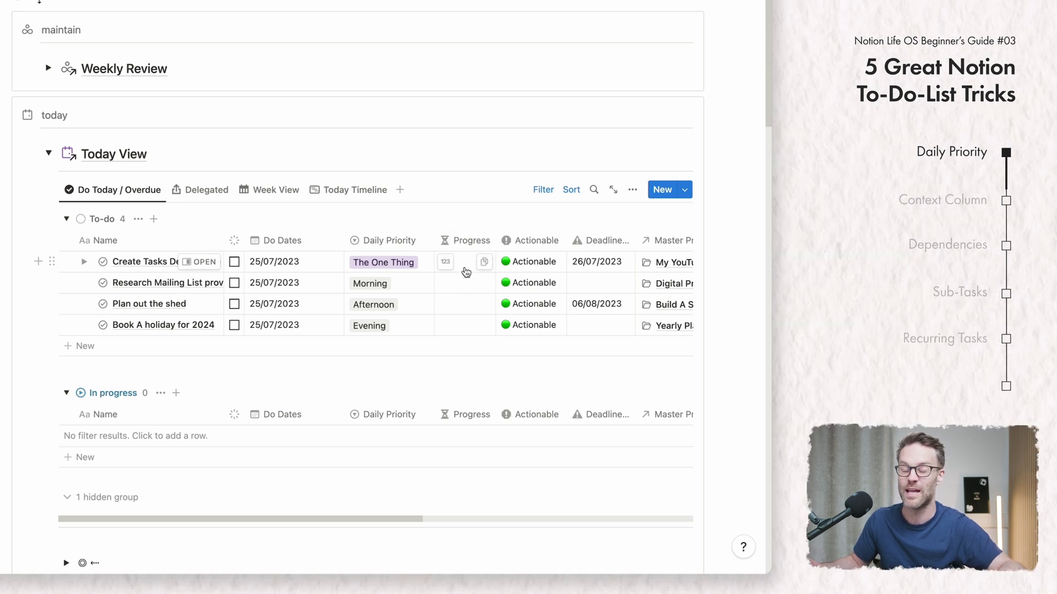
{"action": "left_click", "coordinate": [84, 262]}
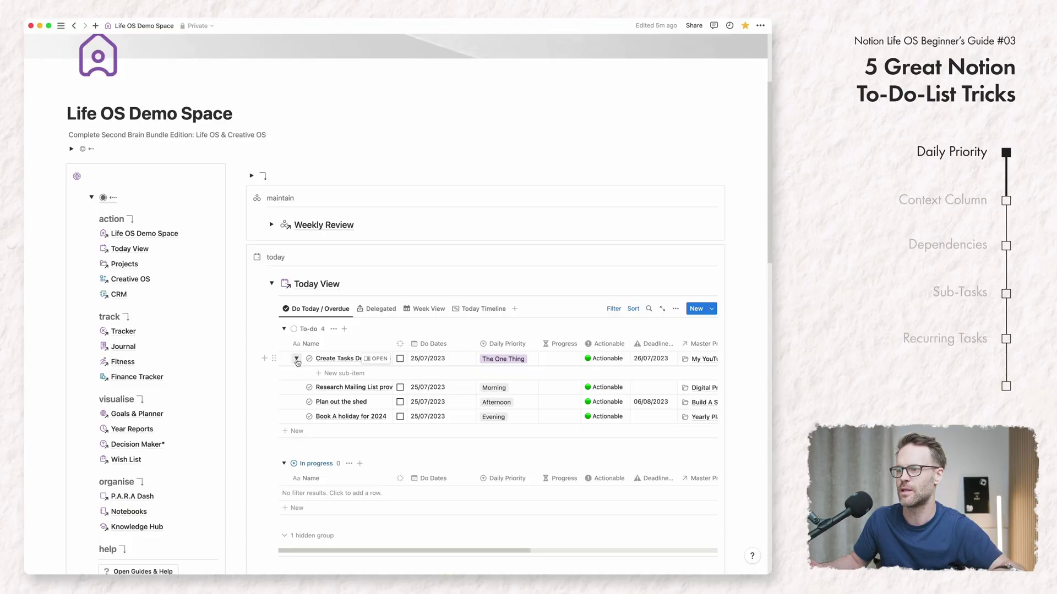
Step: Create a new Studio context option and tag Create Tasks Demo Video with it
{"action": "scroll", "coordinate": [439, 385], "scroll_direction": "down", "scroll_amount": 3}
{"action": "left_click_drag", "start_coordinate": [427, 482], "coordinate": [551, 482]}
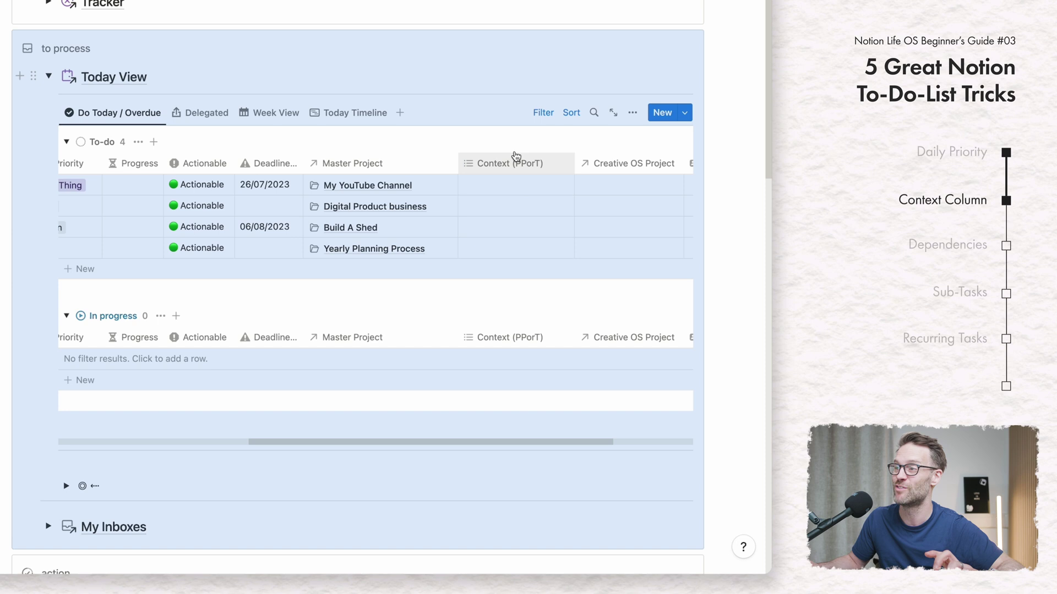
{"action": "left_click", "coordinate": [535, 132]}
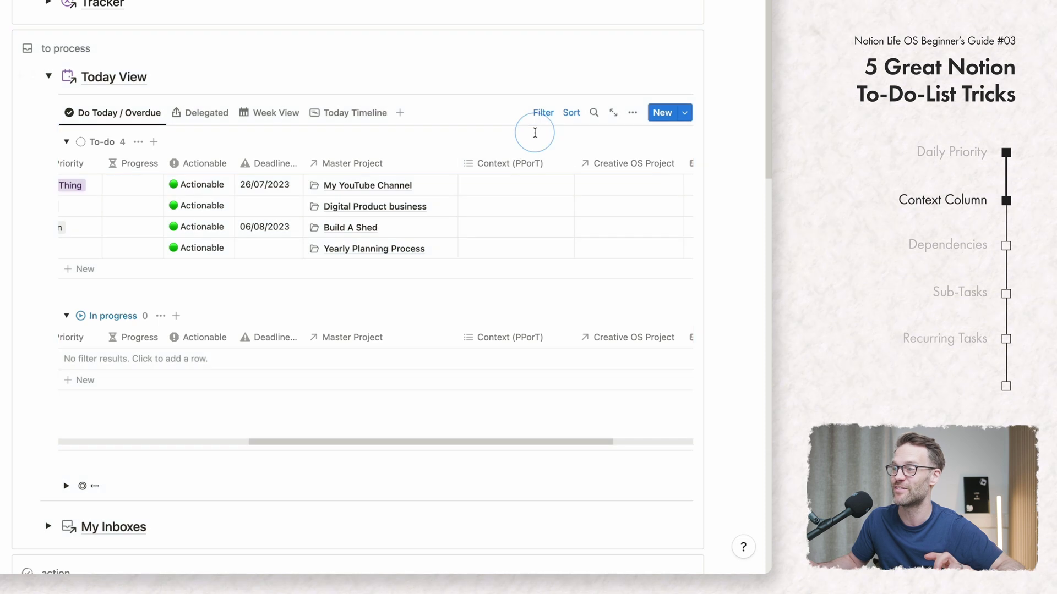
{"action": "left_click", "coordinate": [551, 188]}
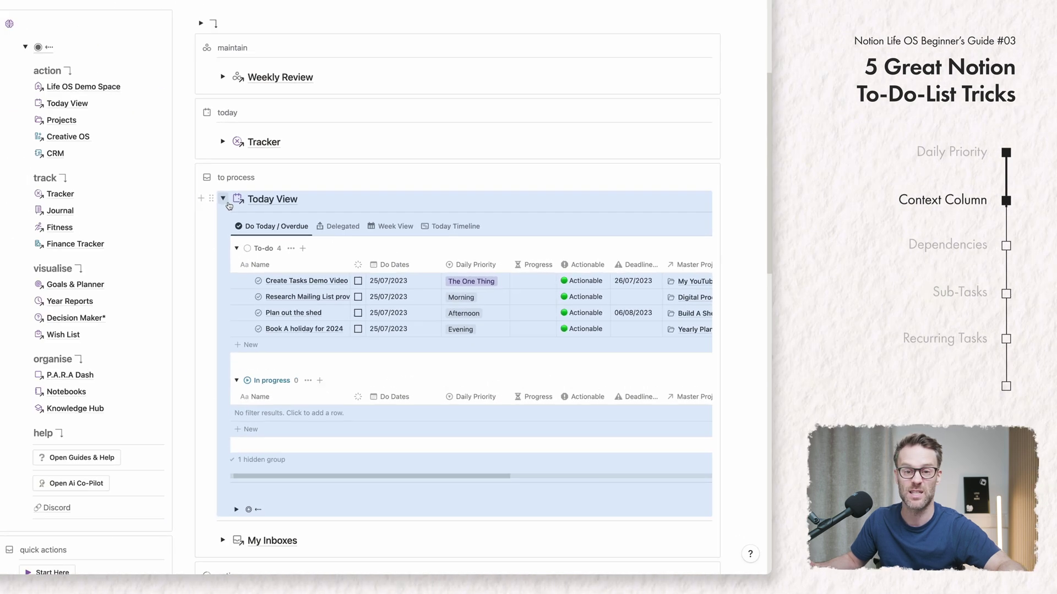
{"action": "left_click", "coordinate": [49, 80]}
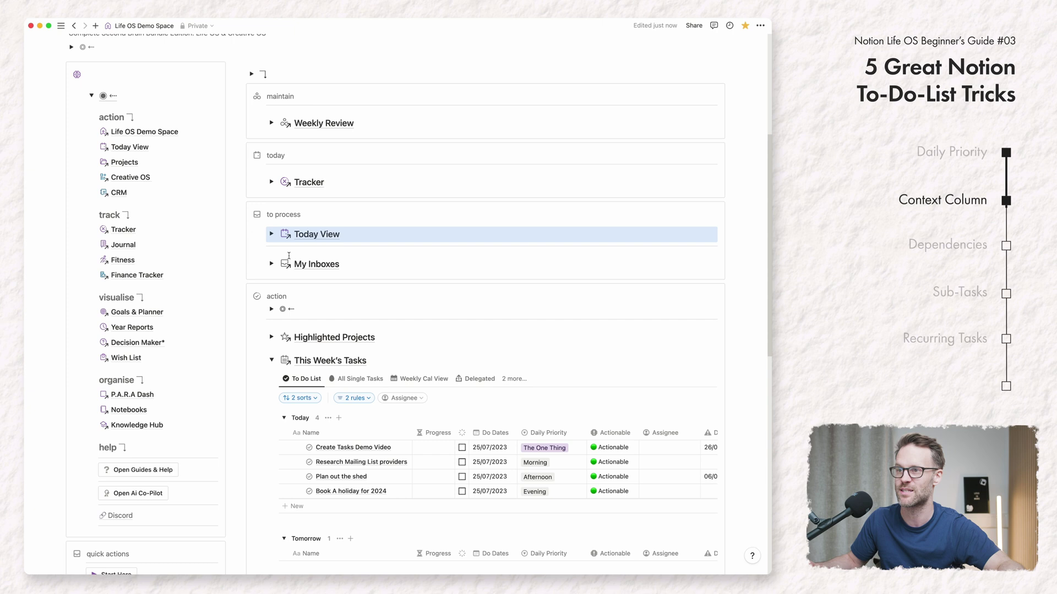
{"action": "scroll", "coordinate": [134, 156], "scroll_direction": "down", "scroll_amount": 6}
{"action": "scroll", "coordinate": [643, 228], "scroll_direction": "up", "scroll_amount": 4}
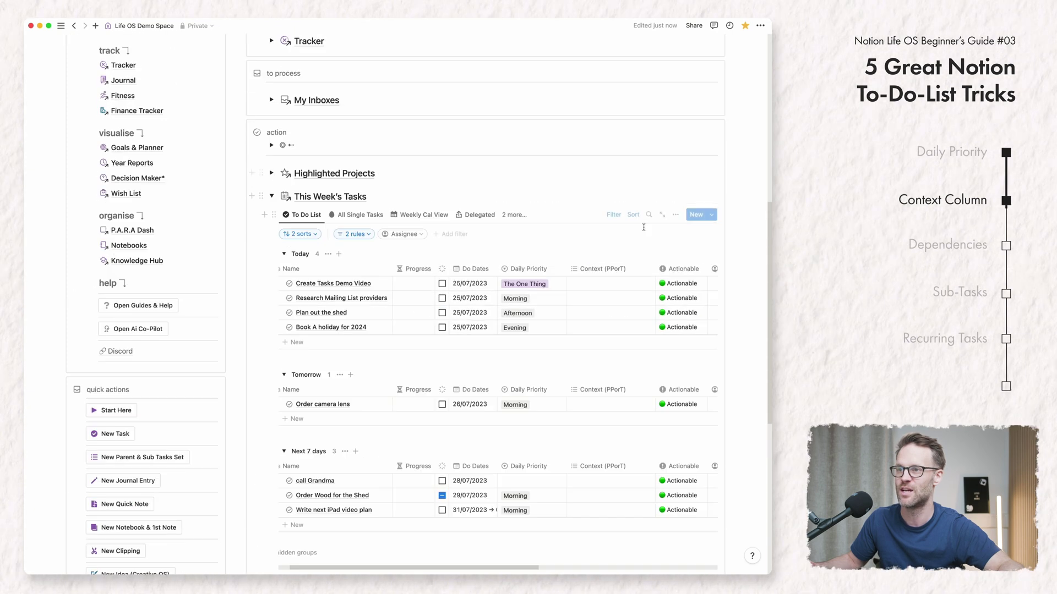
{"action": "left_click", "coordinate": [614, 281]}
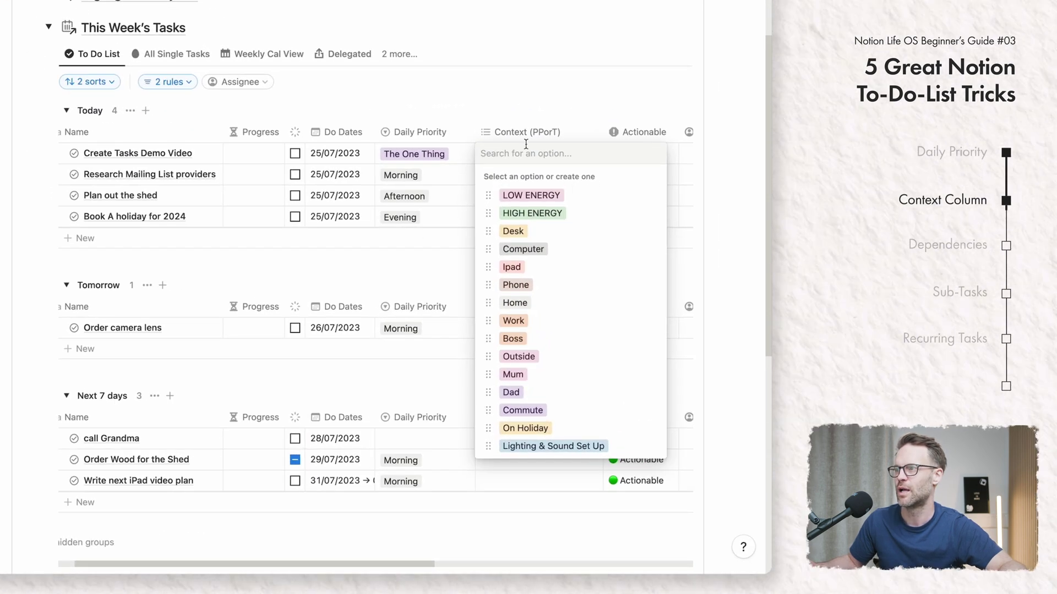
{"action": "type", "text": "Stu"}
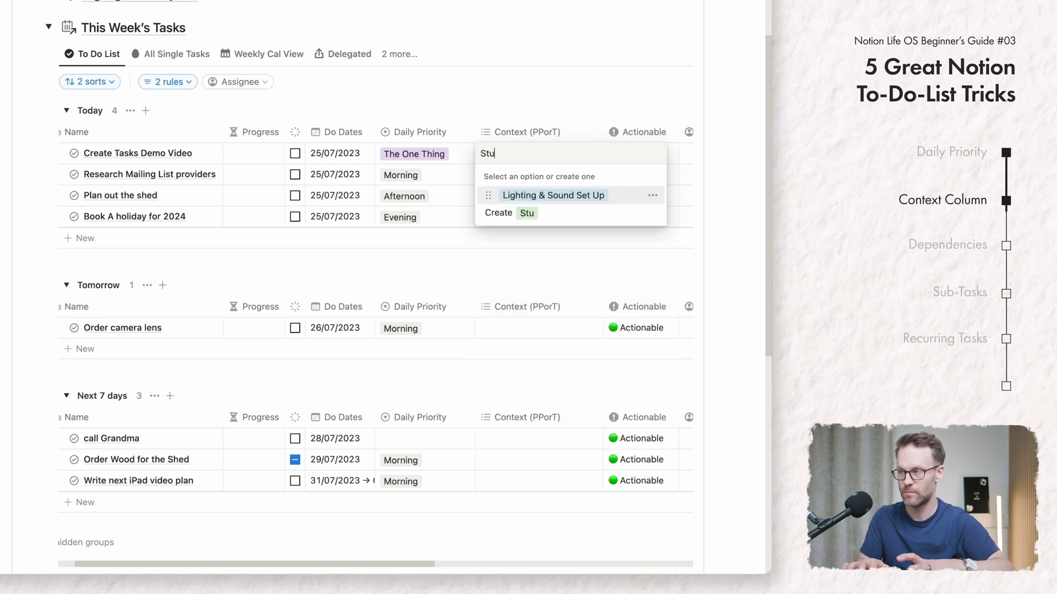
{"action": "type", "text": "dio"}
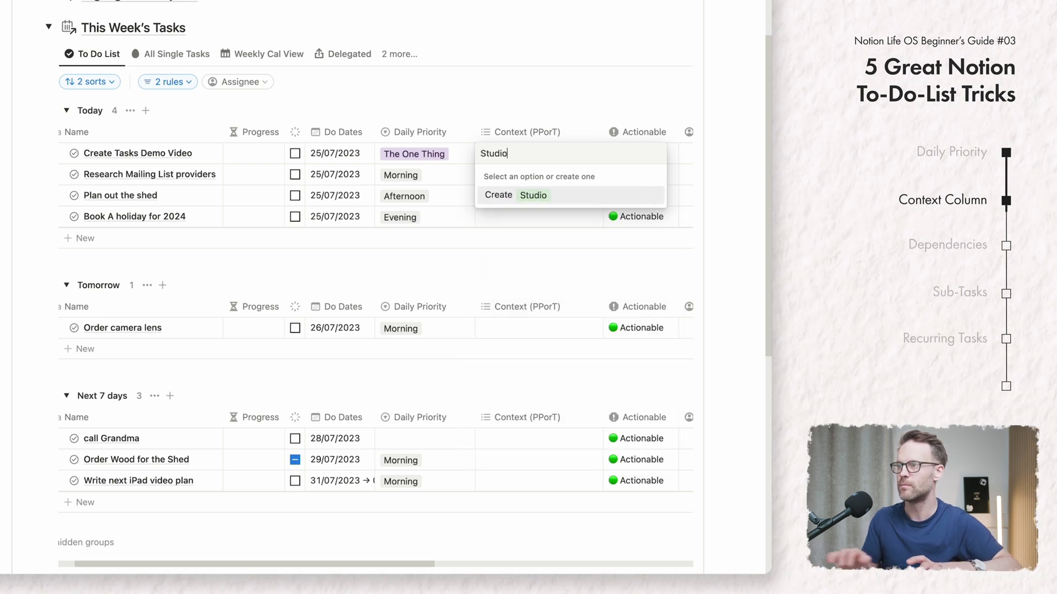
{"action": "left_click", "coordinate": [536, 196]}
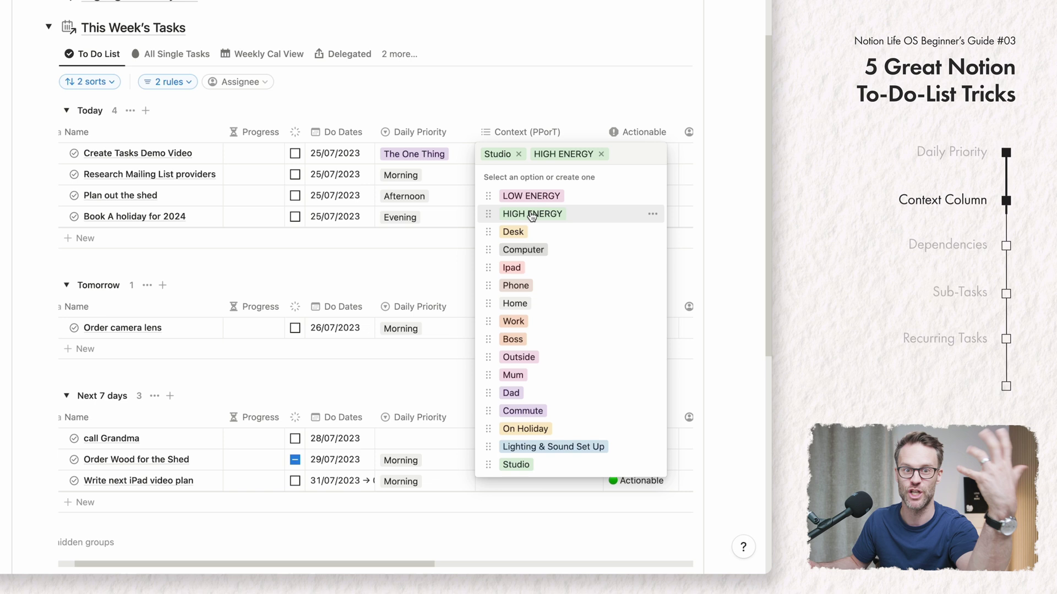
{"action": "key", "text": "Escape"}
Step: Tag Research Mailing List providers with Computer and Plan out the shed with Home
{"action": "left_click", "coordinate": [504, 187]}
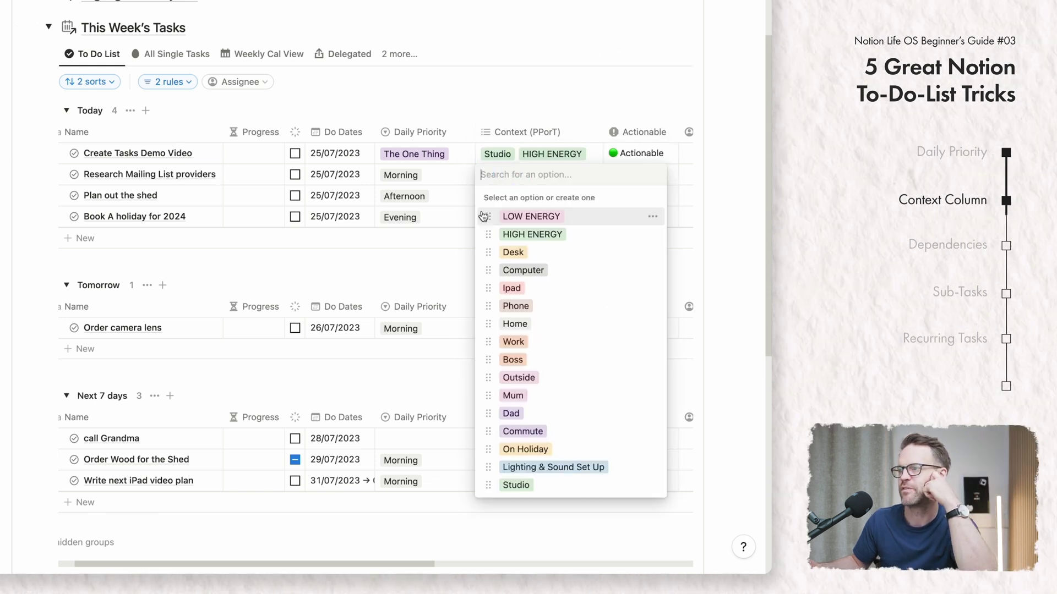
{"action": "left_click", "coordinate": [520, 270]}
{"action": "left_click", "coordinate": [576, 82]}
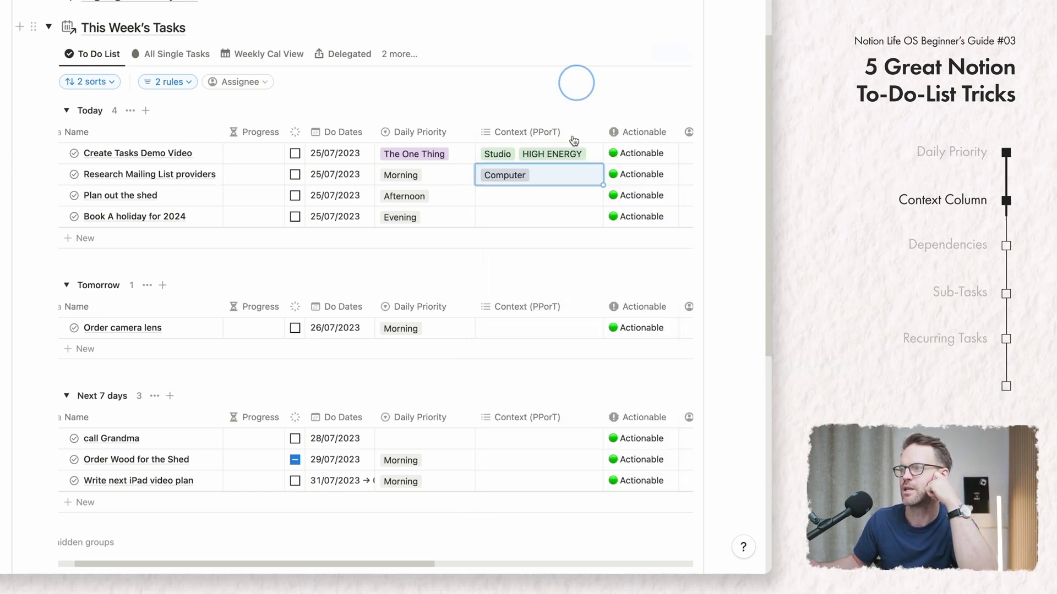
{"action": "left_click", "coordinate": [527, 198]}
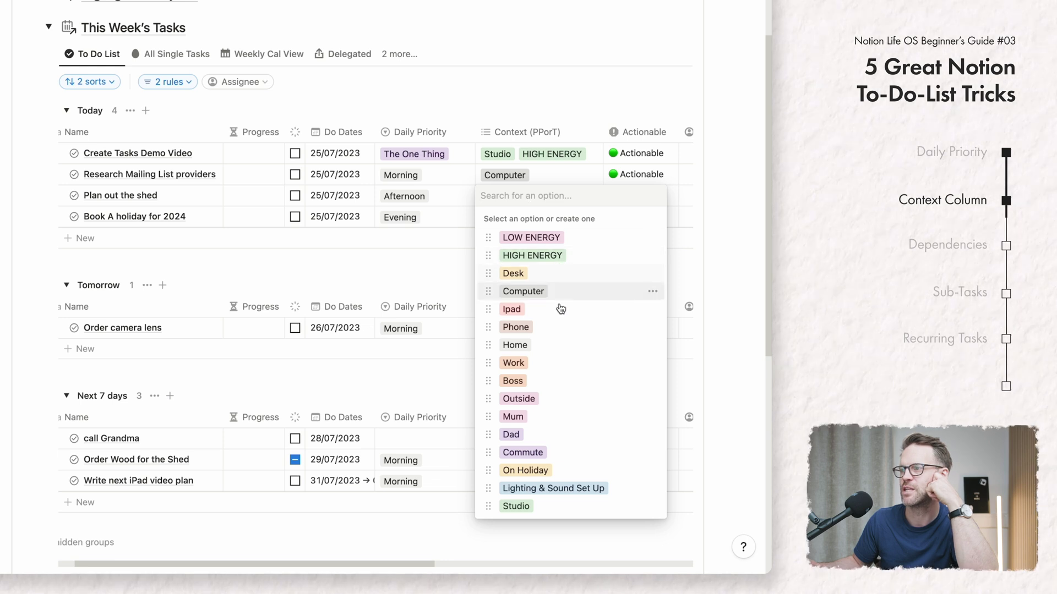
{"action": "left_click", "coordinate": [515, 345]}
{"action": "left_click", "coordinate": [543, 105]}
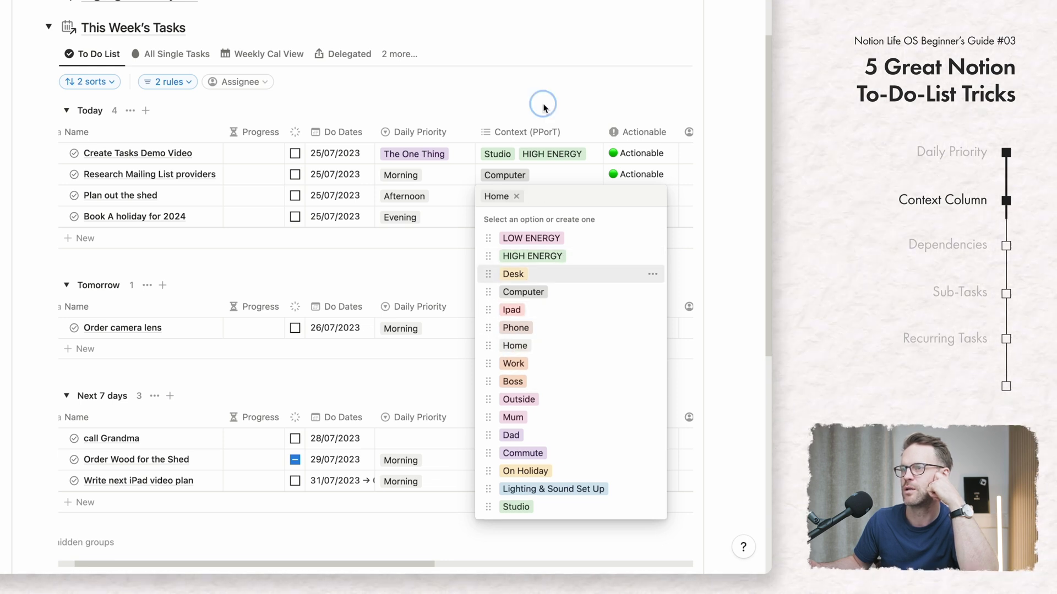
Step: Tag Book A holiday for 2024 with both Home and Computer contexts
{"action": "left_click", "coordinate": [506, 216]}
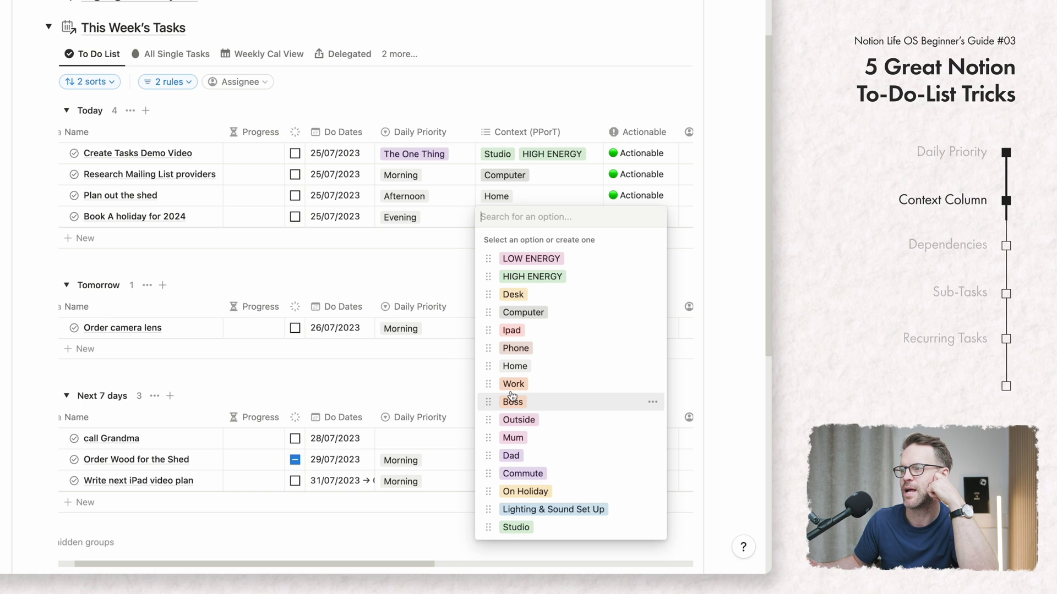
{"action": "left_click", "coordinate": [515, 366]}
{"action": "left_click", "coordinate": [540, 198]}
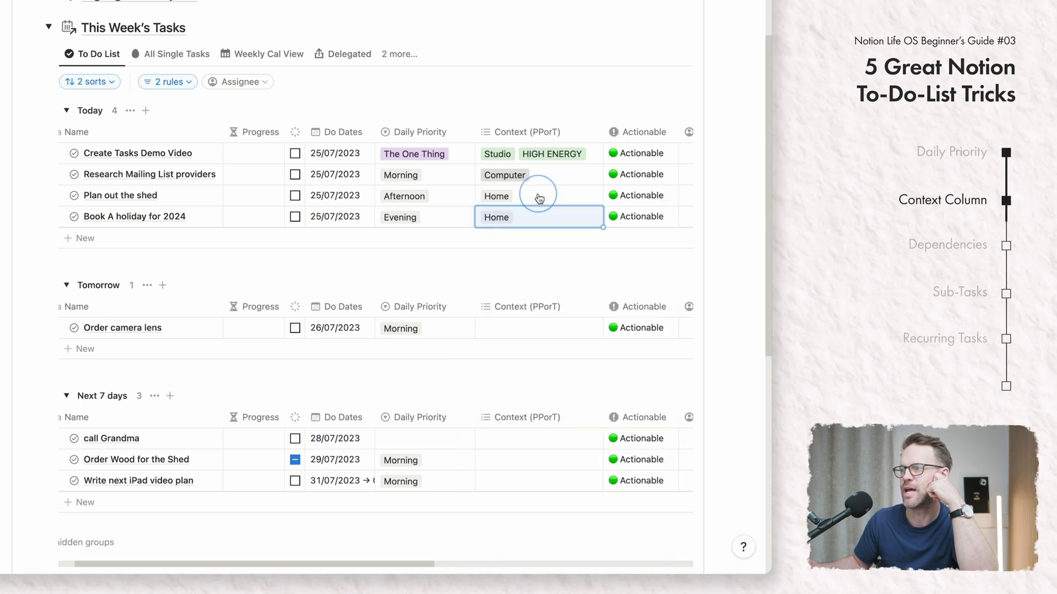
{"action": "left_click", "coordinate": [544, 196]}
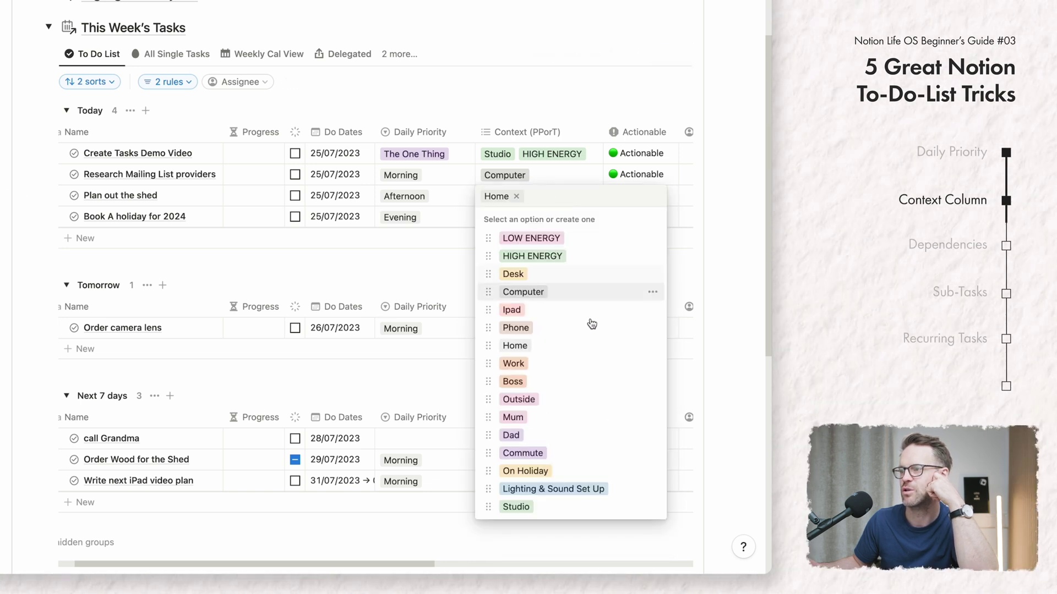
{"action": "left_click", "coordinate": [507, 311]}
{"action": "left_click", "coordinate": [575, 63]}
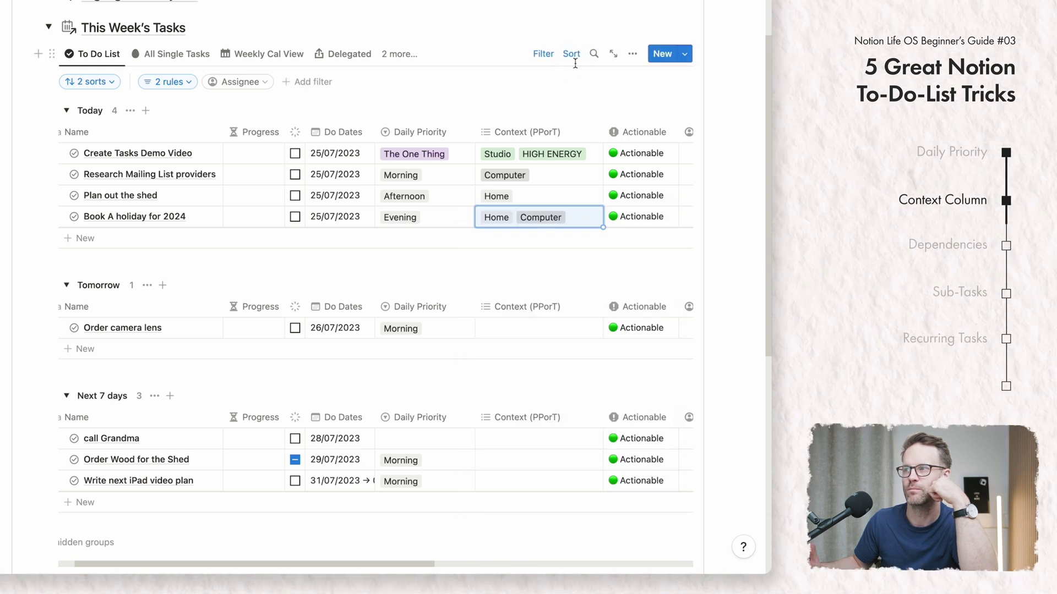
Step: Add a Context (PPorT) filter to This Week's Tasks, switching it from Home to Mum
{"action": "left_click", "coordinate": [302, 83]}
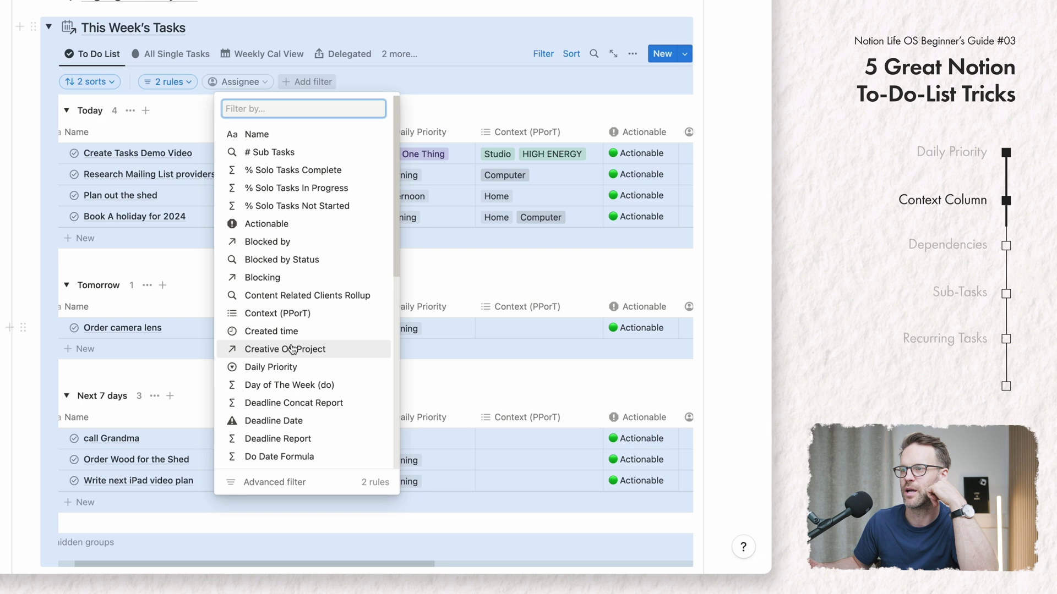
{"action": "scroll", "coordinate": [295, 396], "scroll_direction": "down", "scroll_amount": 2}
{"action": "left_click", "coordinate": [278, 260]}
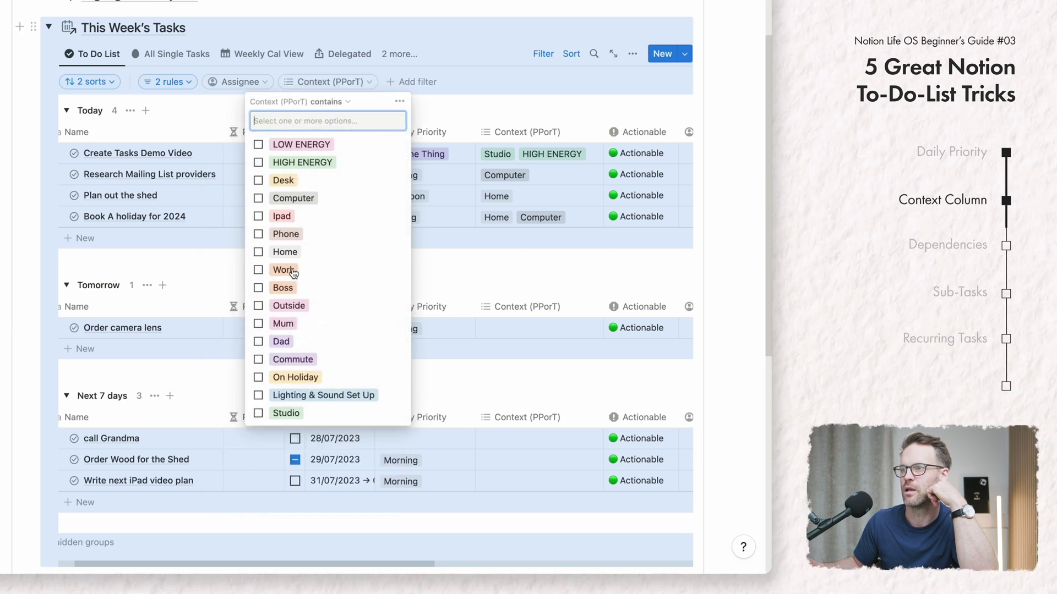
{"action": "left_click", "coordinate": [628, 283]}
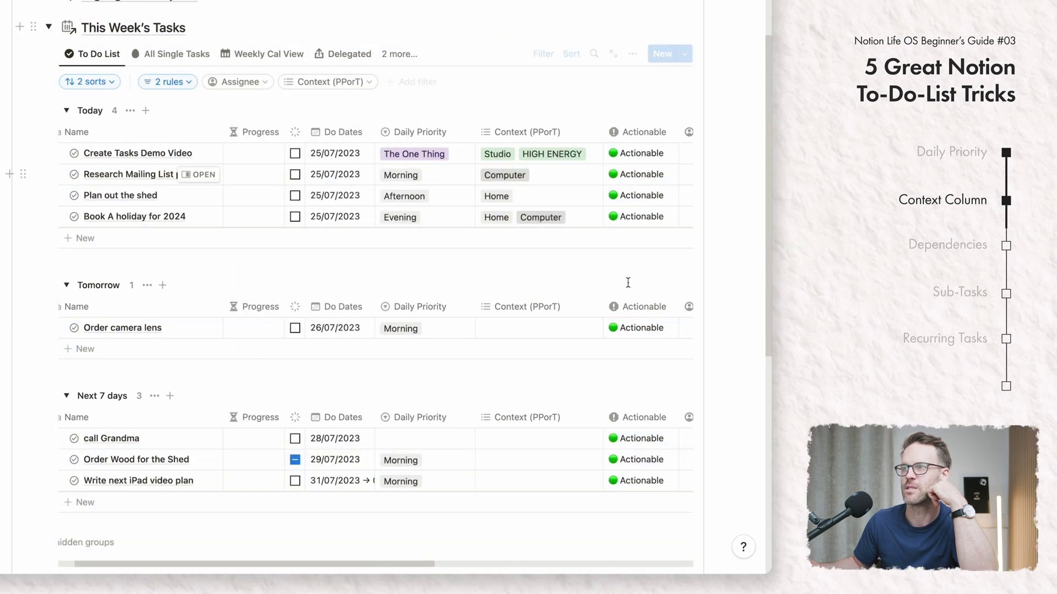
{"action": "left_click", "coordinate": [374, 90]}
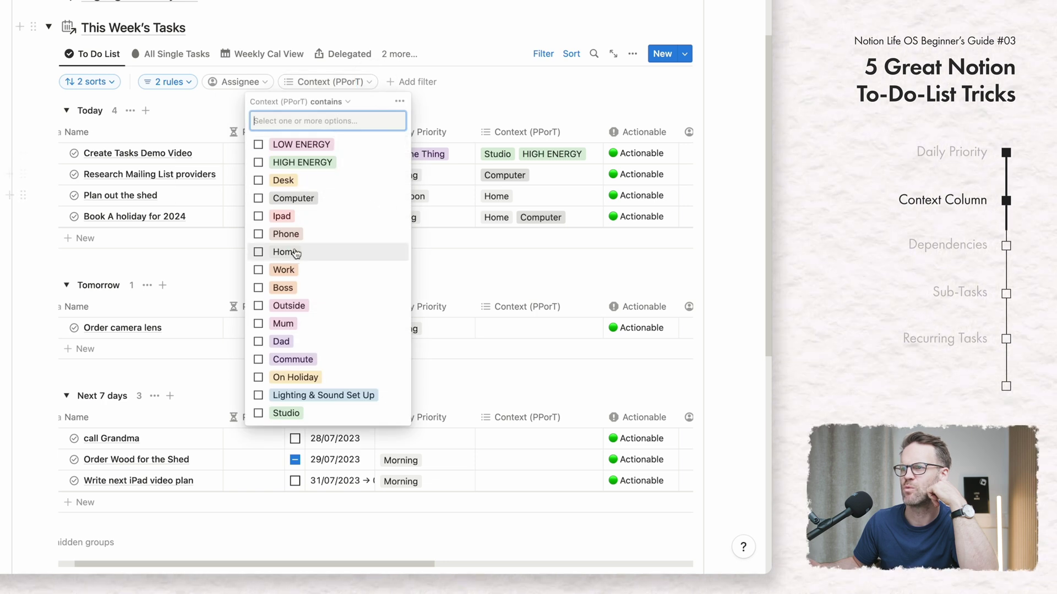
{"action": "left_click", "coordinate": [260, 253]}
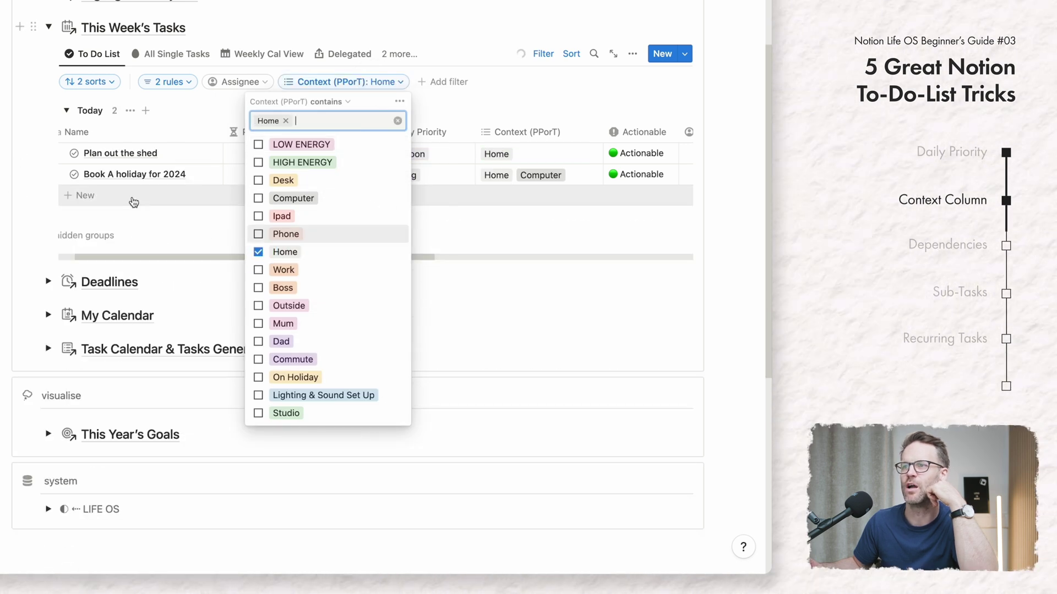
{"action": "left_click", "coordinate": [502, 81]}
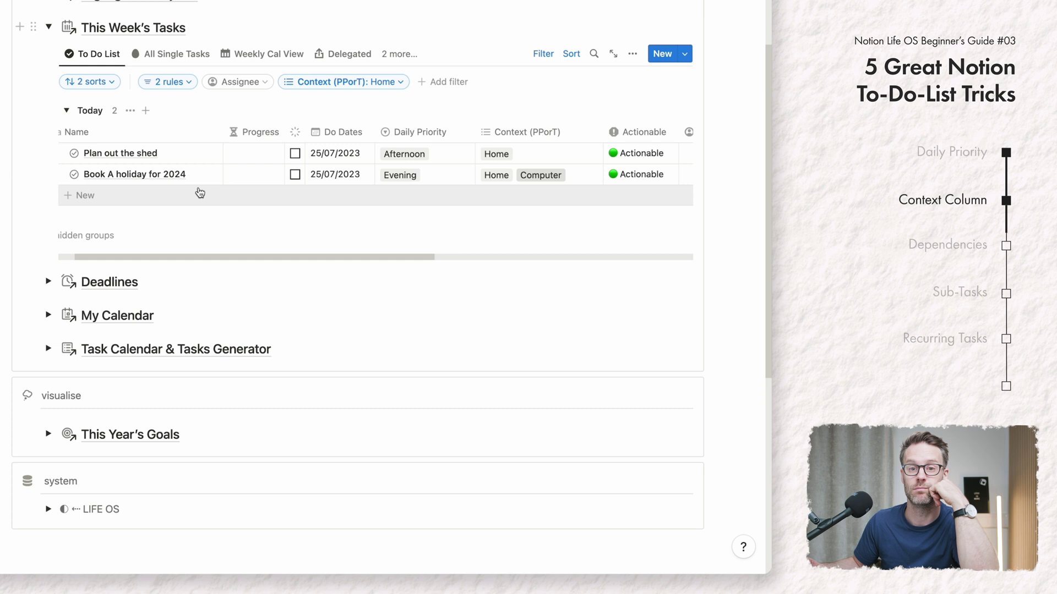
{"action": "left_click", "coordinate": [399, 83]}
{"action": "left_click", "coordinate": [301, 121]}
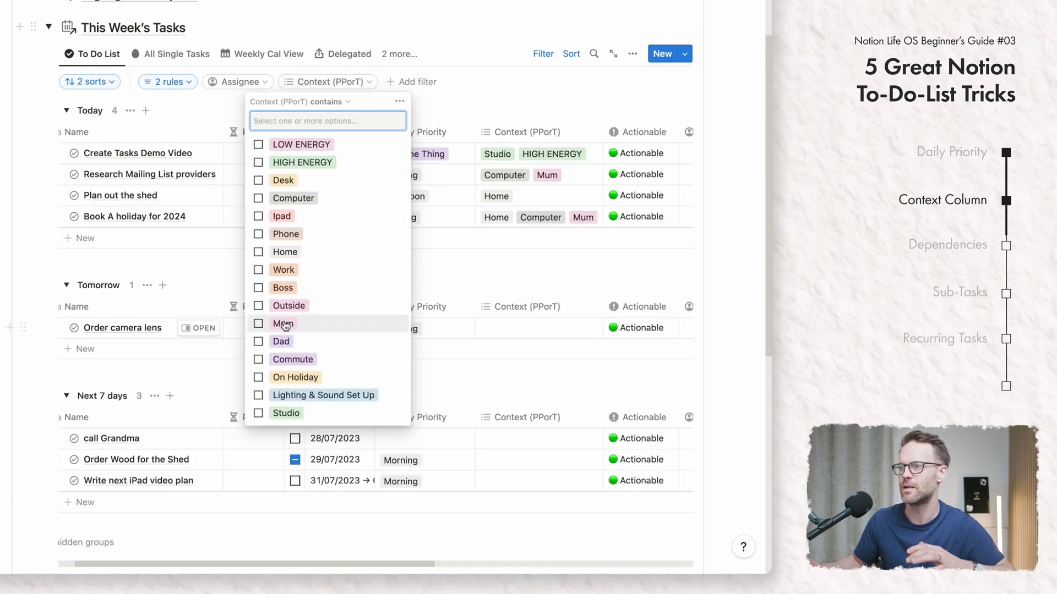
{"action": "left_click", "coordinate": [279, 324]}
{"action": "key", "text": "Escape"}
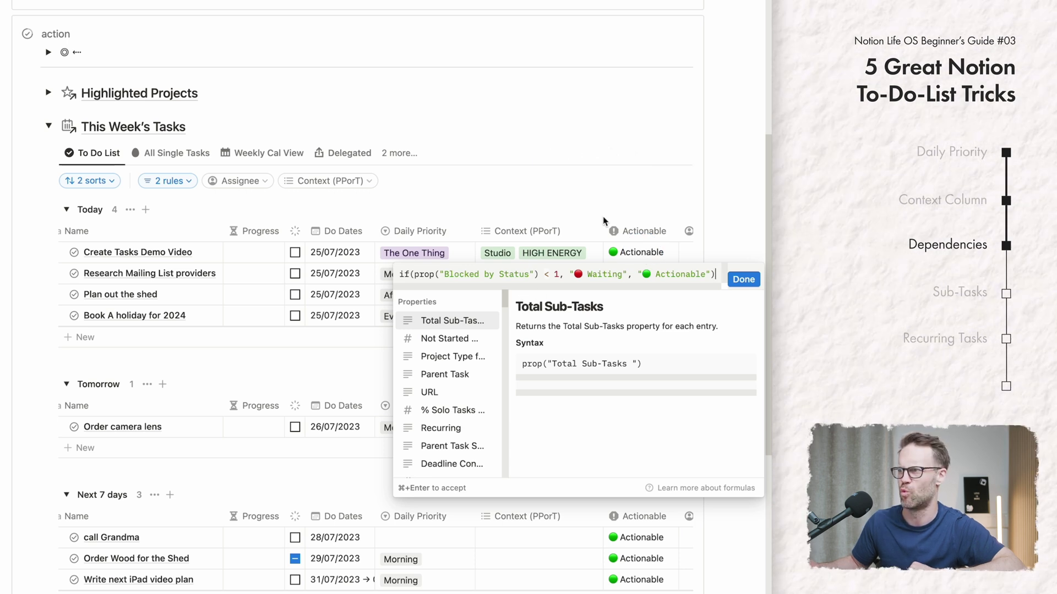
Step: In the Task Timeline & Dependencies view, make Plan out the shed block Order Wood for the Shed
{"action": "key", "text": "Escape"}
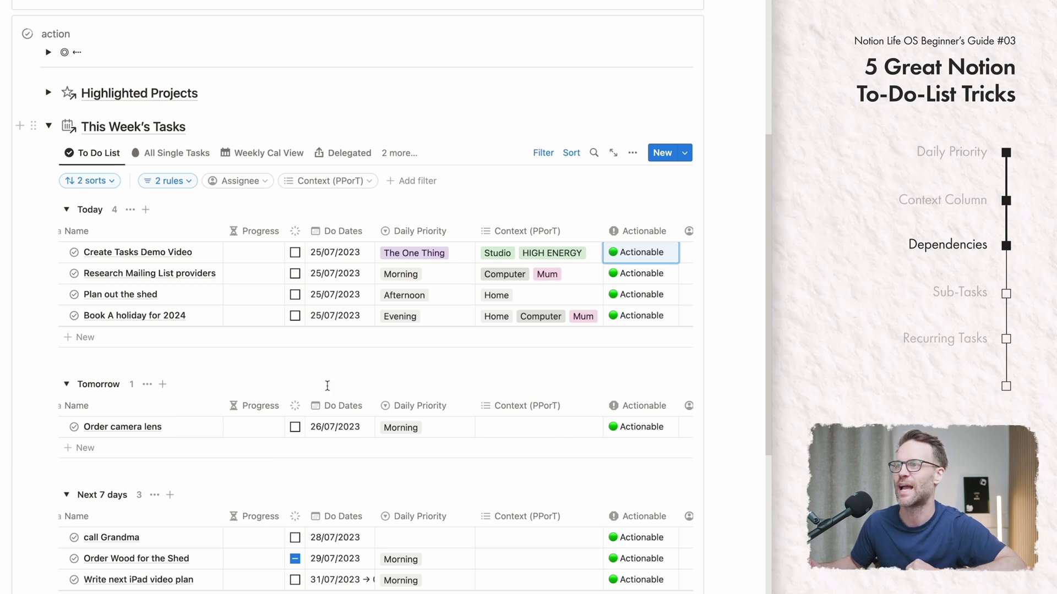
{"action": "left_click", "coordinate": [405, 157]}
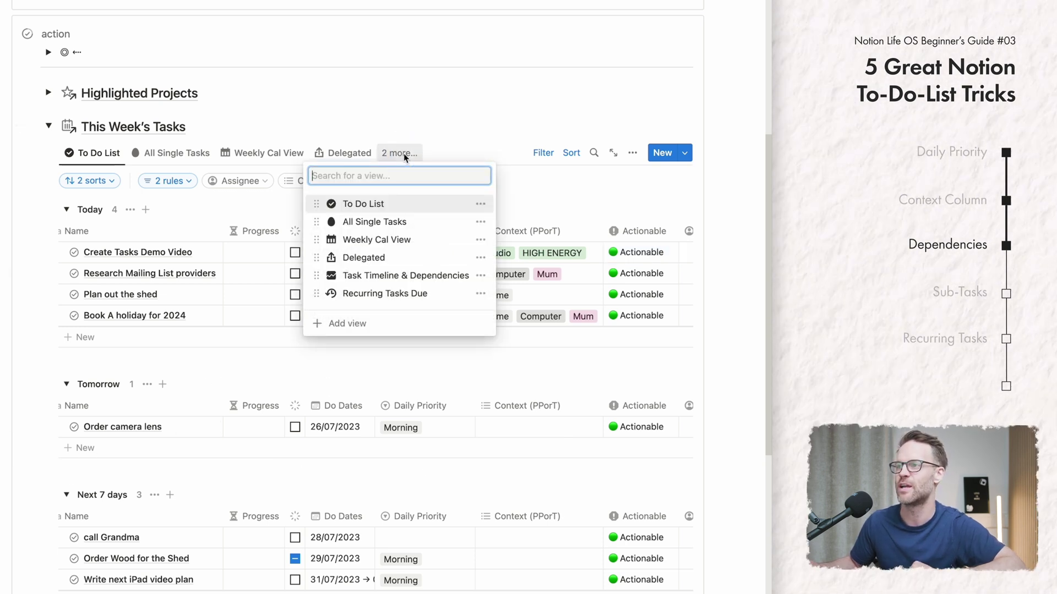
{"action": "left_click", "coordinate": [405, 277]}
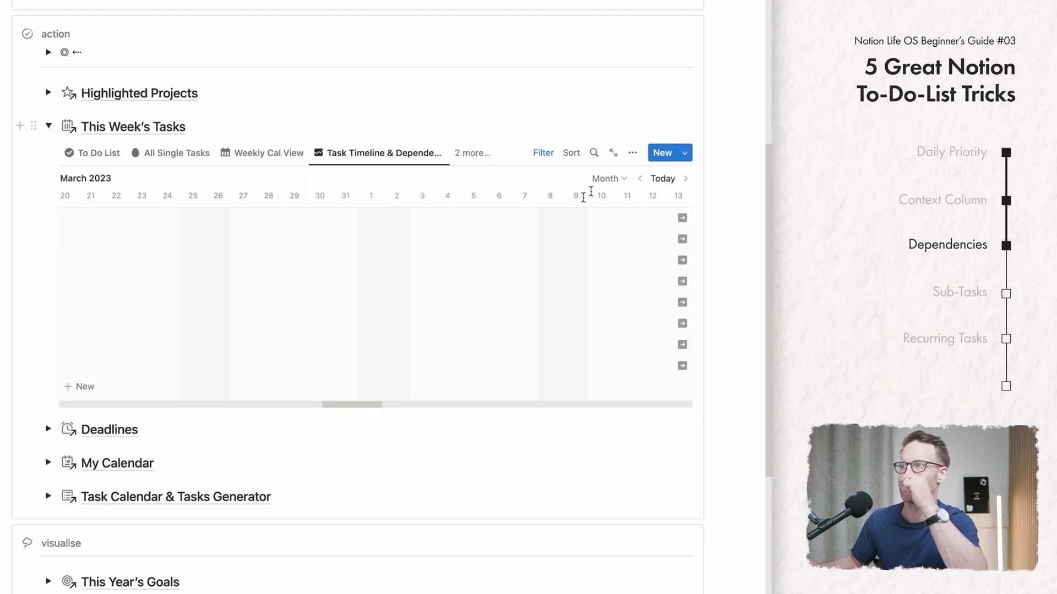
{"action": "left_click", "coordinate": [659, 179]}
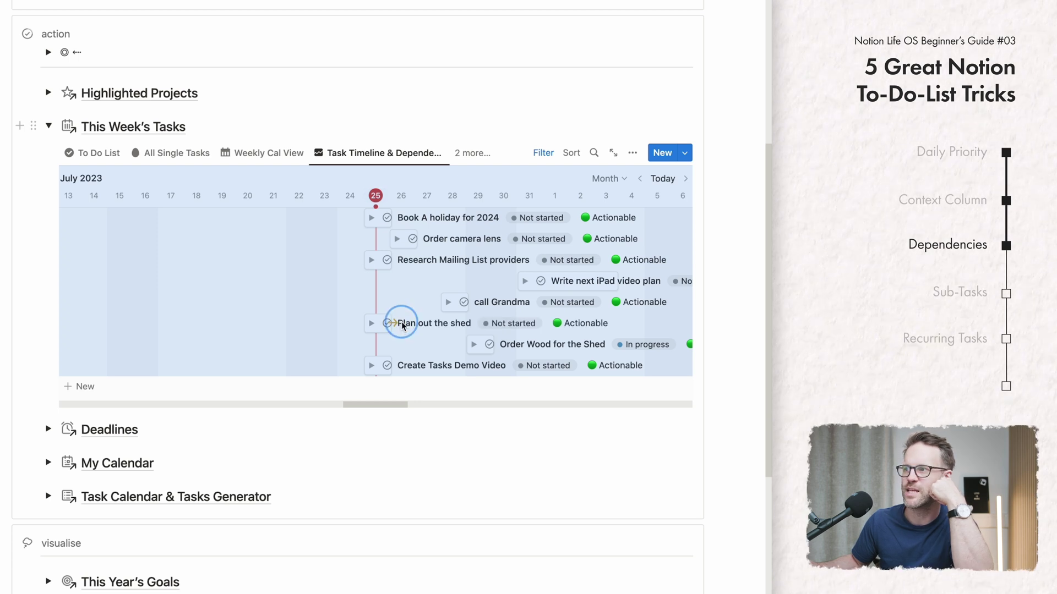
{"action": "left_click_drag", "start_coordinate": [462, 332], "coordinate": [493, 348]}
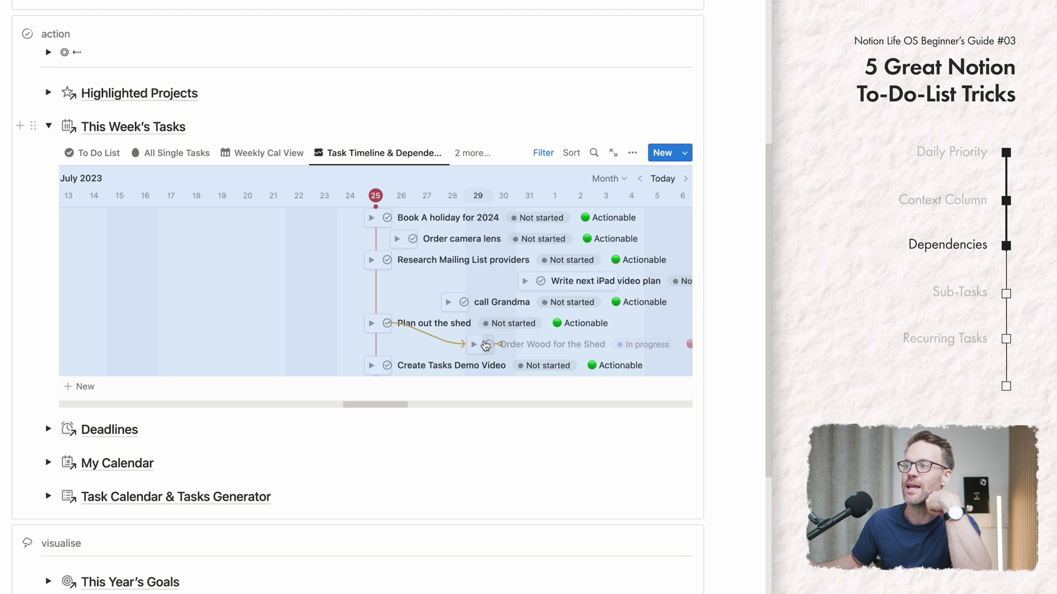
{"action": "left_click", "coordinate": [110, 157]}
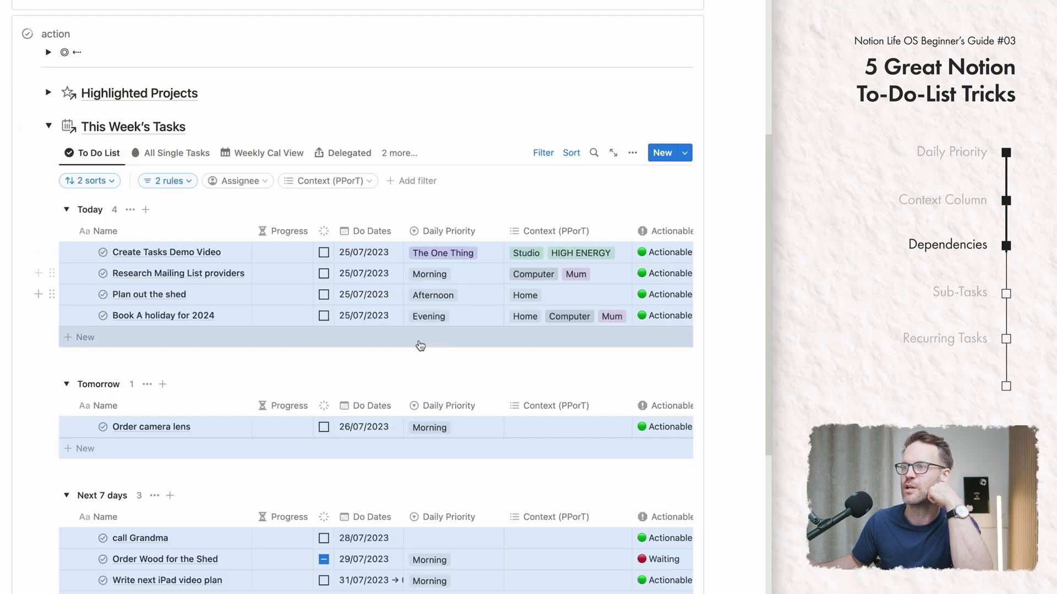
{"action": "scroll", "coordinate": [418, 275], "scroll_direction": "right", "scroll_amount": 5}
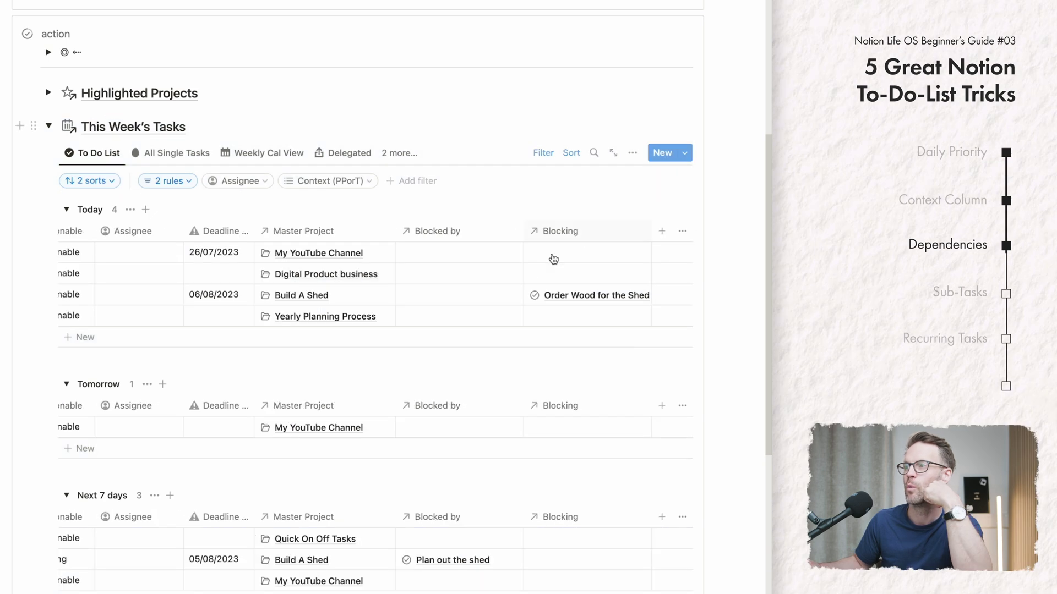
{"action": "scroll", "coordinate": [535, 420], "scroll_direction": "down", "scroll_amount": 3}
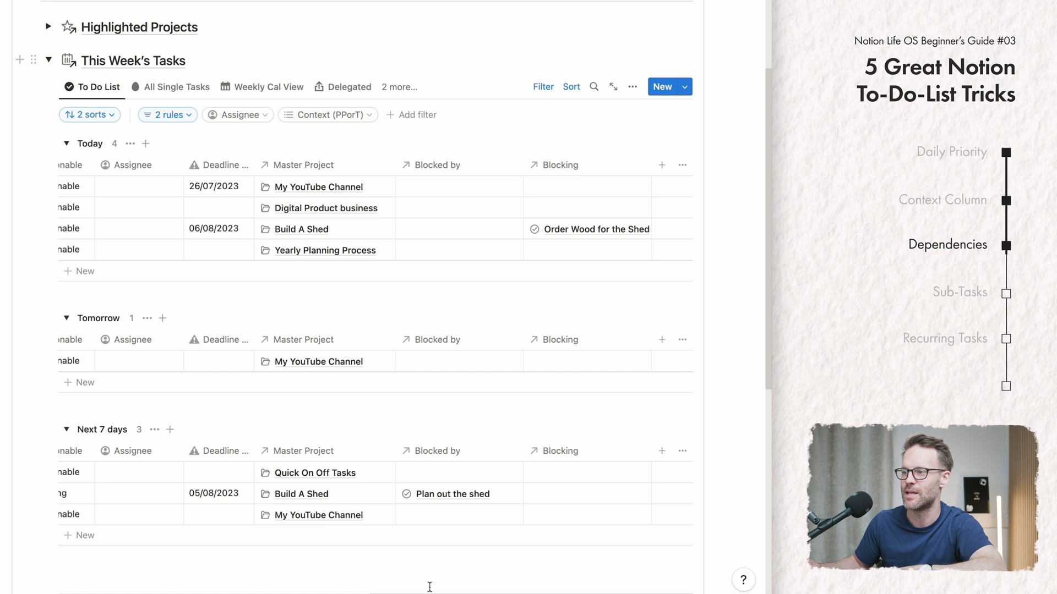
{"action": "scroll", "coordinate": [425, 589], "scroll_direction": "left", "scroll_amount": 10}
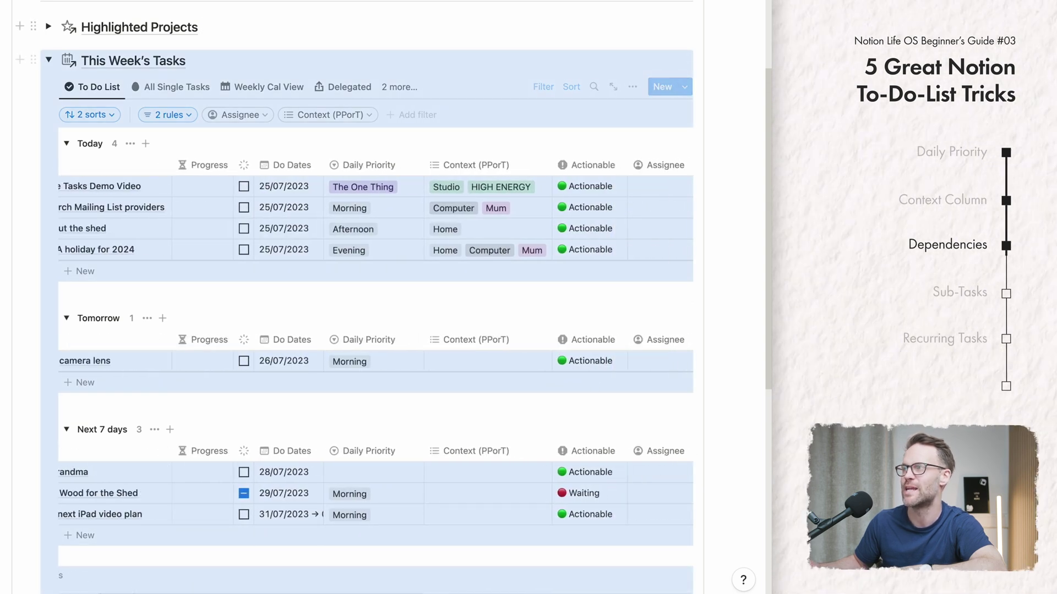
{"action": "scroll", "coordinate": [242, 523], "scroll_direction": "left", "scroll_amount": 3}
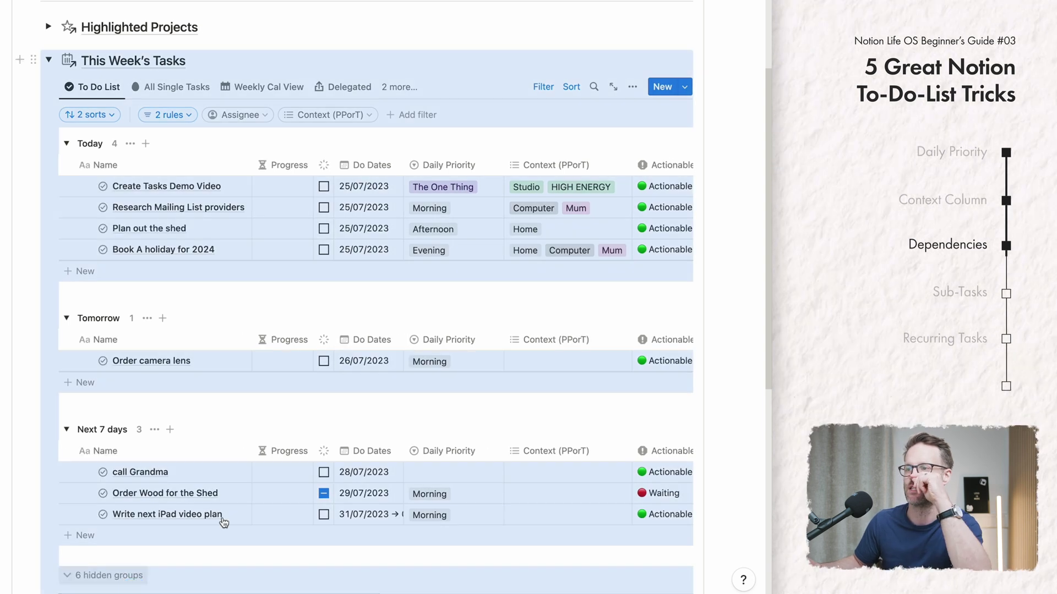
{"action": "scroll", "coordinate": [386, 589], "scroll_direction": "right", "scroll_amount": 2}
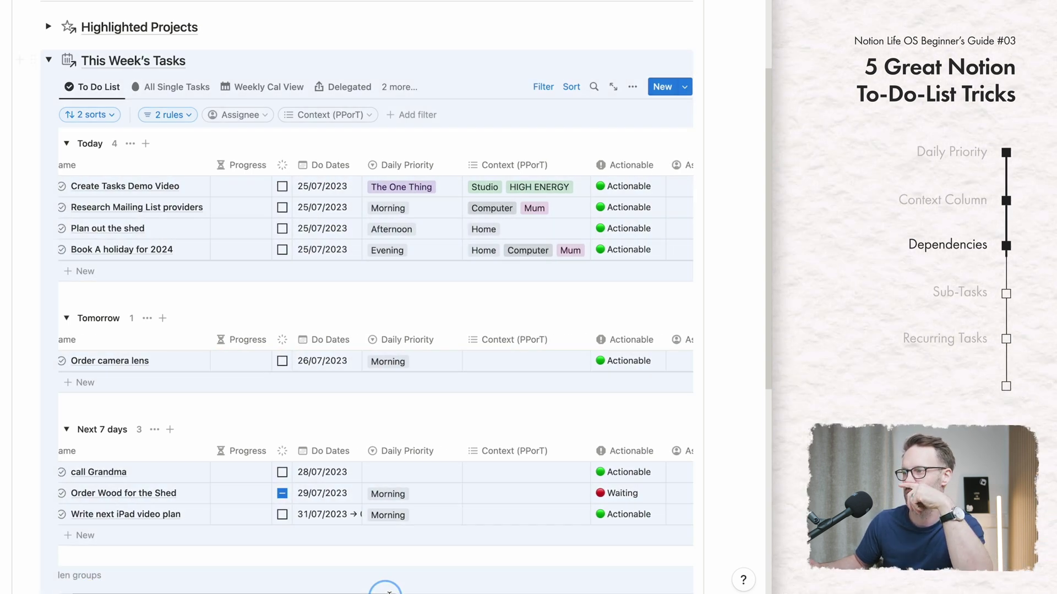
{"action": "scroll", "coordinate": [385, 589], "scroll_direction": "right", "scroll_amount": 6}
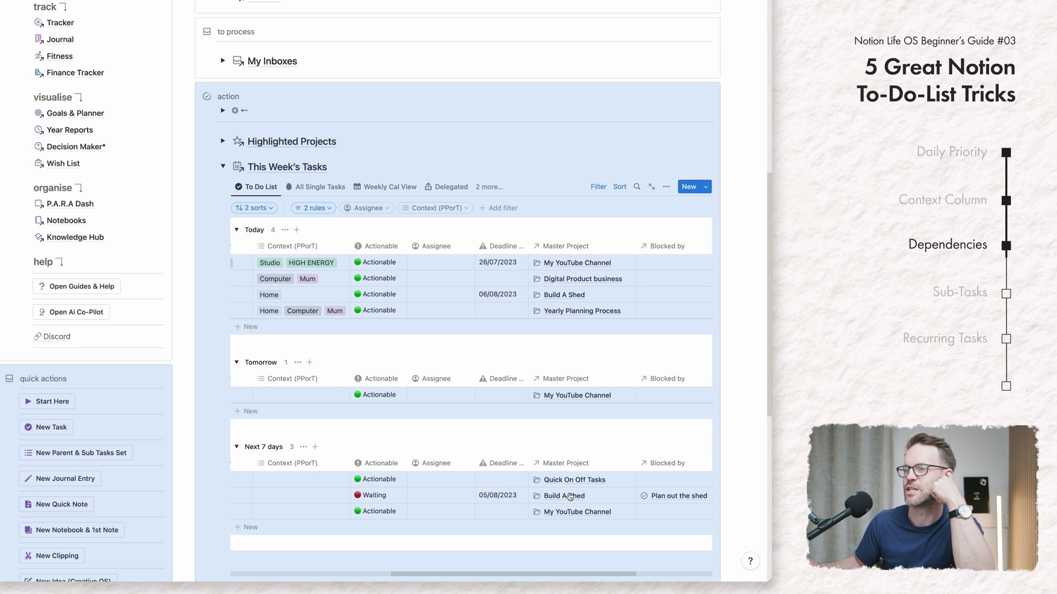
Step: Open the Build A Shed project and view its tasks on the Timeline at today
{"action": "left_click", "coordinate": [569, 497]}
{"action": "scroll", "coordinate": [557, 453], "scroll_direction": "down", "scroll_amount": 6}
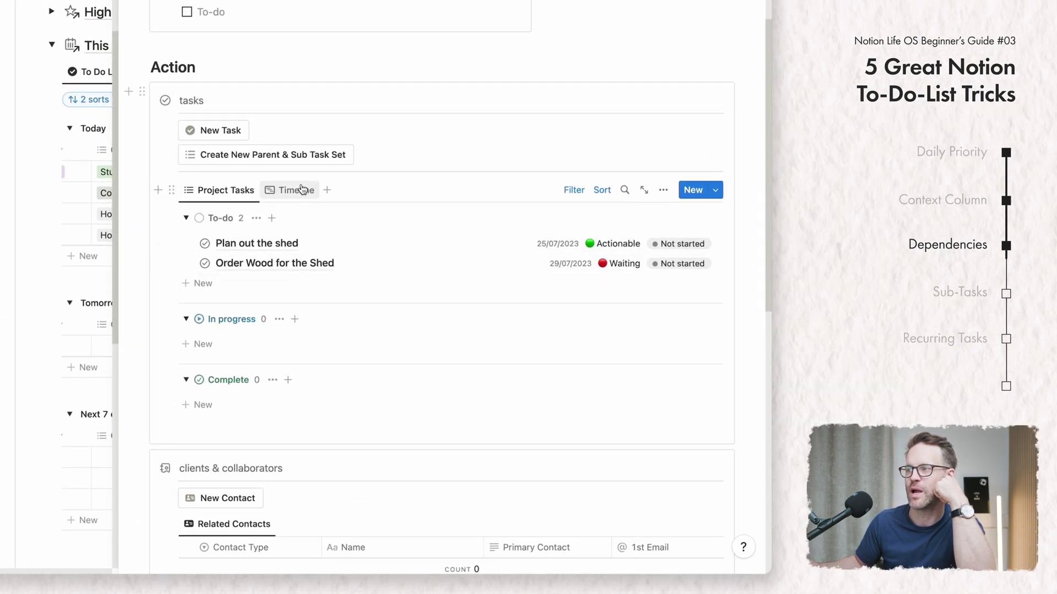
{"action": "left_click", "coordinate": [302, 189]}
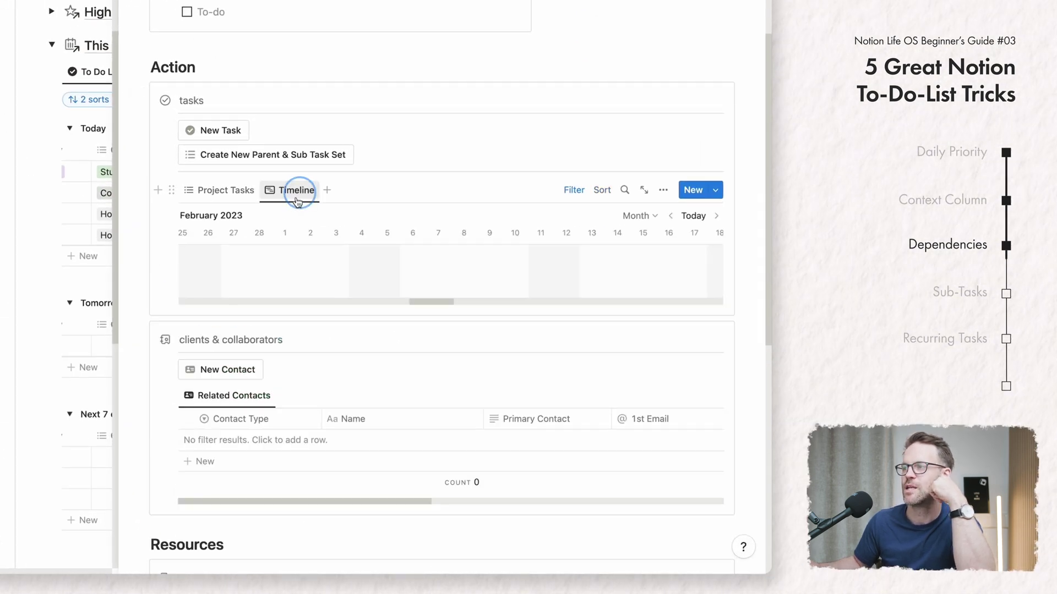
{"action": "left_click", "coordinate": [693, 216]}
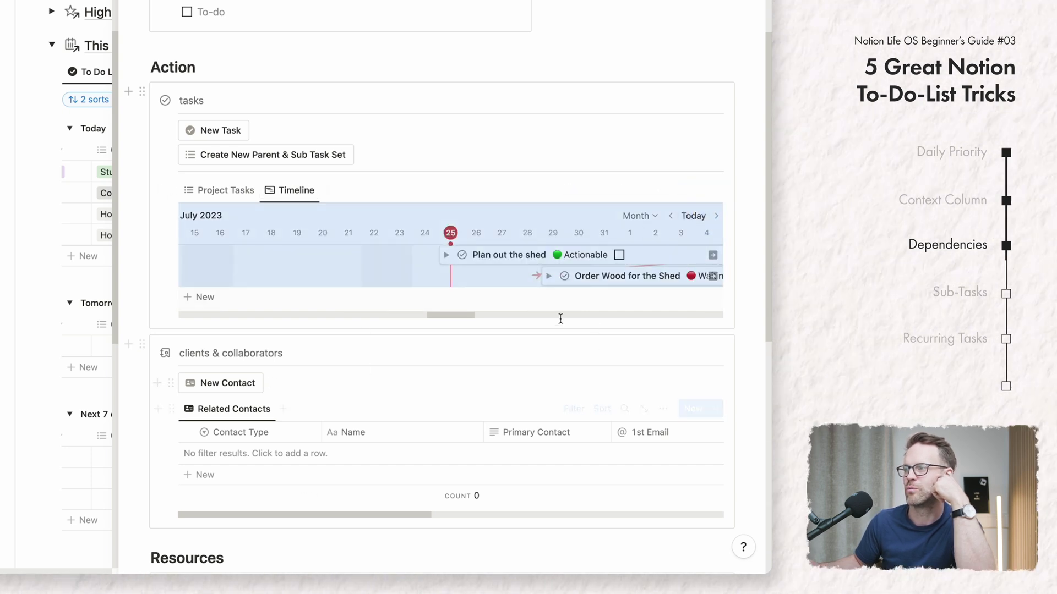
Step: In the project's task list, mark Plan out the shed as Done
{"action": "left_click", "coordinate": [227, 193]}
{"action": "left_click", "coordinate": [669, 369]}
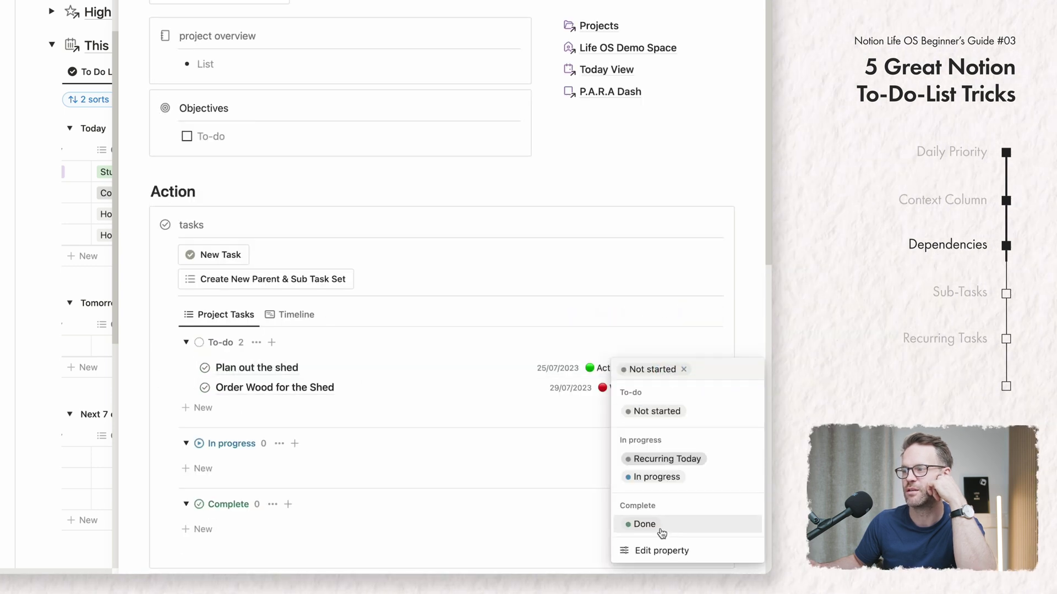
{"action": "left_click", "coordinate": [643, 525]}
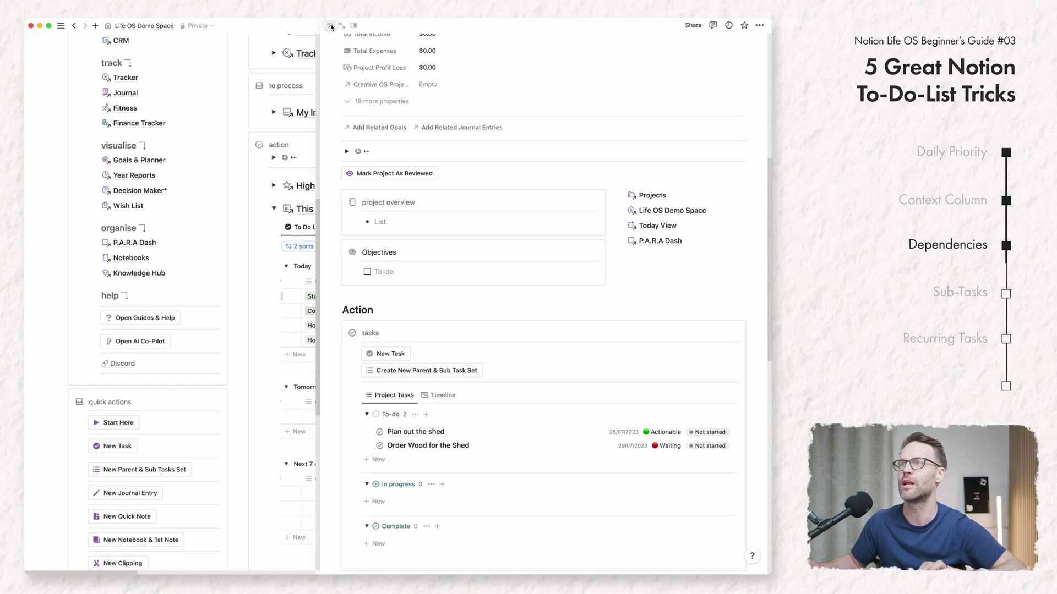
Step: Add inbox tasks Build Coffee Station, Order Coffee Station Items and Bring Tools to Studio in My Inboxes
{"action": "key", "text": "Escape"}
{"action": "scroll", "coordinate": [341, 275], "scroll_direction": "up", "scroll_amount": 3}
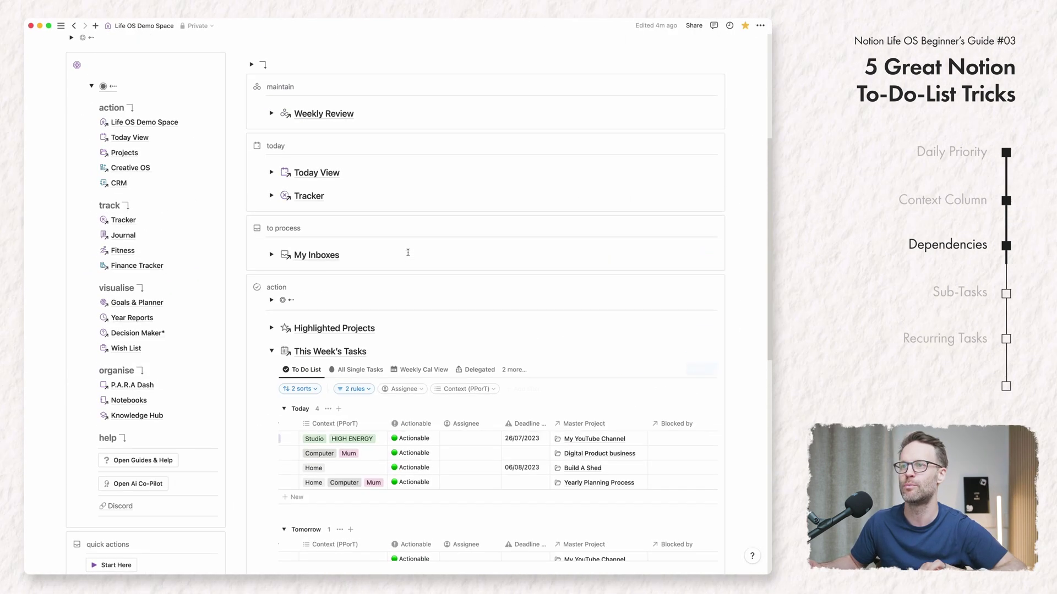
{"action": "left_click", "coordinate": [272, 353]}
{"action": "left_click", "coordinate": [272, 256]}
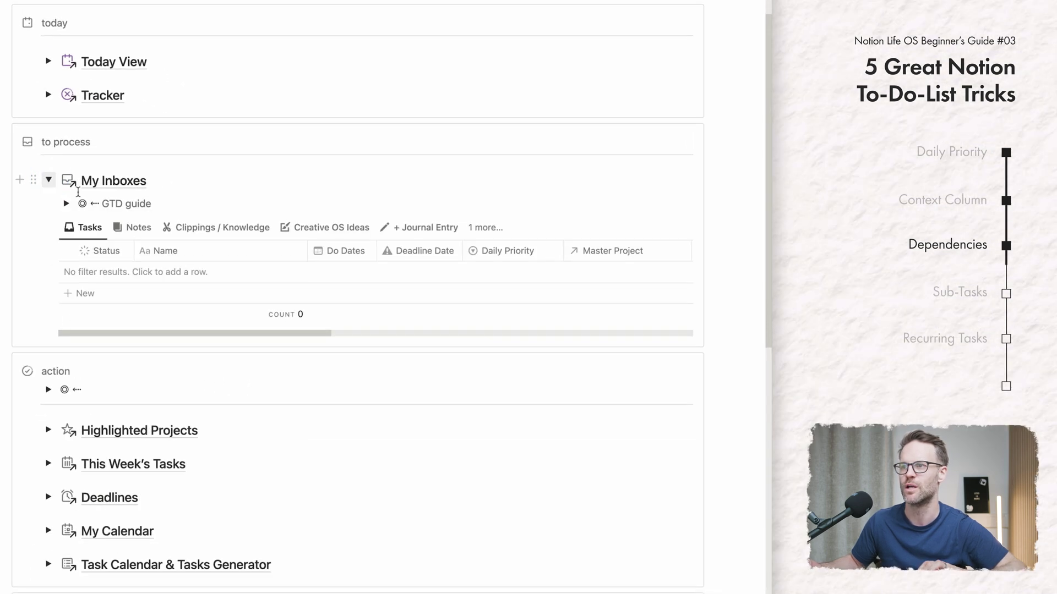
{"action": "left_click", "coordinate": [81, 294]}
{"action": "triple_click", "coordinate": [154, 272]}
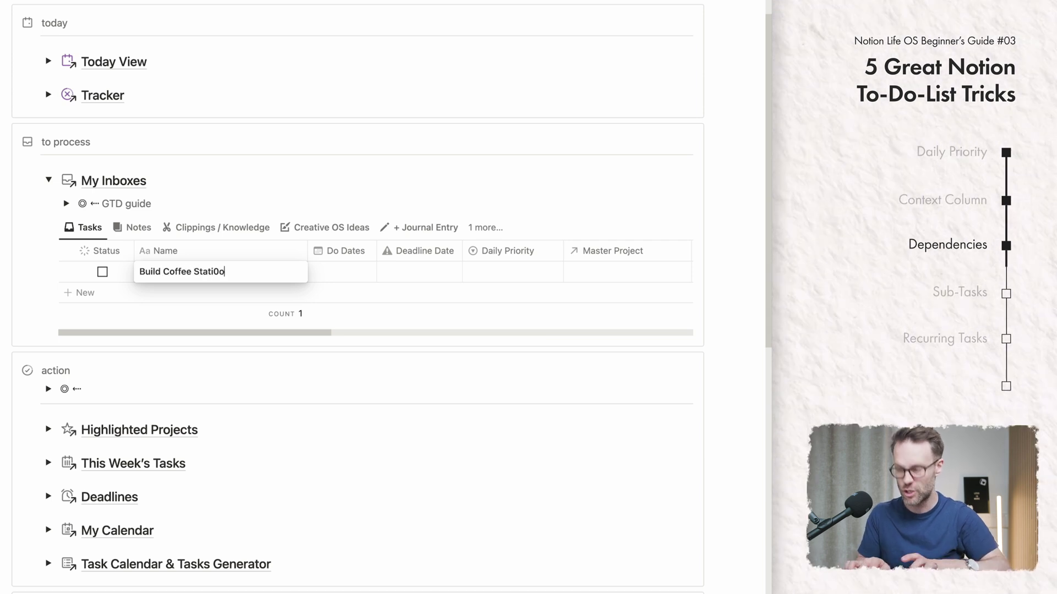
{"action": "type", "text": "Build Coffee Station"}
{"action": "key", "text": "Return"}
{"action": "key", "text": "BackSpace"}
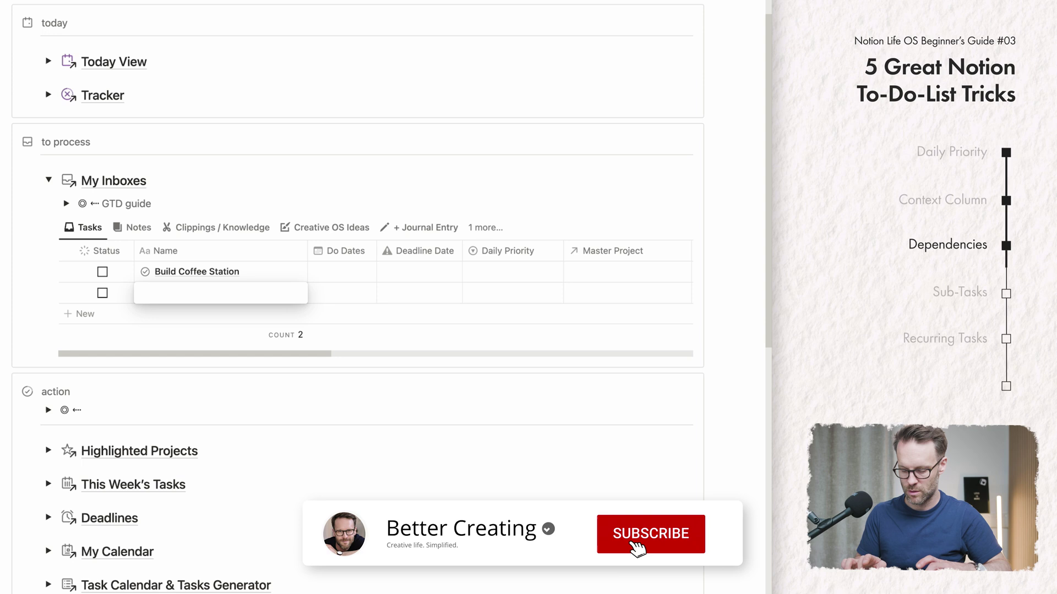
{"action": "type", "text": "Order Coffee"}
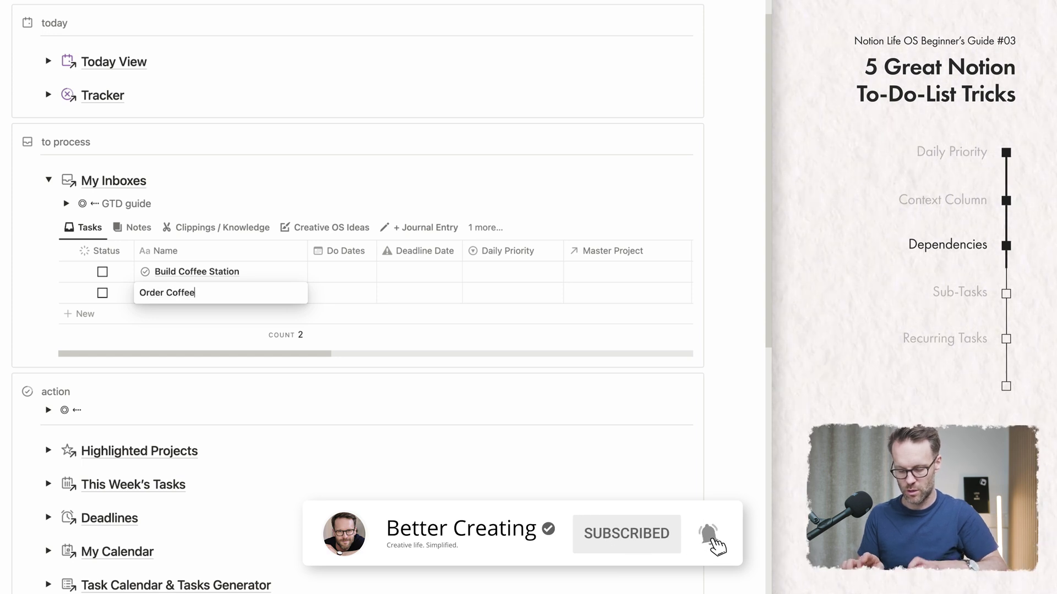
{"action": "type", "text": " Station "}
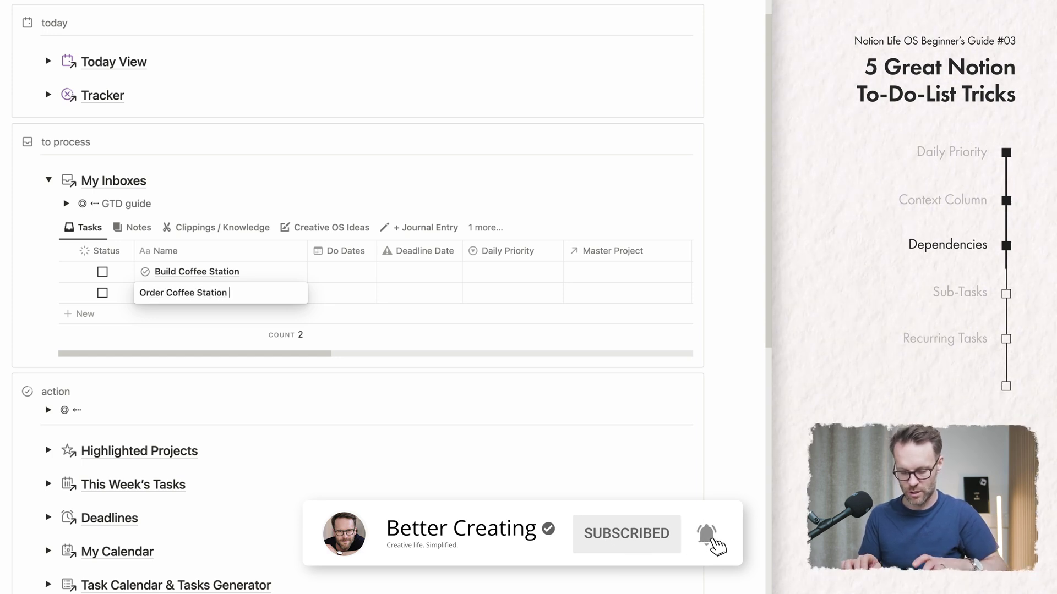
{"action": "type", "text": "Items"}
{"action": "left_click", "coordinate": [83, 314]}
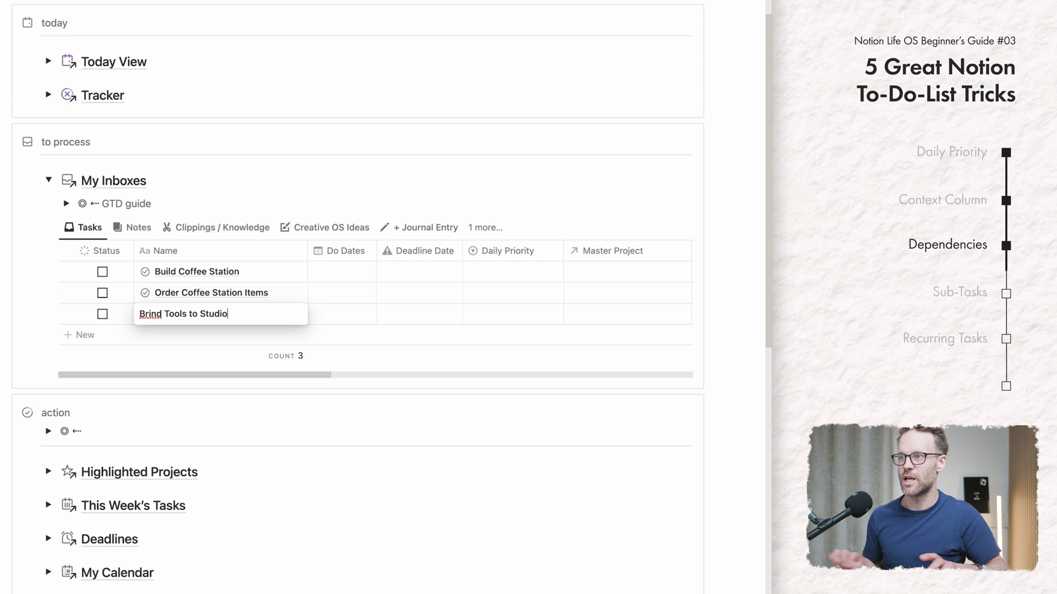
{"action": "key", "text": "Escape"}
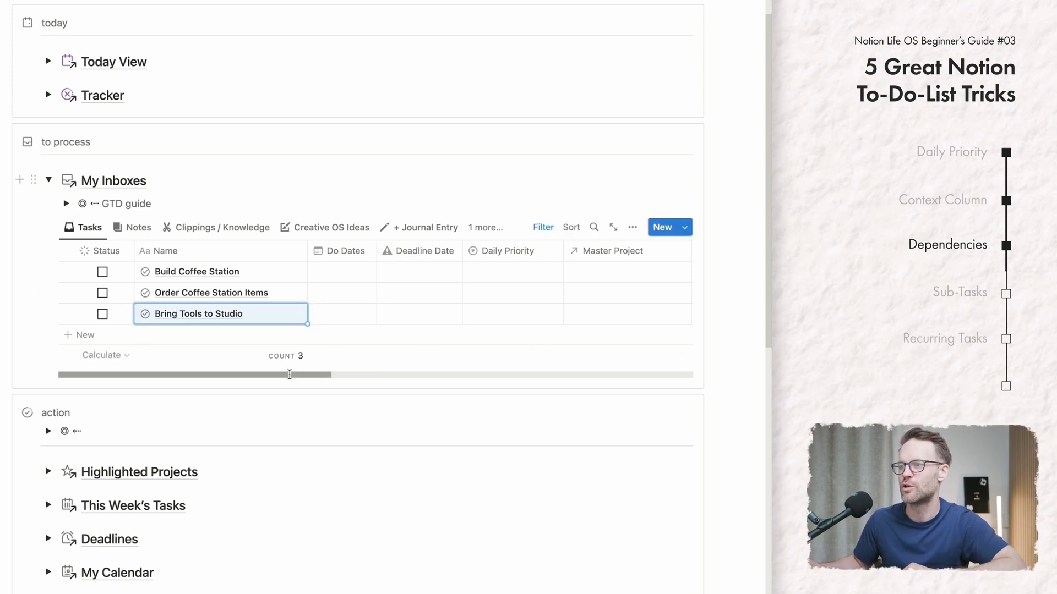
Step: Make Build Coffee Station blocked by Bring Tools to Studio and Order Coffee Station Items
{"action": "left_click_drag", "start_coordinate": [289, 375], "coordinate": [406, 382]}
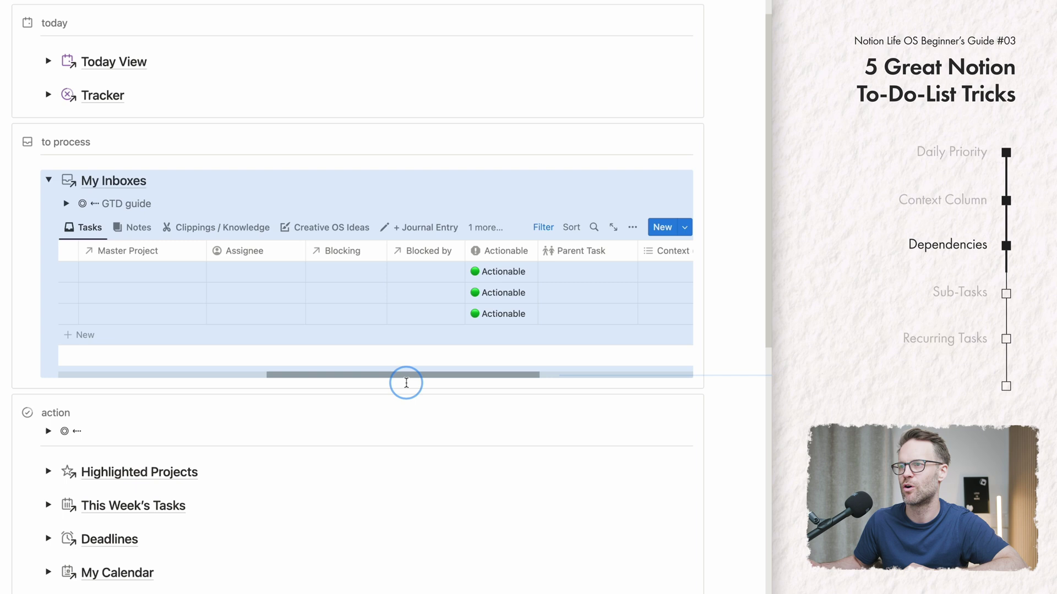
{"action": "left_click", "coordinate": [440, 276]}
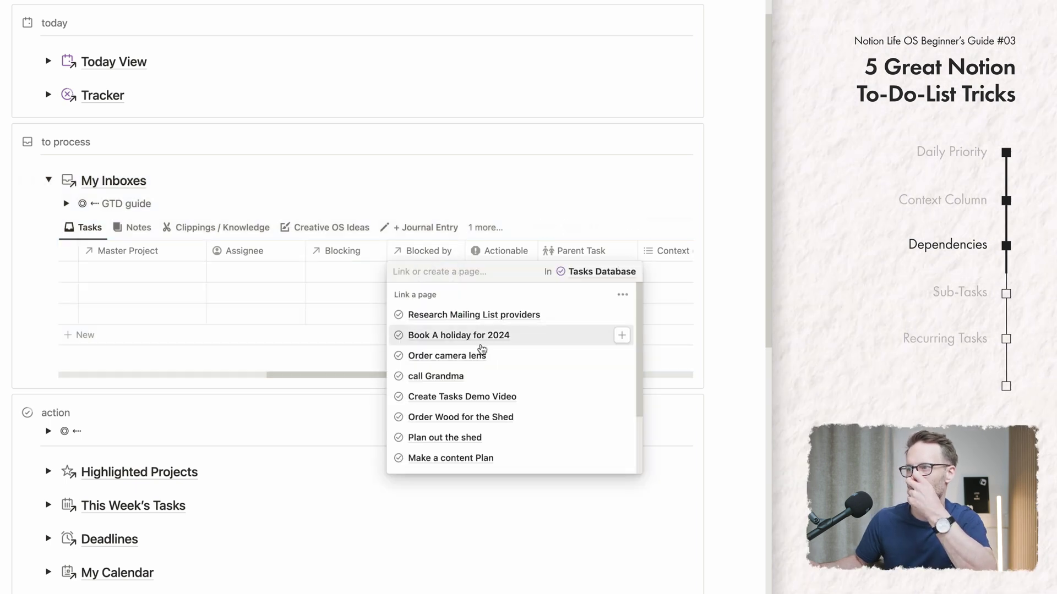
{"action": "type", "text": "bring"}
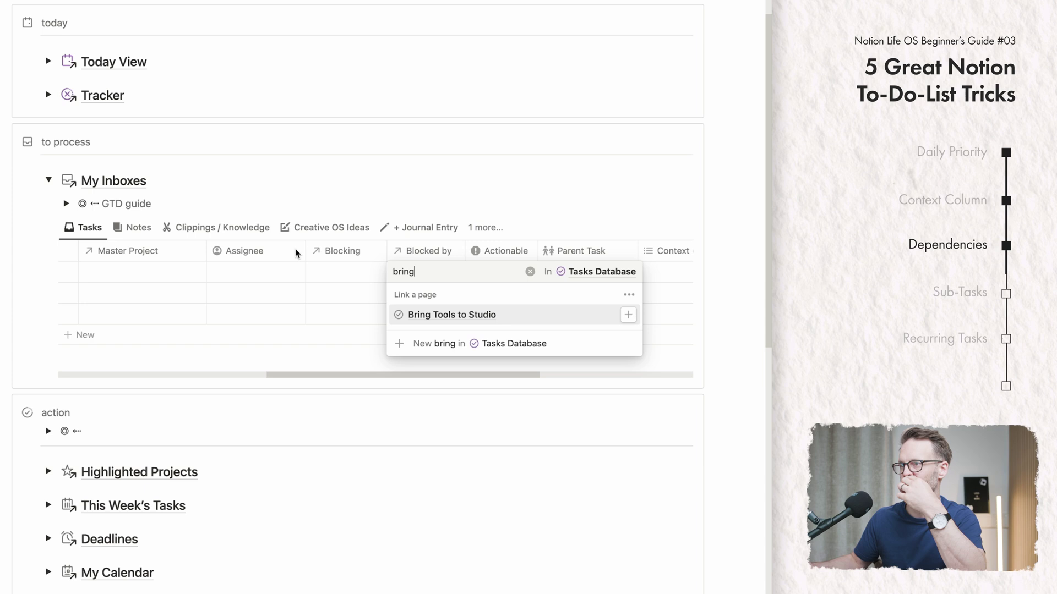
{"action": "left_click", "coordinate": [462, 317]}
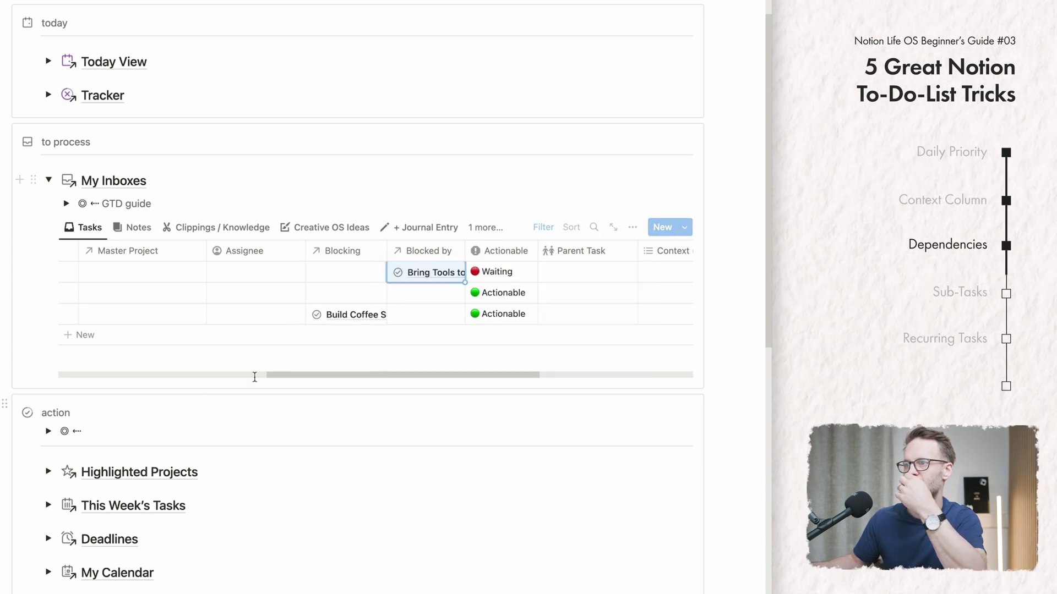
{"action": "scroll", "coordinate": [255, 377], "scroll_direction": "left", "scroll_amount": 2}
{"action": "left_click", "coordinate": [472, 293]}
{"action": "type", "text": "build"}
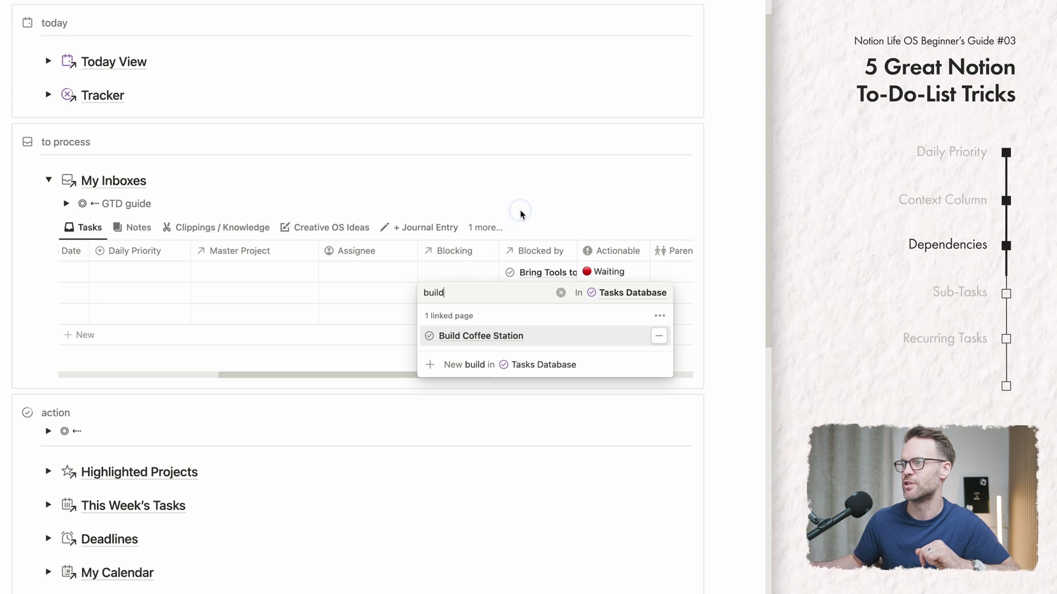
{"action": "key", "text": "Escape"}
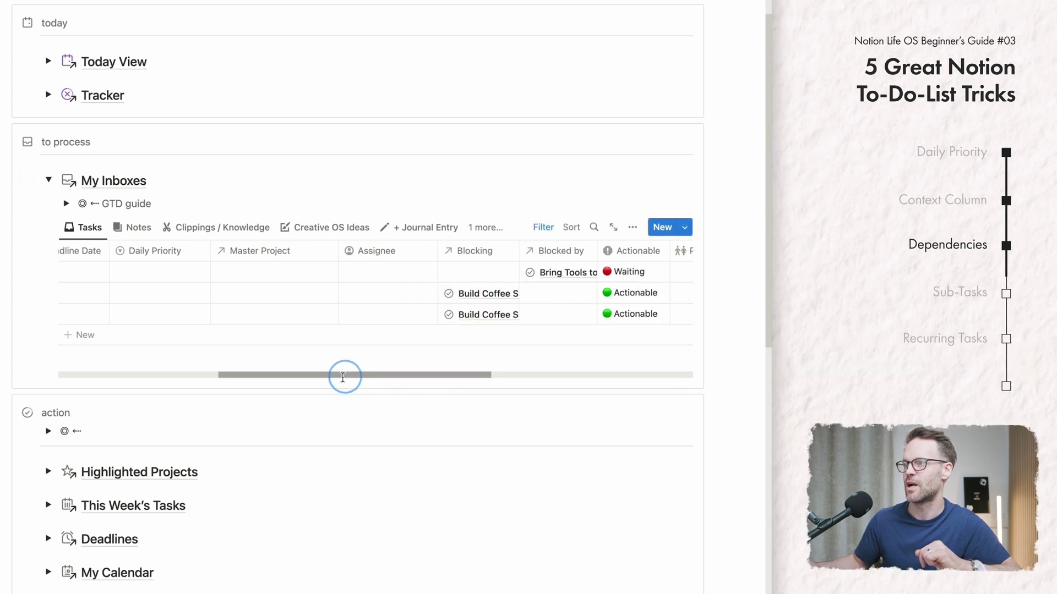
{"action": "left_click_drag", "start_coordinate": [344, 375], "coordinate": [165, 375]}
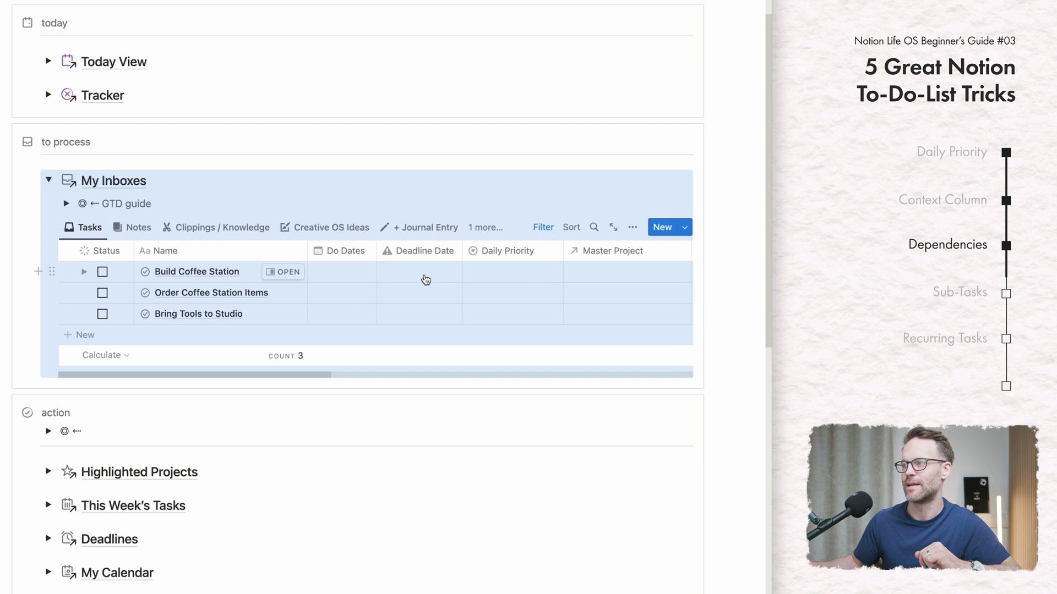
Step: Assign Build Coffee Station, Order Coffee Station Items and Bring Tools to Studio to My YouTube Channel, then open that project
{"action": "left_click", "coordinate": [597, 273]}
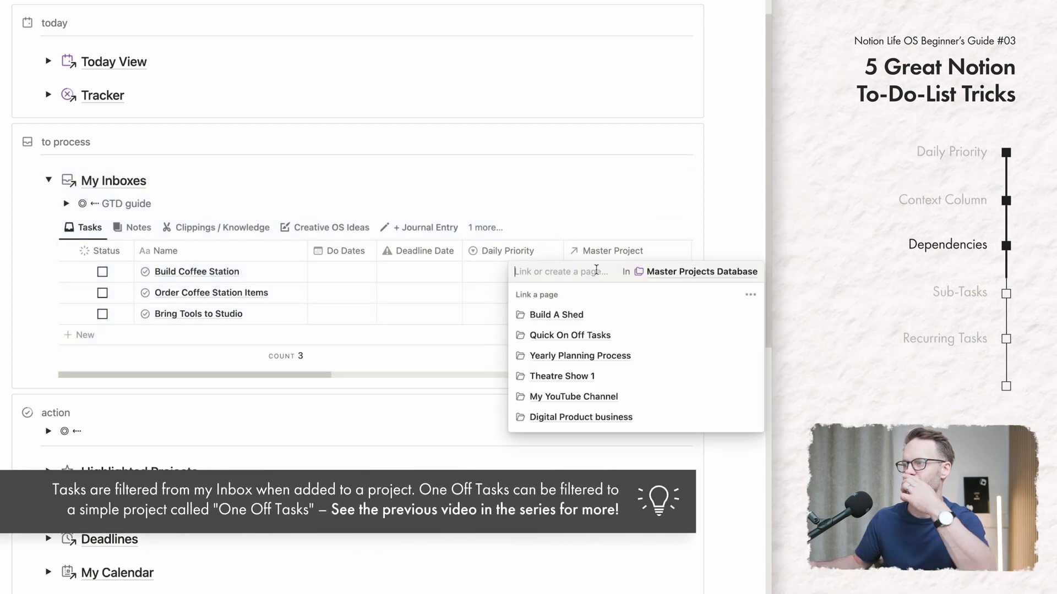
{"action": "left_click", "coordinate": [577, 398]}
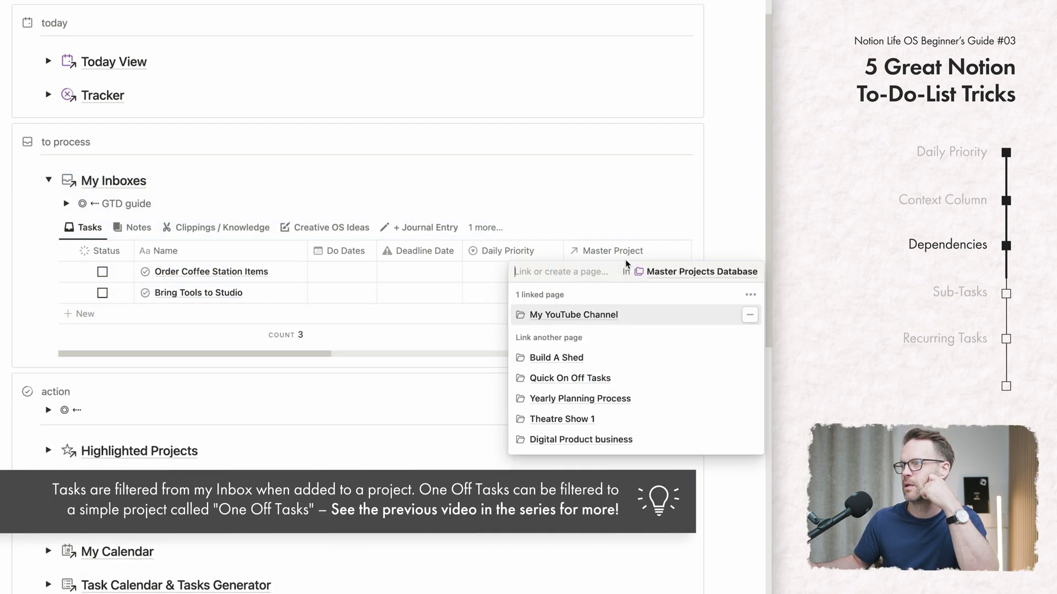
{"action": "left_click", "coordinate": [647, 188]}
{"action": "left_click", "coordinate": [597, 273]}
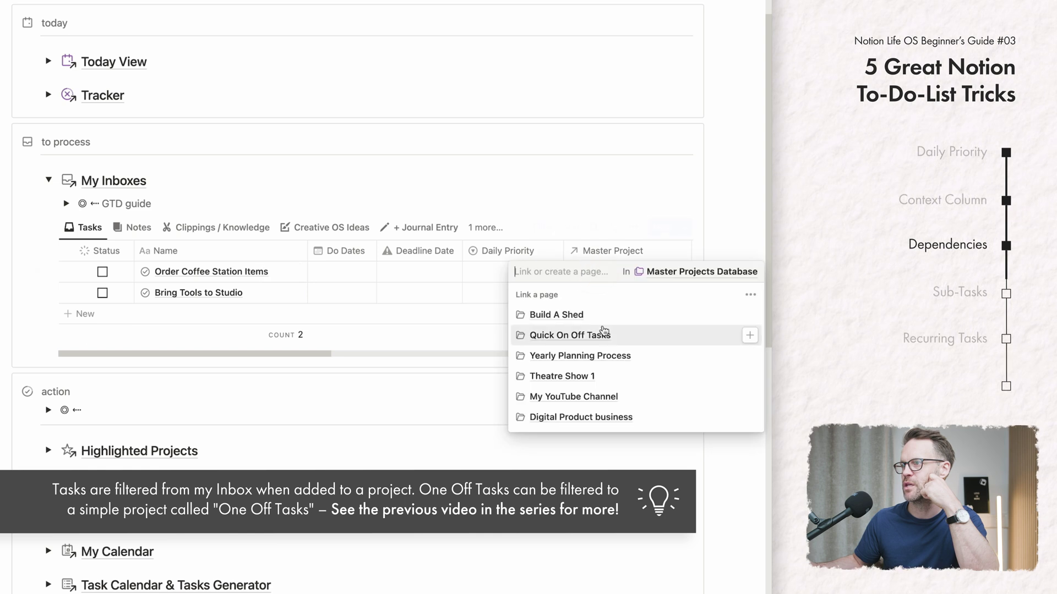
{"action": "left_click", "coordinate": [594, 398]}
{"action": "left_click", "coordinate": [701, 183]}
{"action": "left_click", "coordinate": [603, 274]}
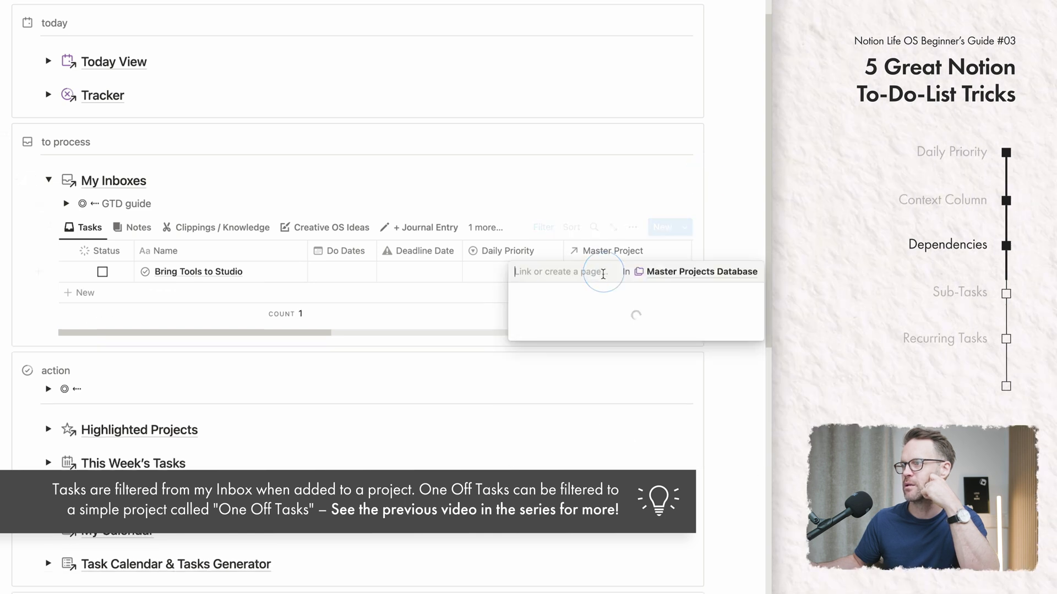
{"action": "left_click", "coordinate": [573, 398]}
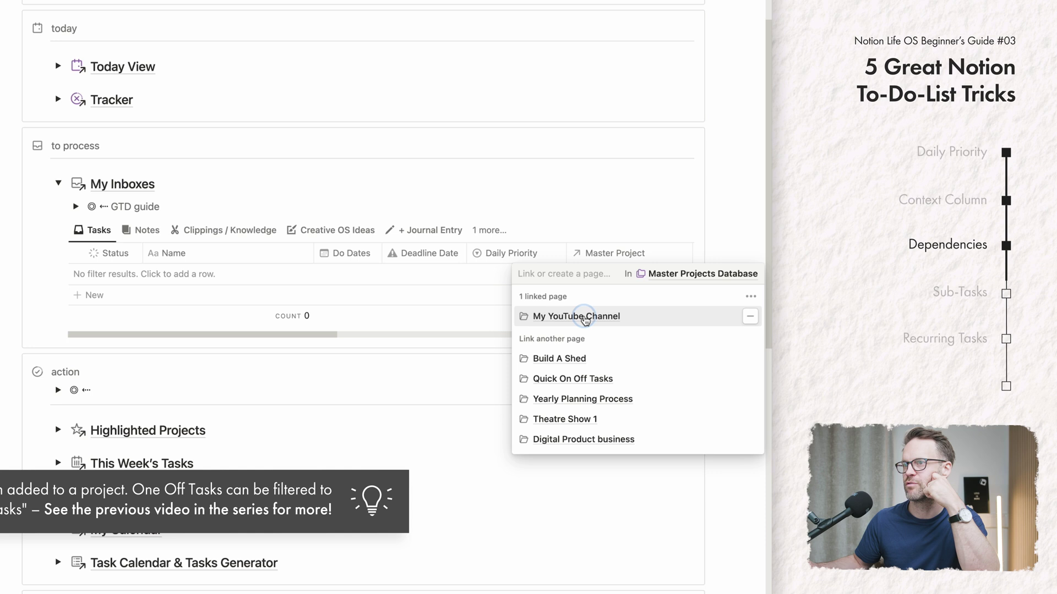
{"action": "left_click", "coordinate": [585, 317]}
Step: Check Build Coffee Station's blocking tasks, then return to the My YouTube Channel project
{"action": "scroll", "coordinate": [523, 361], "scroll_direction": "down", "scroll_amount": 3}
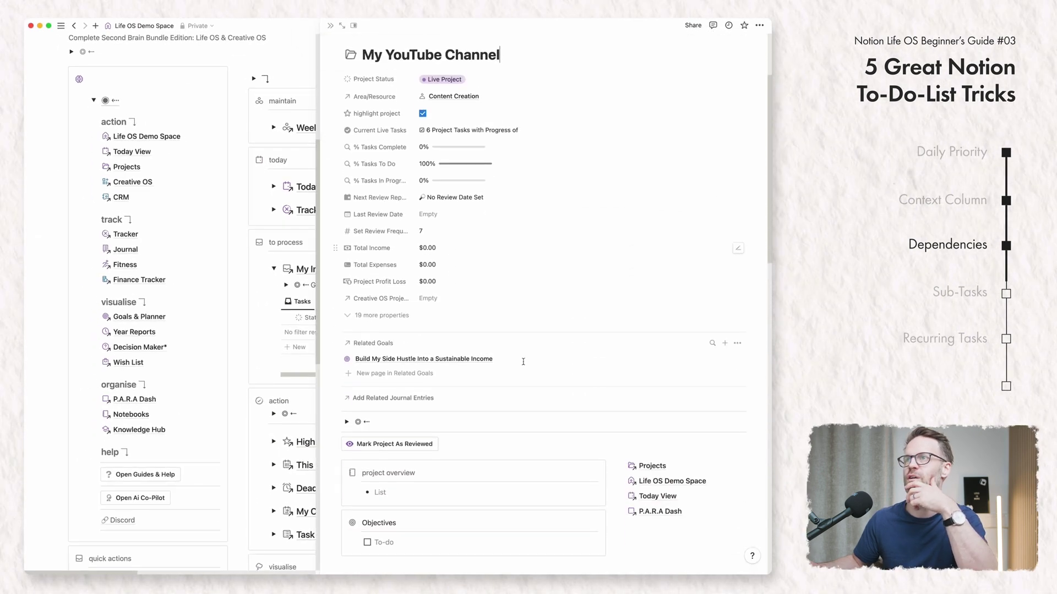
{"action": "scroll", "coordinate": [523, 362], "scroll_direction": "down", "scroll_amount": 8}
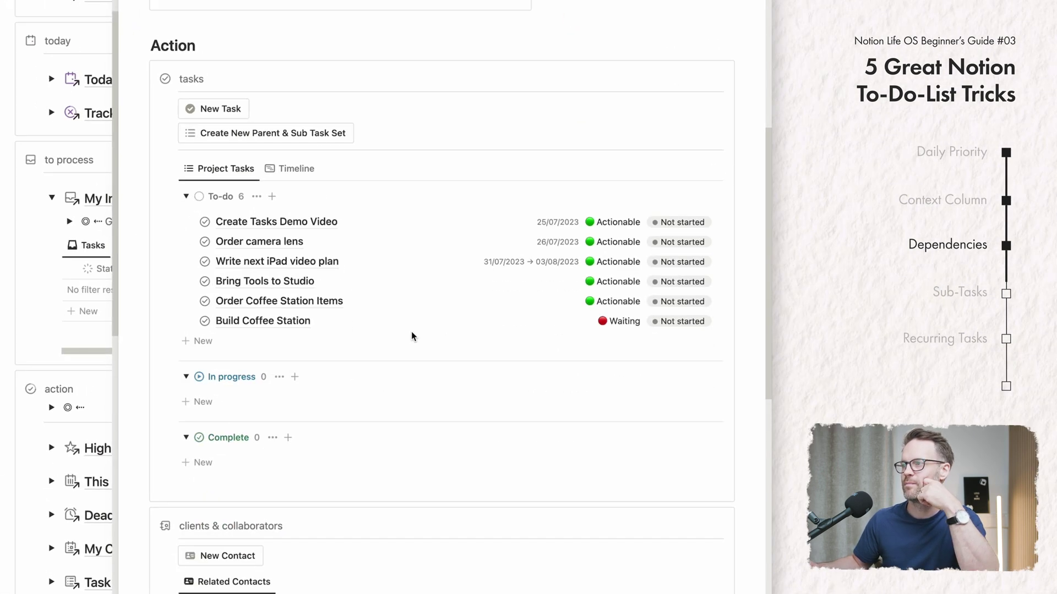
{"action": "left_click", "coordinate": [322, 324]}
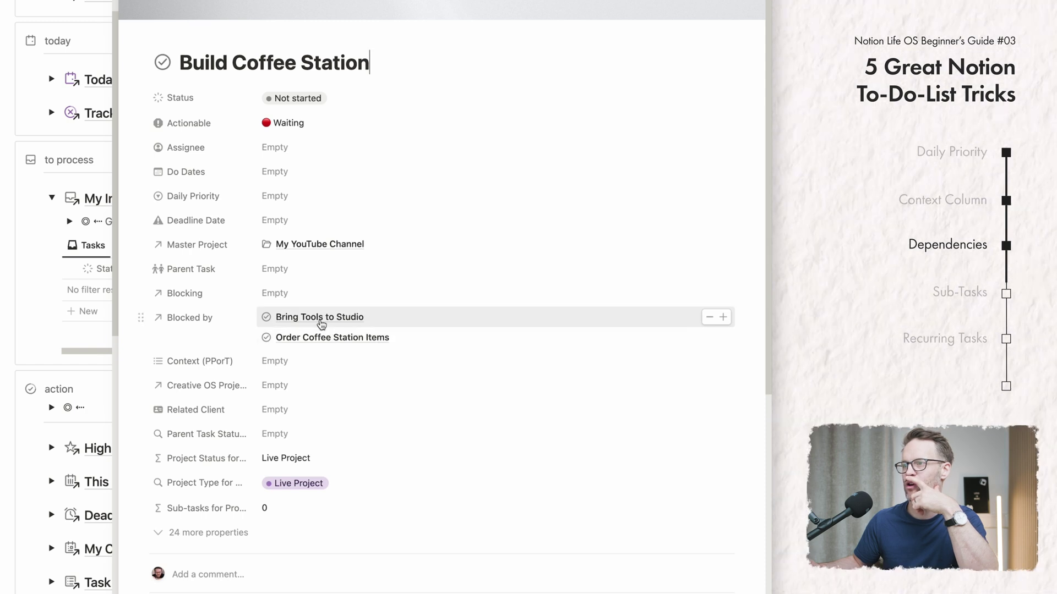
{"action": "left_click", "coordinate": [313, 338]}
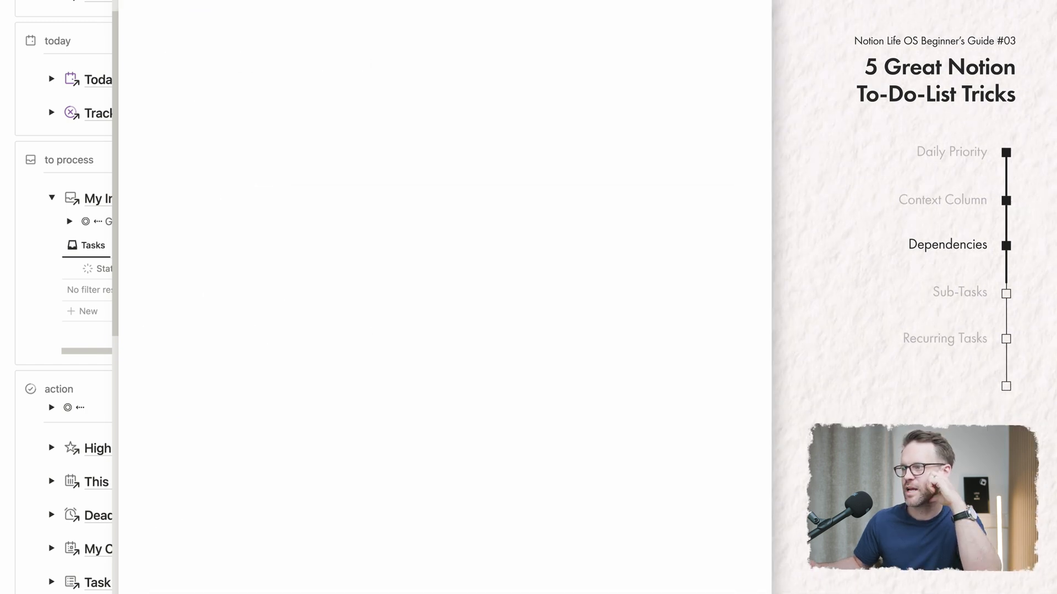
Step: Set the Status of Order Coffee Station Items and Bring Tools to Studio to Done
{"action": "scroll", "coordinate": [340, 360], "scroll_direction": "down", "scroll_amount": 10}
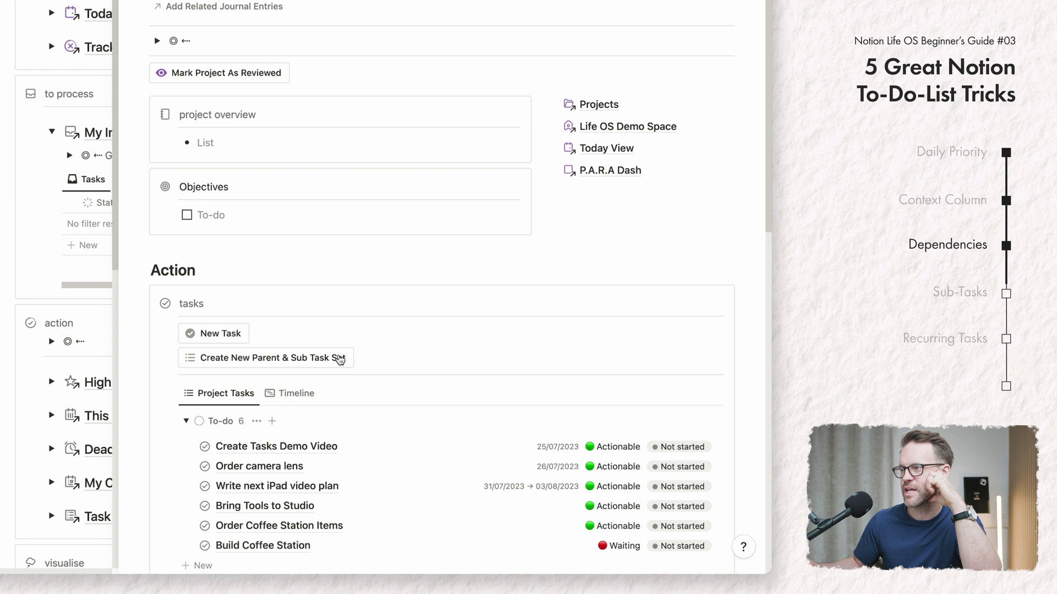
{"action": "scroll", "coordinate": [339, 359], "scroll_direction": "down", "scroll_amount": 3}
{"action": "left_click", "coordinate": [683, 442]}
{"action": "left_click", "coordinate": [702, 527]}
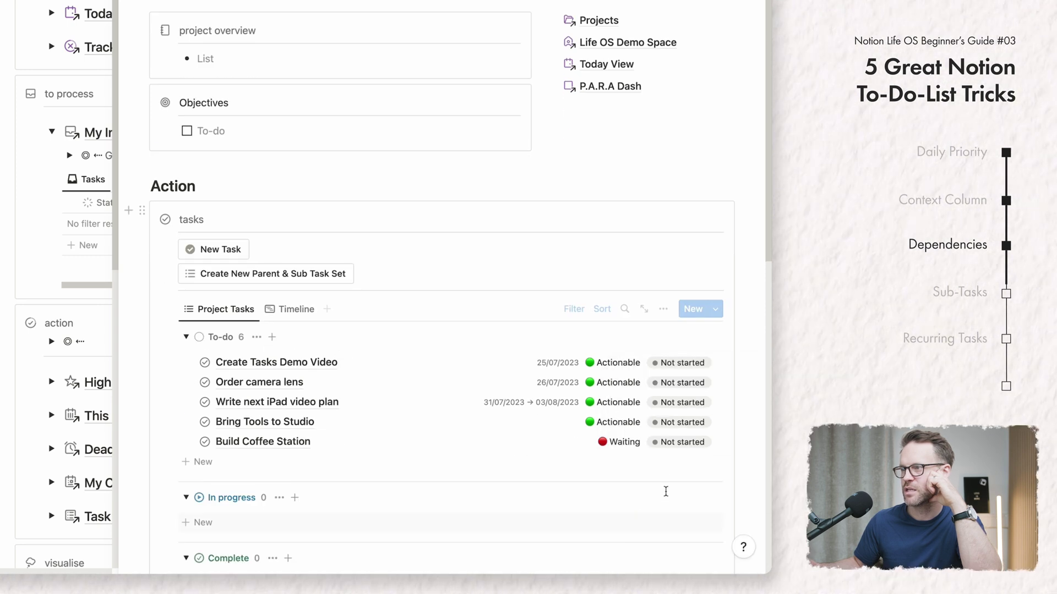
{"action": "left_click", "coordinate": [676, 423]}
{"action": "left_click", "coordinate": [639, 529]}
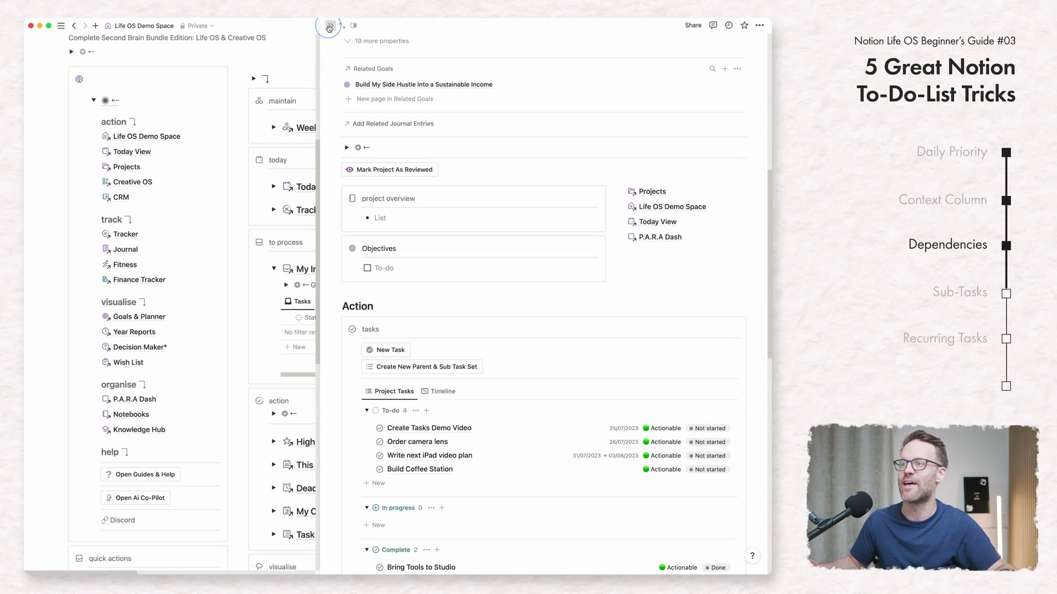
Step: Close the project page and expand This Week's Tasks on the dashboard
{"action": "left_click", "coordinate": [329, 27]}
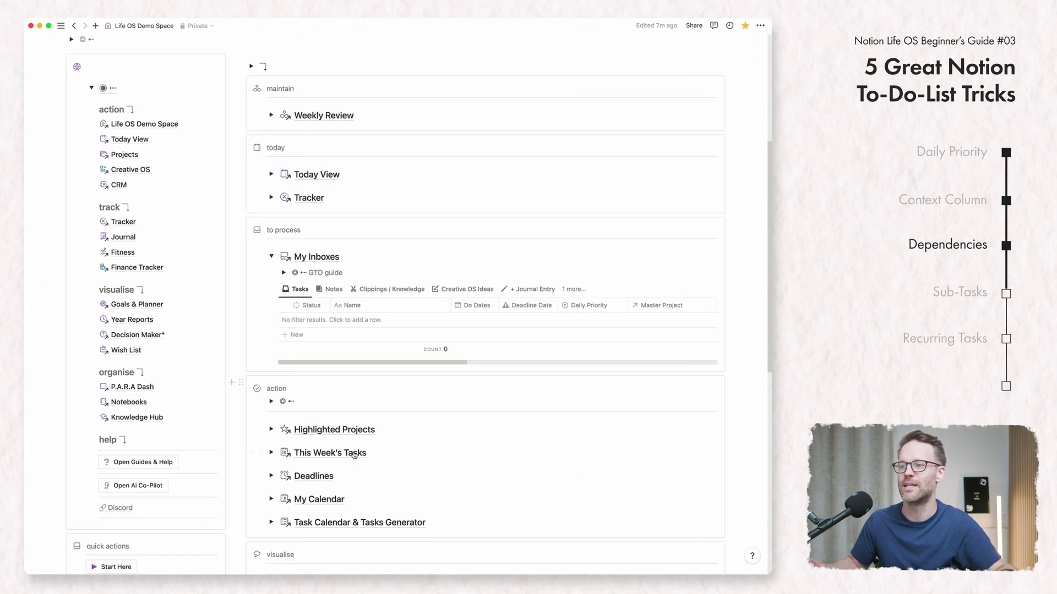
{"action": "scroll", "coordinate": [308, 479], "scroll_direction": "down", "scroll_amount": 3}
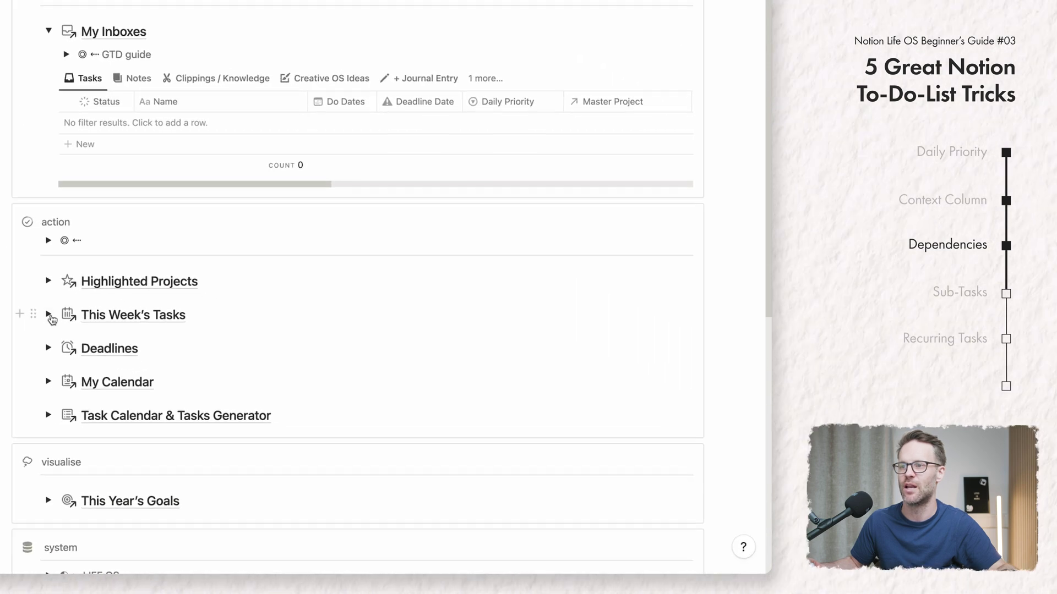
{"action": "left_click", "coordinate": [271, 397]}
{"action": "scroll", "coordinate": [281, 330], "scroll_direction": "down", "scroll_amount": 2}
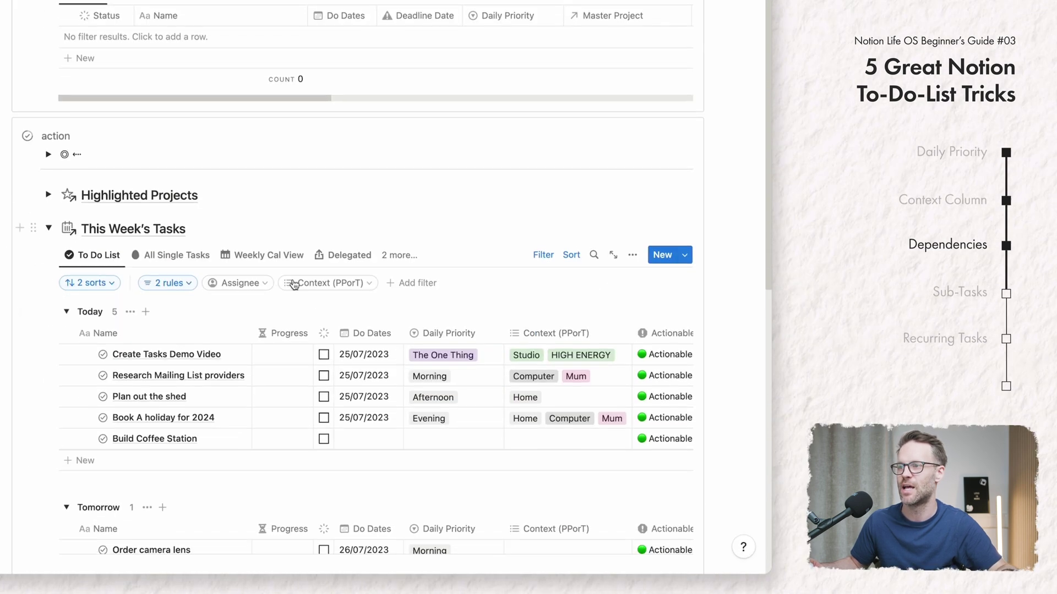
Step: In the Task Timeline & Dependencies view, link Research Mailing List providers to block Write next iPad video plan
{"action": "left_click", "coordinate": [408, 255]}
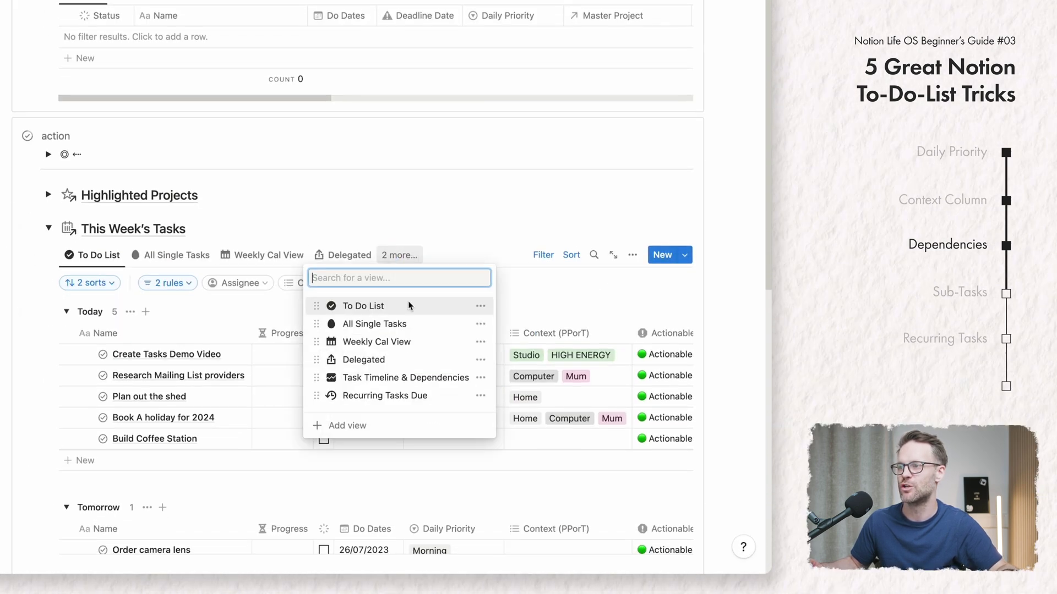
{"action": "left_click", "coordinate": [388, 376]}
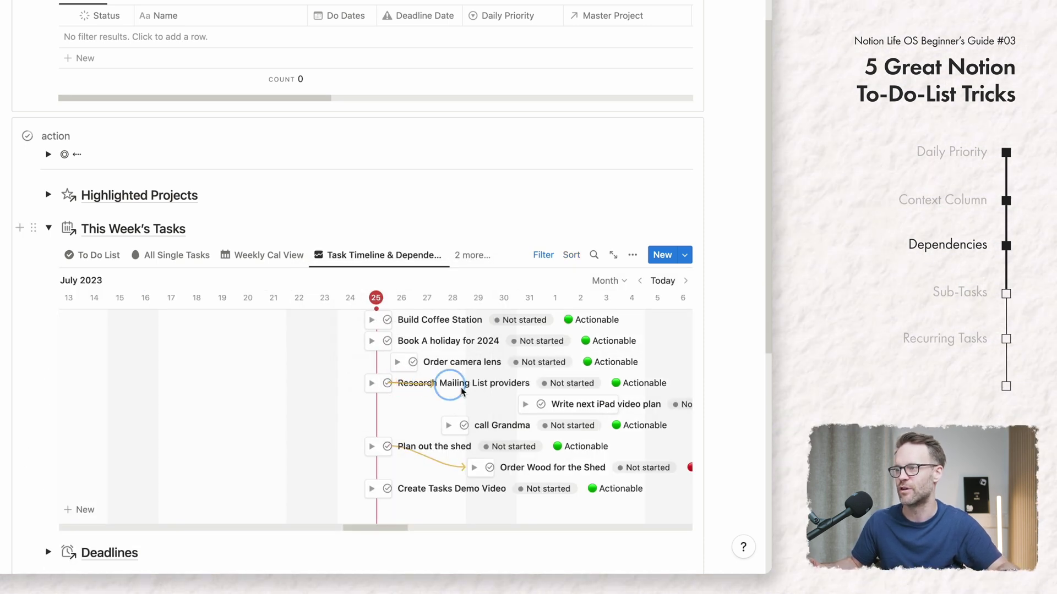
{"action": "left_click_drag", "start_coordinate": [390, 384], "coordinate": [518, 413]}
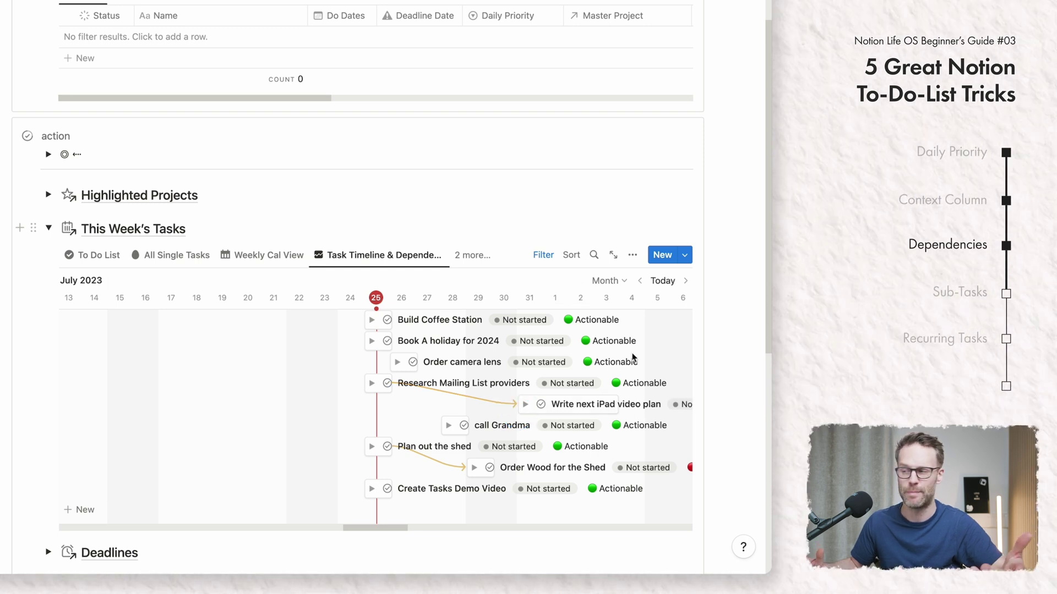
{"action": "mouse_move", "coordinate": [410, 397]}
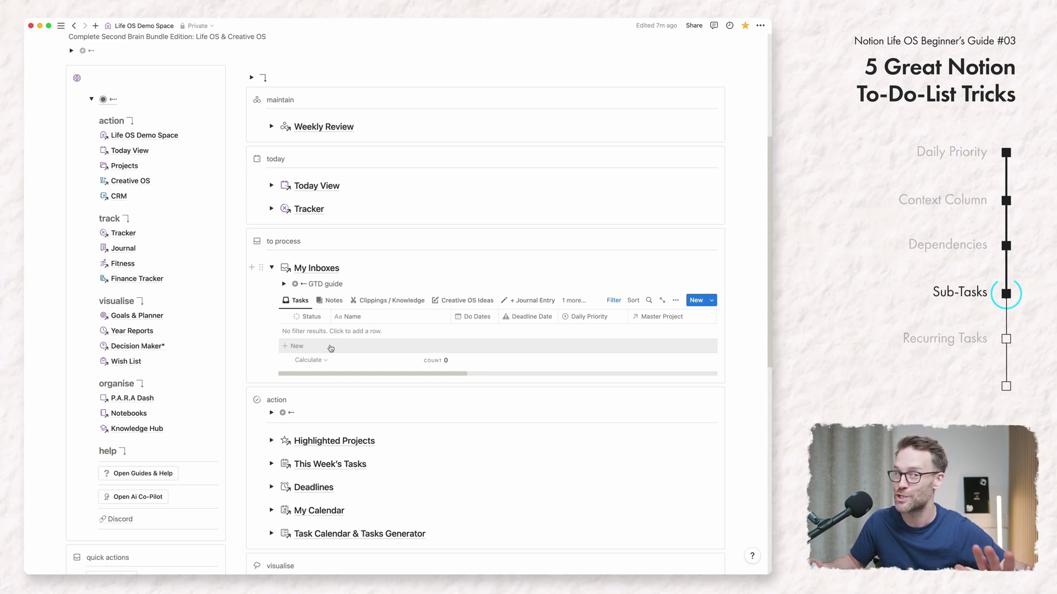
Step: Go to the Projects page and open the Build A Shed project to its task list
{"action": "scroll", "coordinate": [306, 357], "scroll_direction": "up", "scroll_amount": 1}
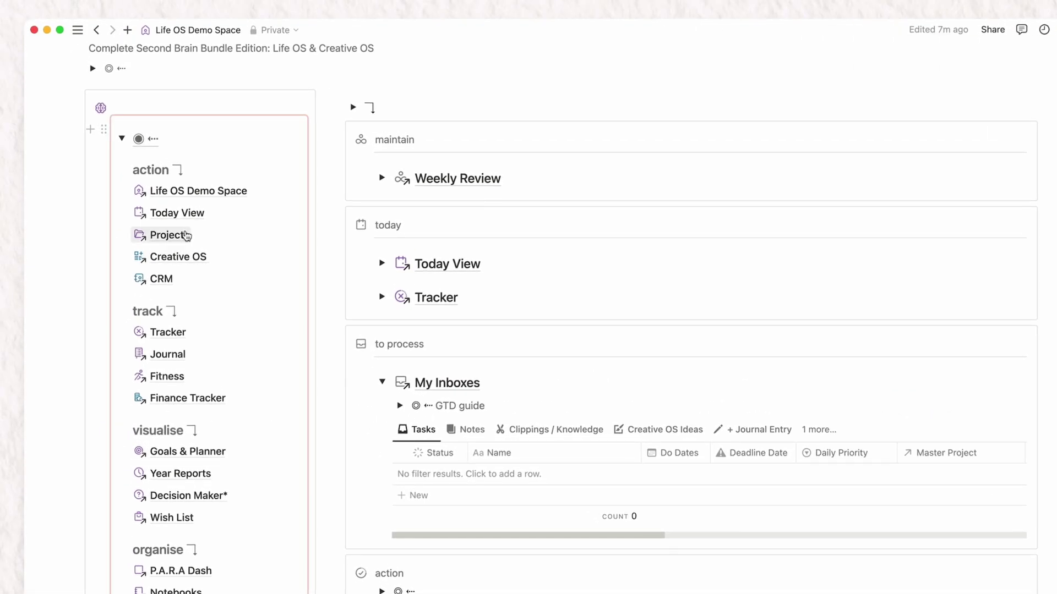
{"action": "left_click", "coordinate": [186, 236]}
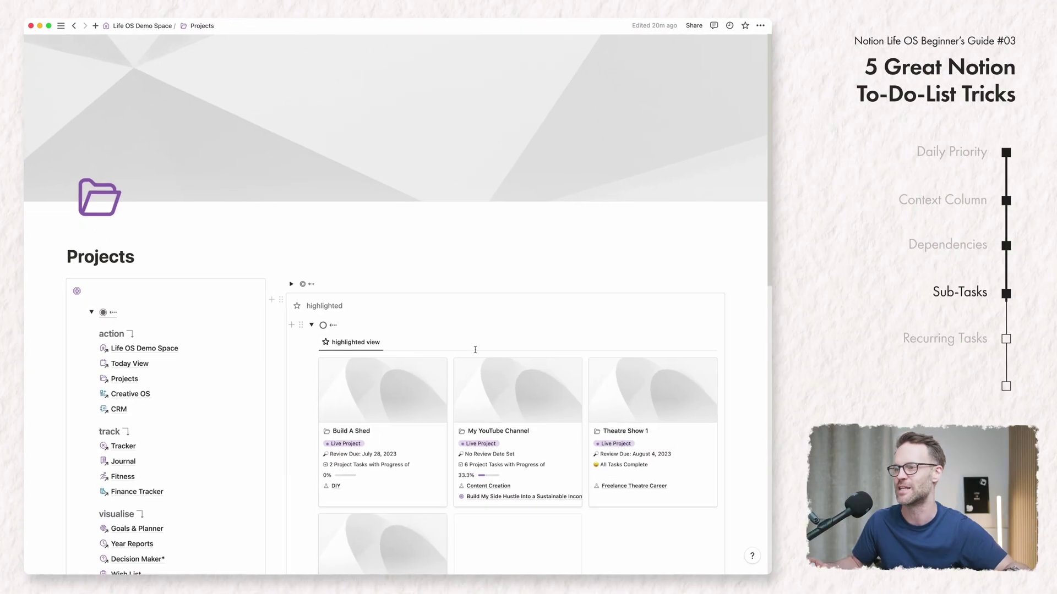
{"action": "scroll", "coordinate": [488, 336], "scroll_direction": "down", "scroll_amount": 3}
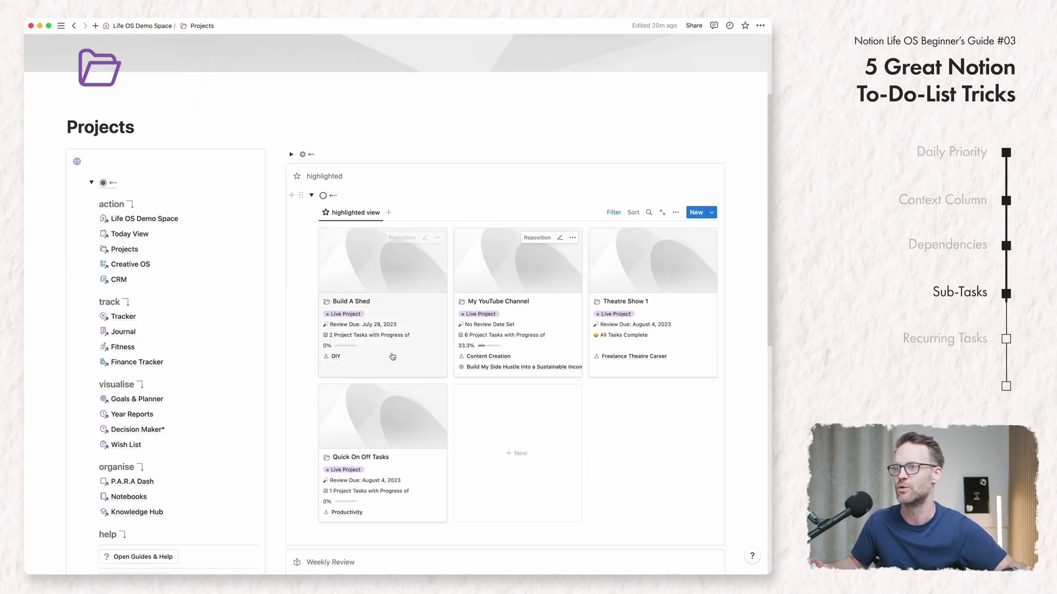
{"action": "left_click", "coordinate": [430, 325]}
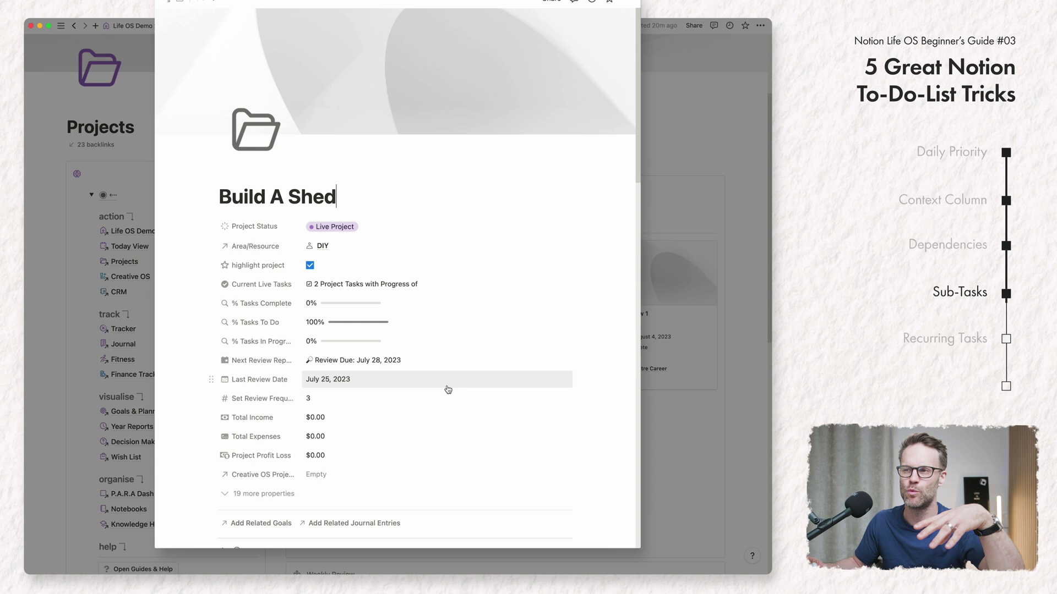
{"action": "scroll", "coordinate": [452, 346], "scroll_direction": "down", "scroll_amount": 10}
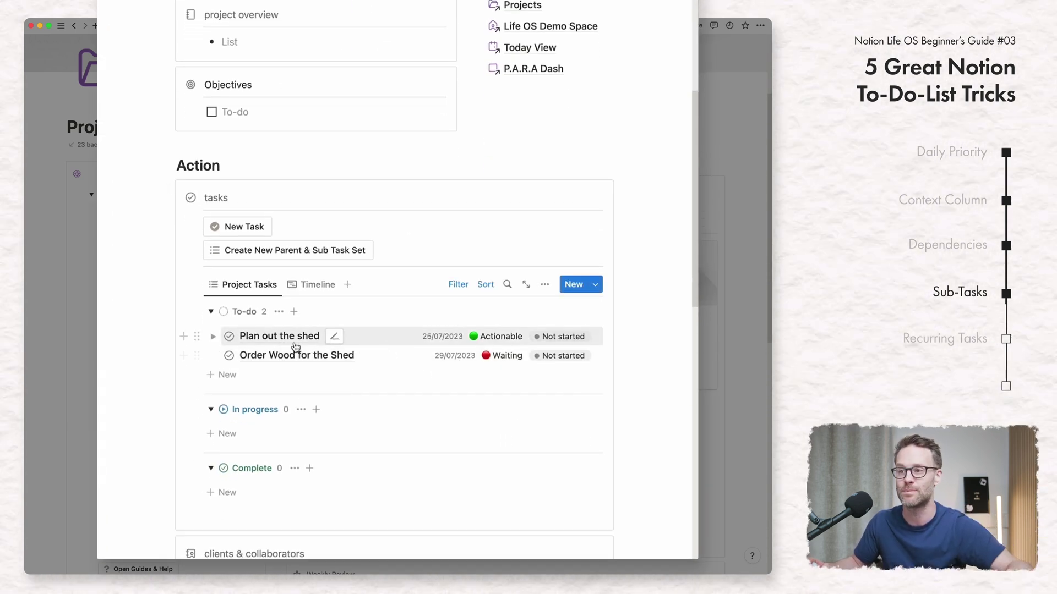
{"action": "scroll", "coordinate": [293, 347], "scroll_direction": "up", "scroll_amount": 2}
Step: Delete Plan out the shed and review the Create New Parent & Sub Task Set button's setup
{"action": "left_click", "coordinate": [197, 378]}
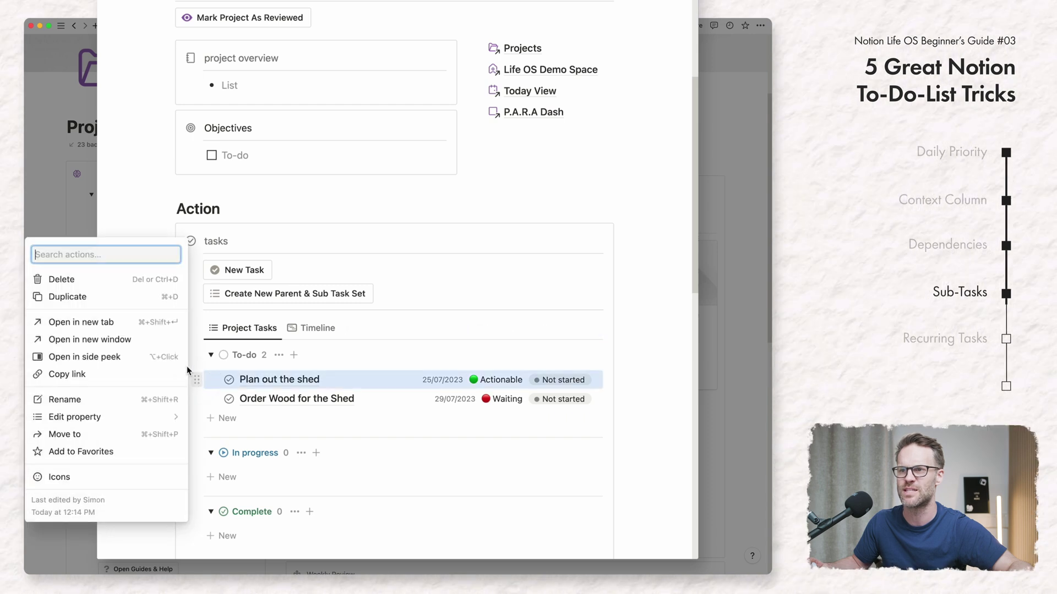
{"action": "left_click", "coordinate": [61, 280]}
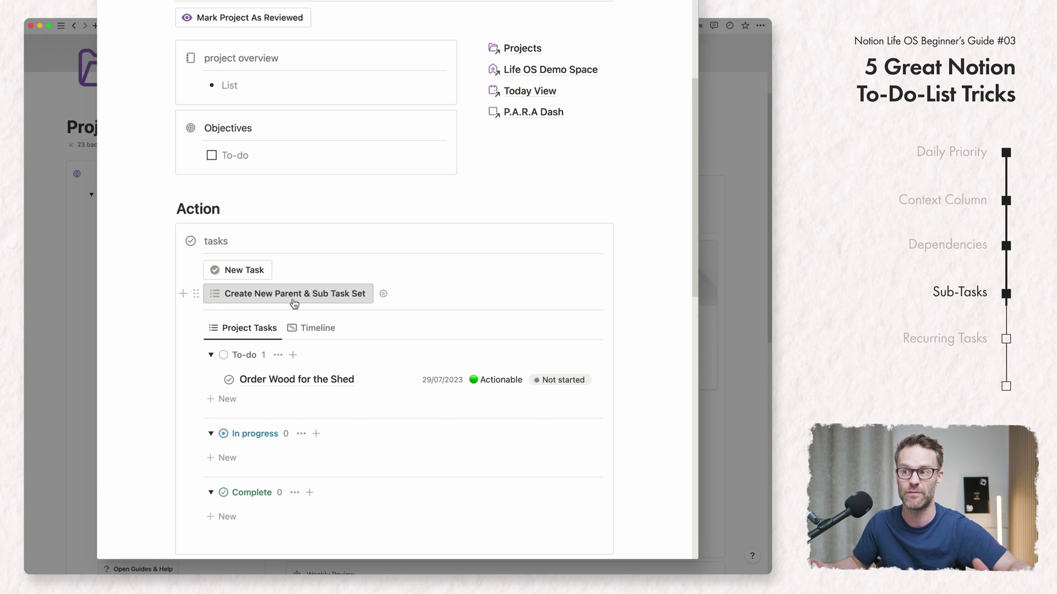
{"action": "left_click", "coordinate": [384, 295]}
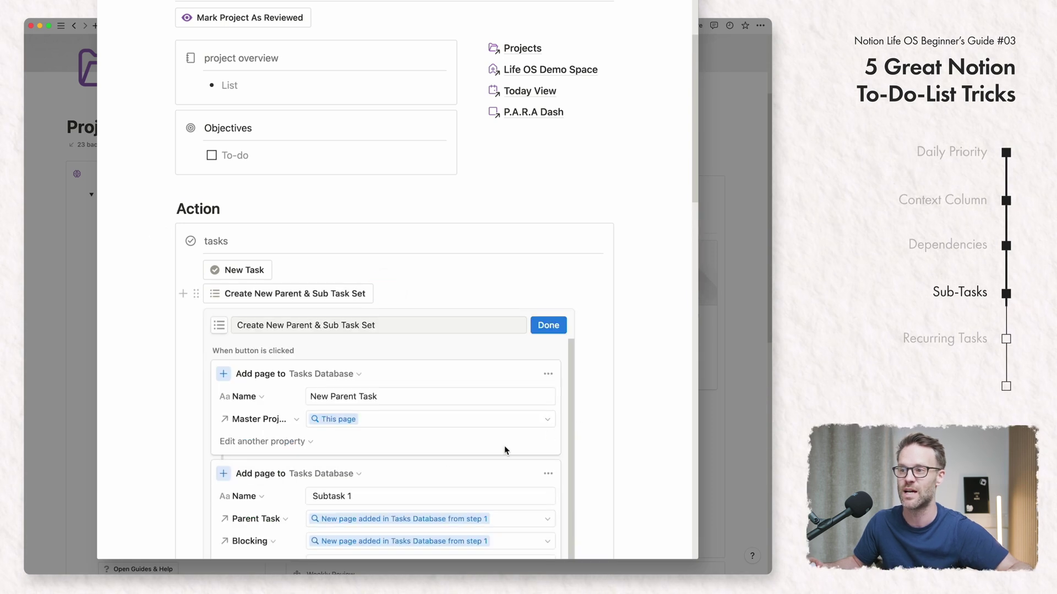
{"action": "scroll", "coordinate": [444, 456], "scroll_direction": "down", "scroll_amount": 2}
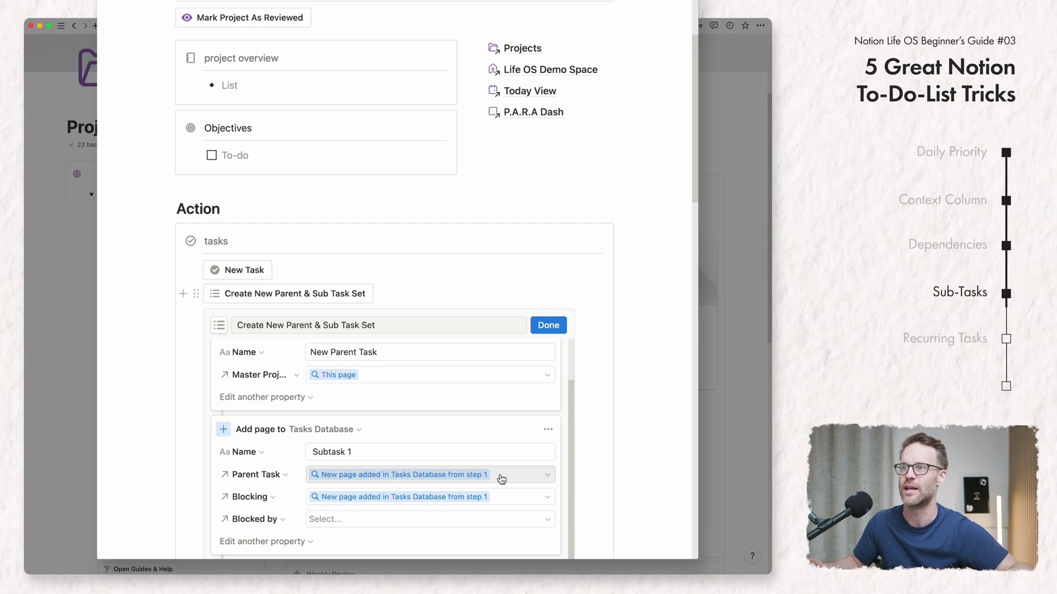
{"action": "scroll", "coordinate": [501, 479], "scroll_direction": "up", "scroll_amount": 2}
{"action": "left_click", "coordinate": [537, 324]}
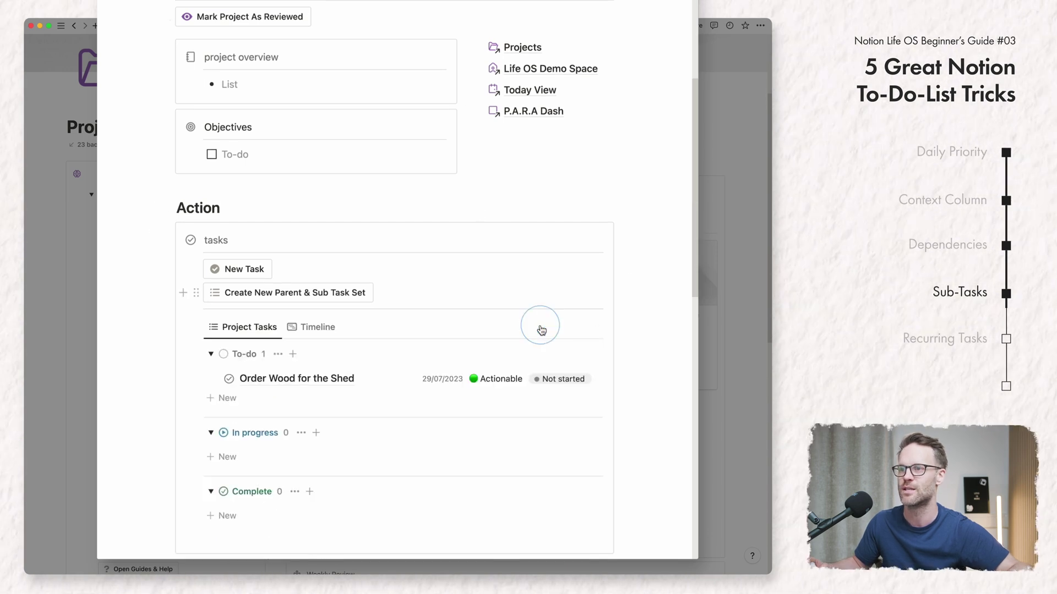
Step: Create a new parent and sub-task set and retitle the parent Plan Shed Build Design
{"action": "left_click", "coordinate": [352, 292]}
{"action": "key", "text": "super+a"}
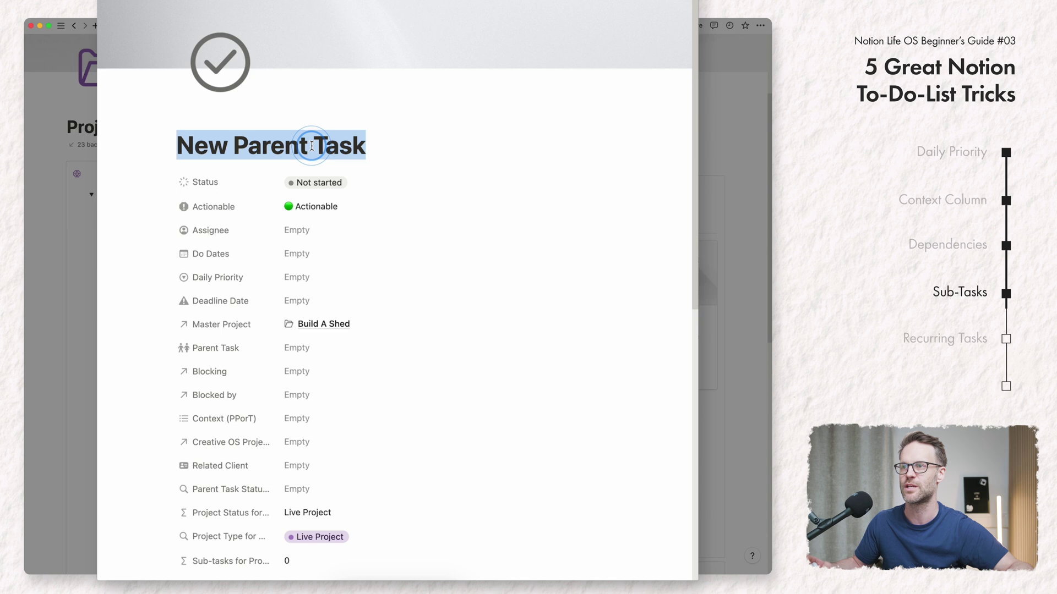
{"action": "type", "text": "Plan Shed Build Design"}
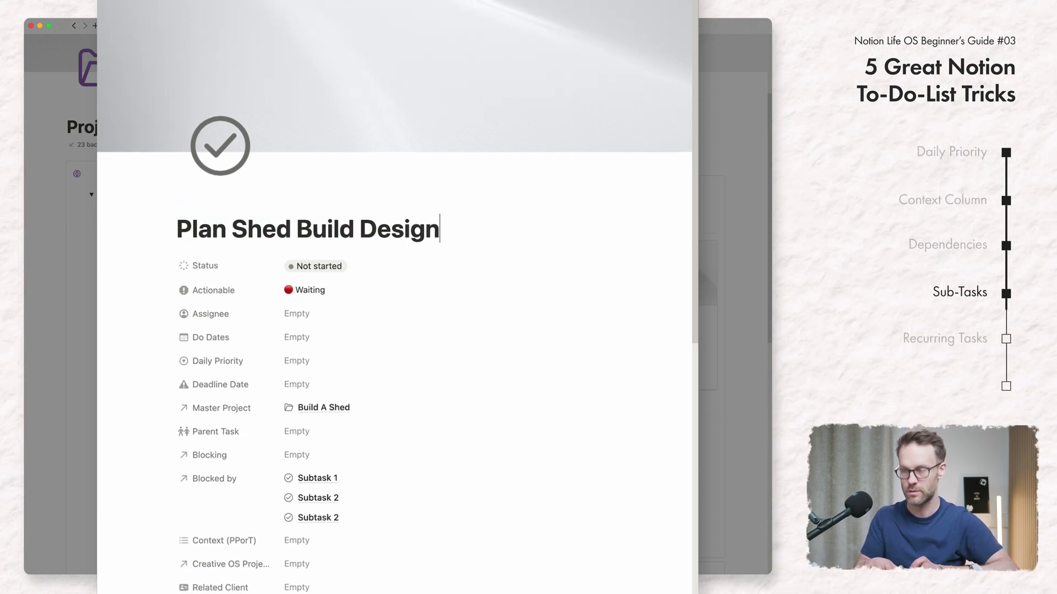
{"action": "scroll", "coordinate": [405, 331], "scroll_direction": "down", "scroll_amount": 10}
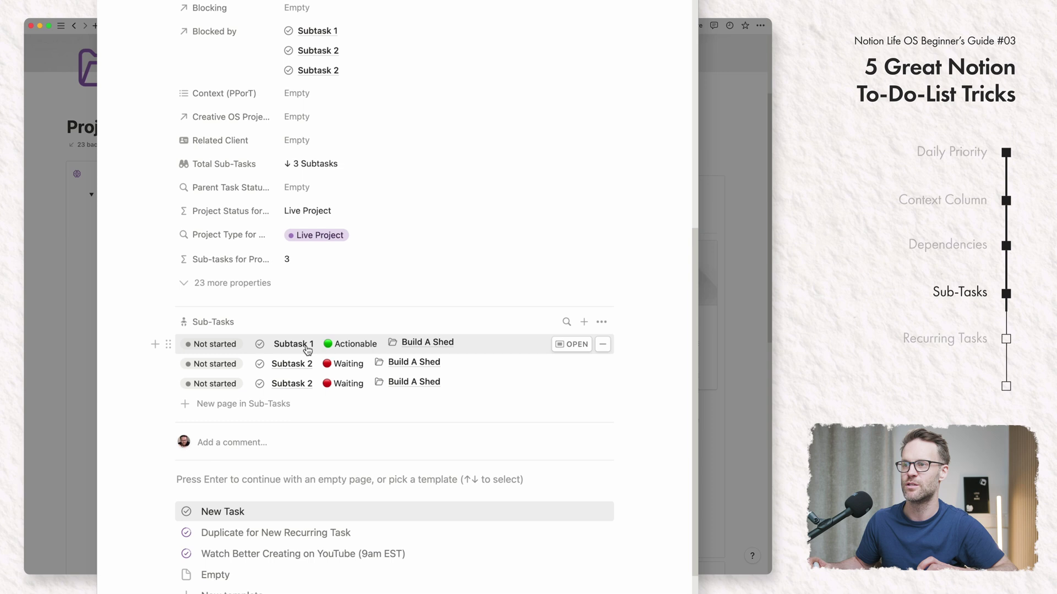
Step: Rename the sub-tasks Mind Map Ideas, Draw up Visualisations and Create Detailed Build Diagram
{"action": "type", "text": "Mind"}
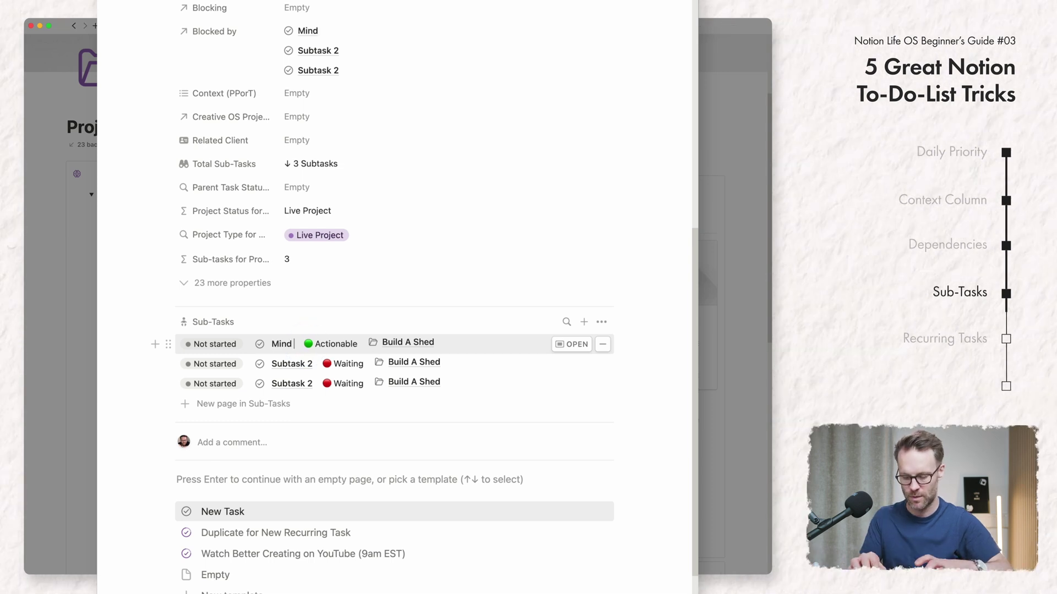
{"action": "type", "text": " Mapp Ideas"}
{"action": "double_click", "coordinate": [292, 364]}
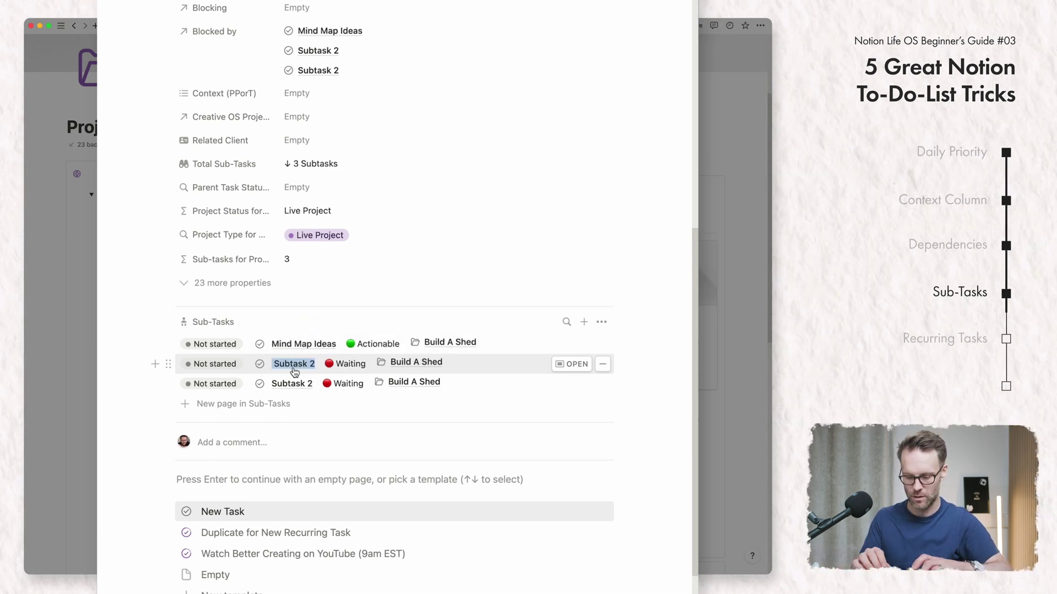
{"action": "type", "text": "Draw up"}
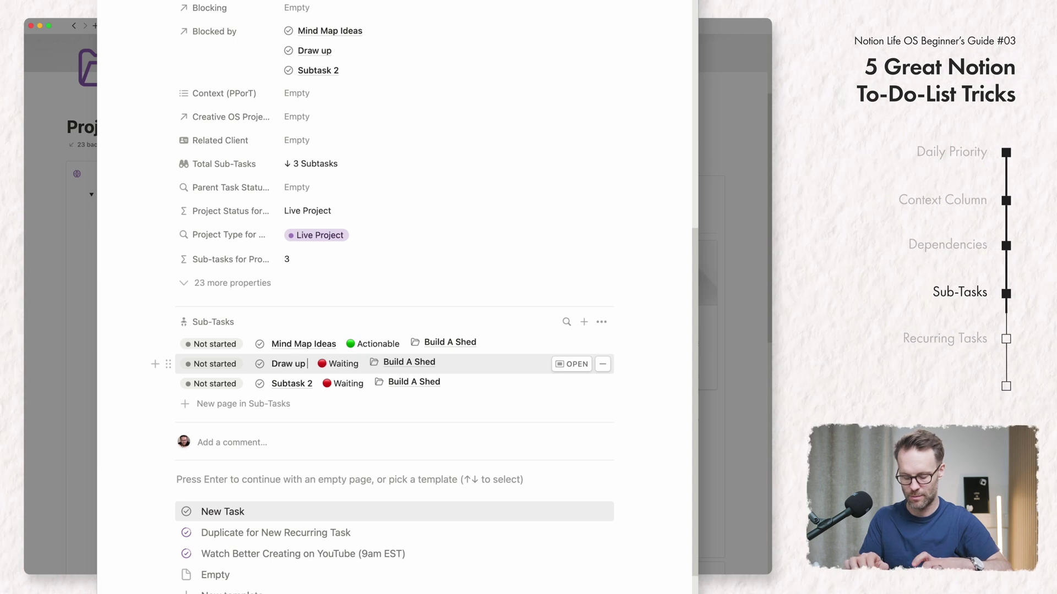
{"action": "type", "text": " Visualisartion"}
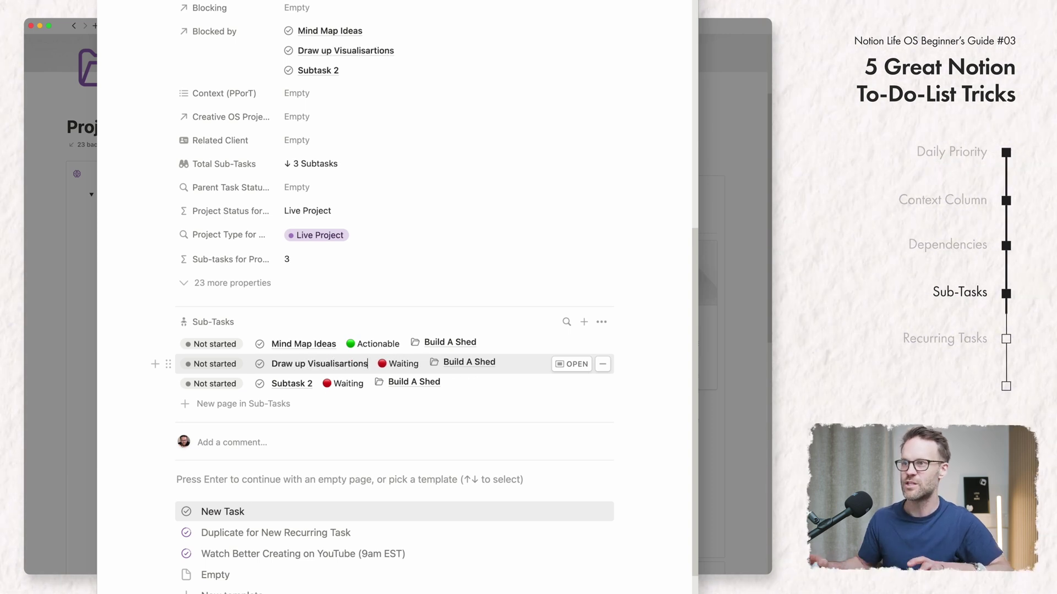
{"action": "type", "text": "s"}
{"action": "double_click", "coordinate": [291, 384]}
{"action": "type", "text": "Creat"}
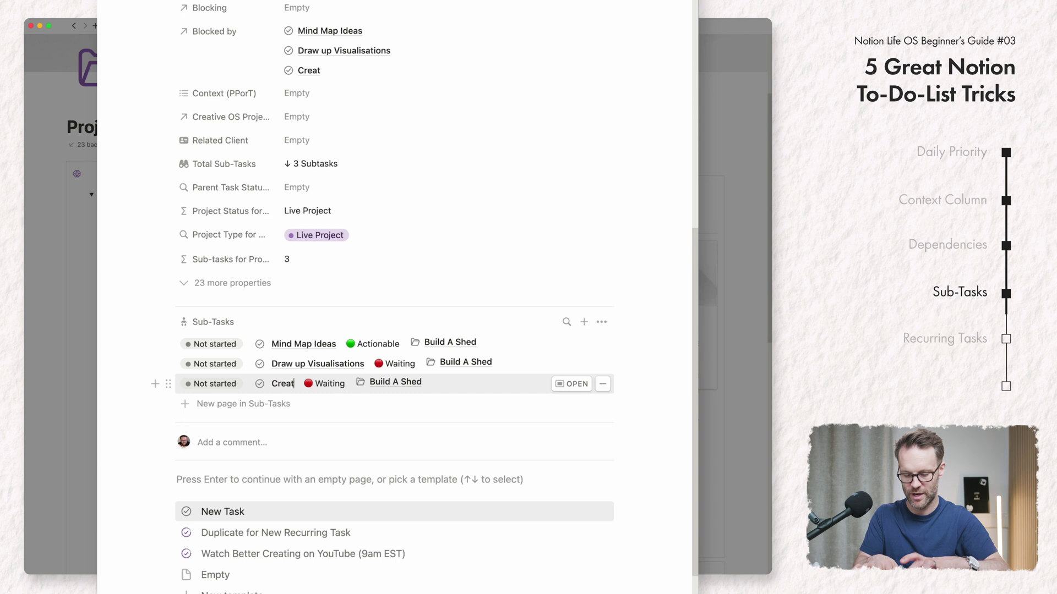
{"action": "type", "text": "e Detailed Build Diagram,"}
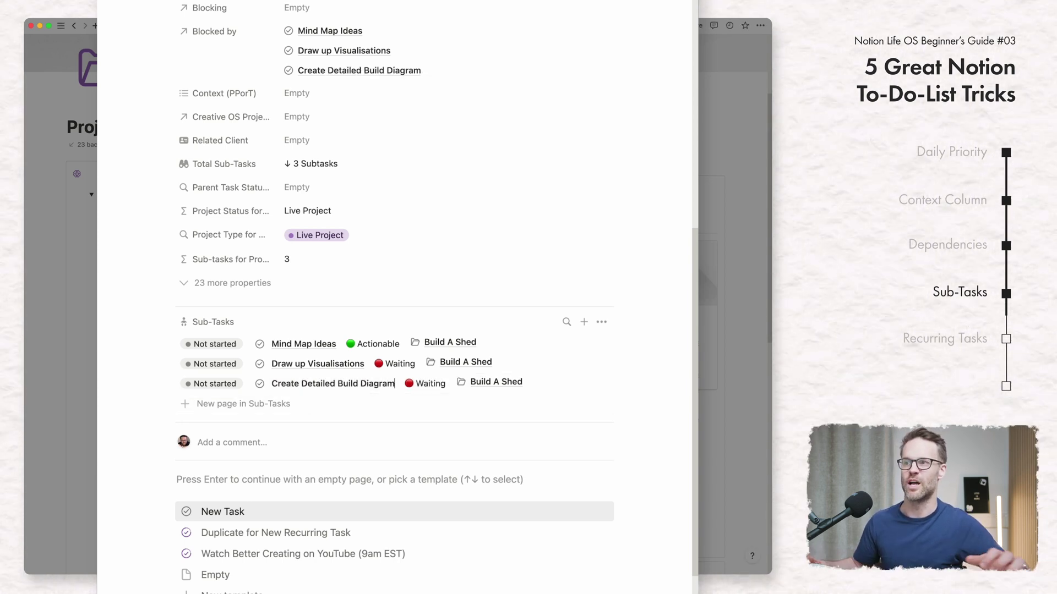
{"action": "scroll", "coordinate": [587, 329], "scroll_direction": "up", "scroll_amount": 5}
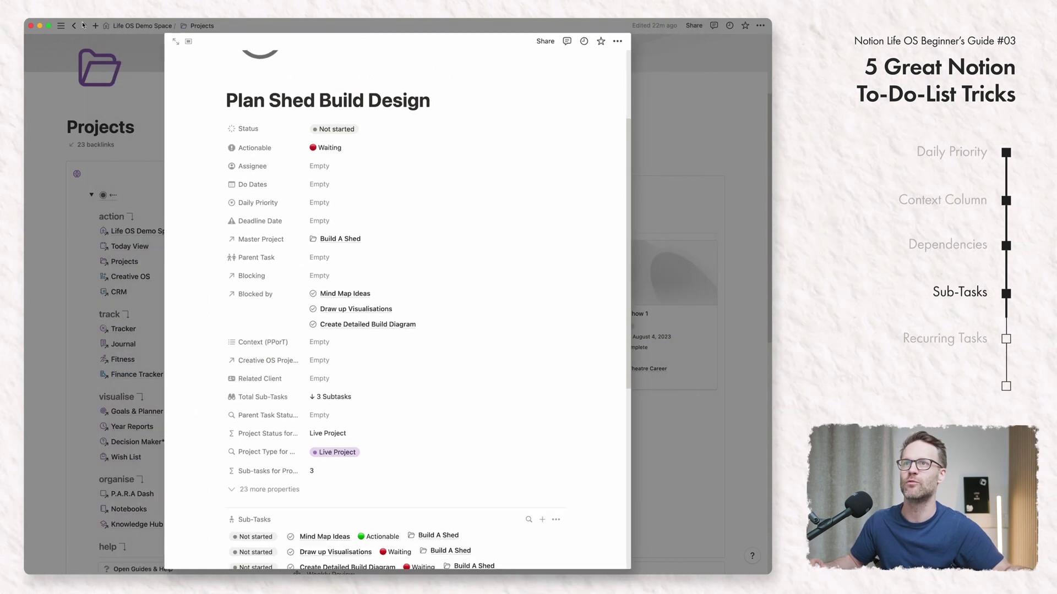
Step: Reopen Build A Shed, expand Plan Shed Build Design, and set Mind Map Ideas' Status to Done
{"action": "key", "text": "Escape"}
{"action": "left_click", "coordinate": [414, 336]}
{"action": "left_click", "coordinate": [422, 315]}
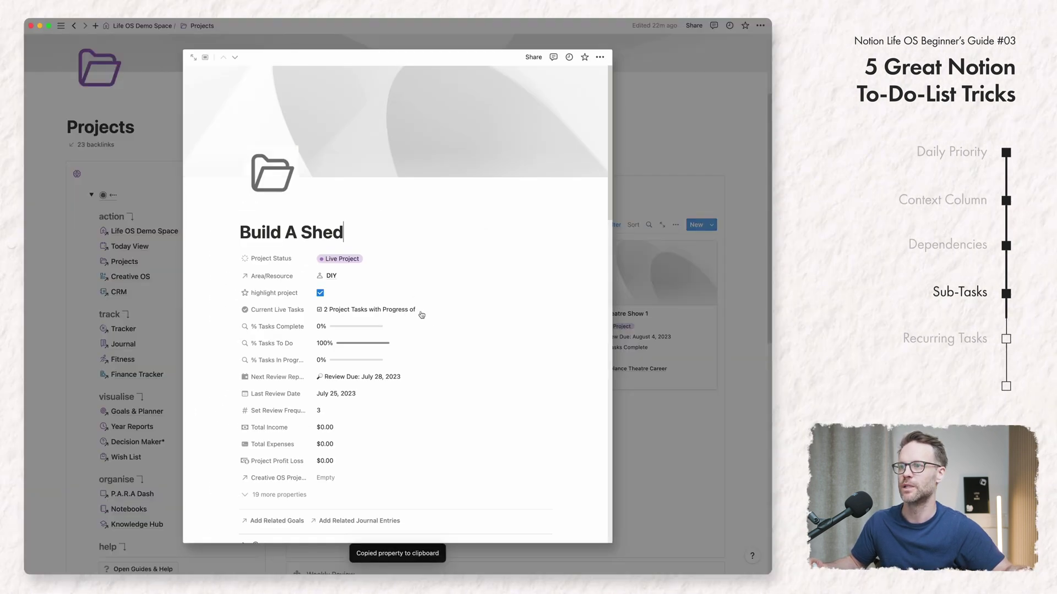
{"action": "scroll", "coordinate": [450, 420], "scroll_direction": "down", "scroll_amount": 10}
{"action": "left_click", "coordinate": [212, 275]}
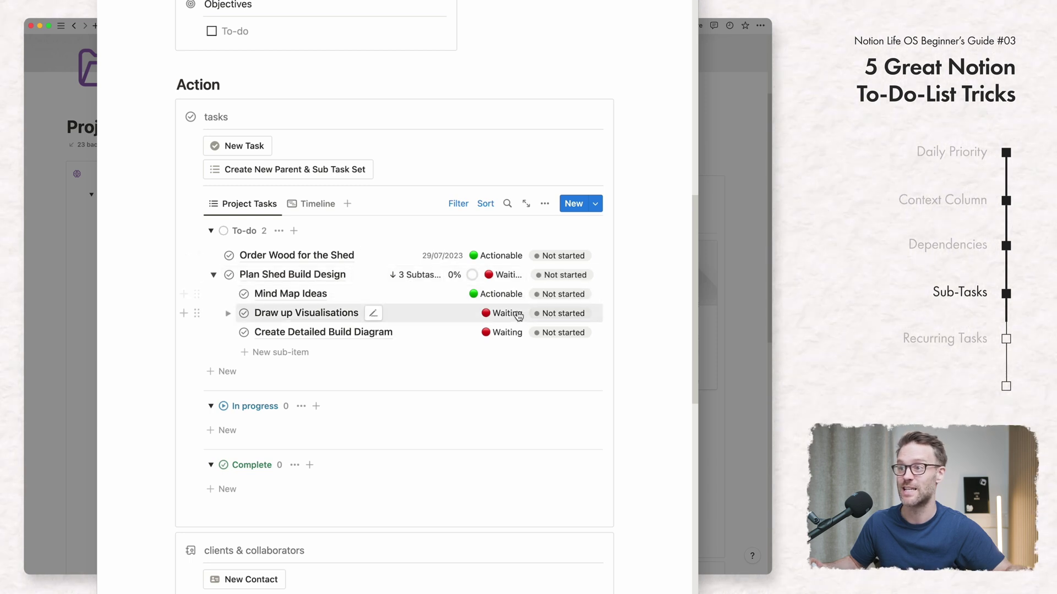
{"action": "left_click", "coordinate": [563, 294]}
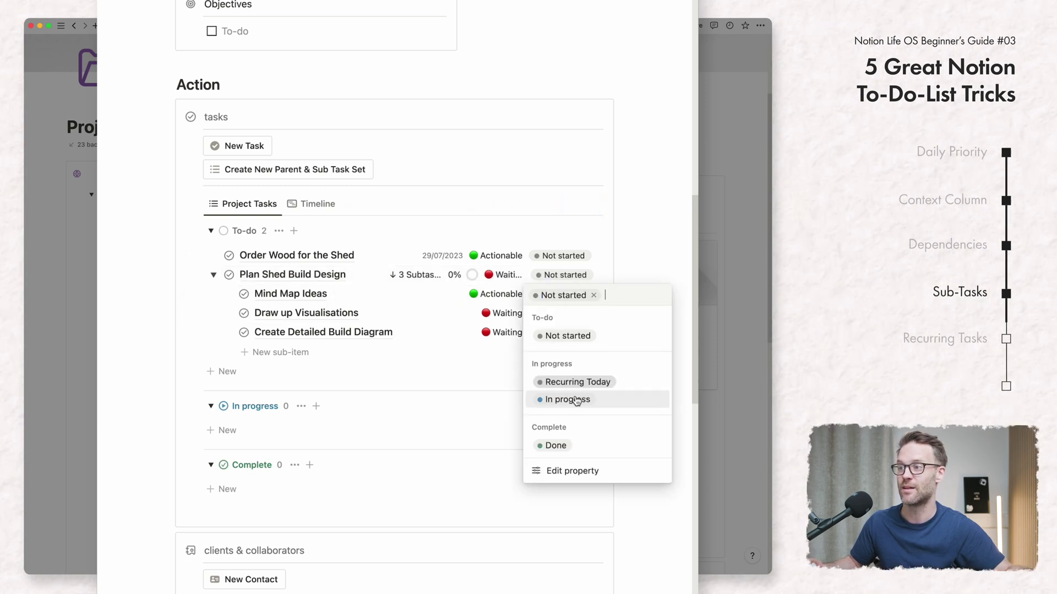
{"action": "left_click", "coordinate": [555, 445]}
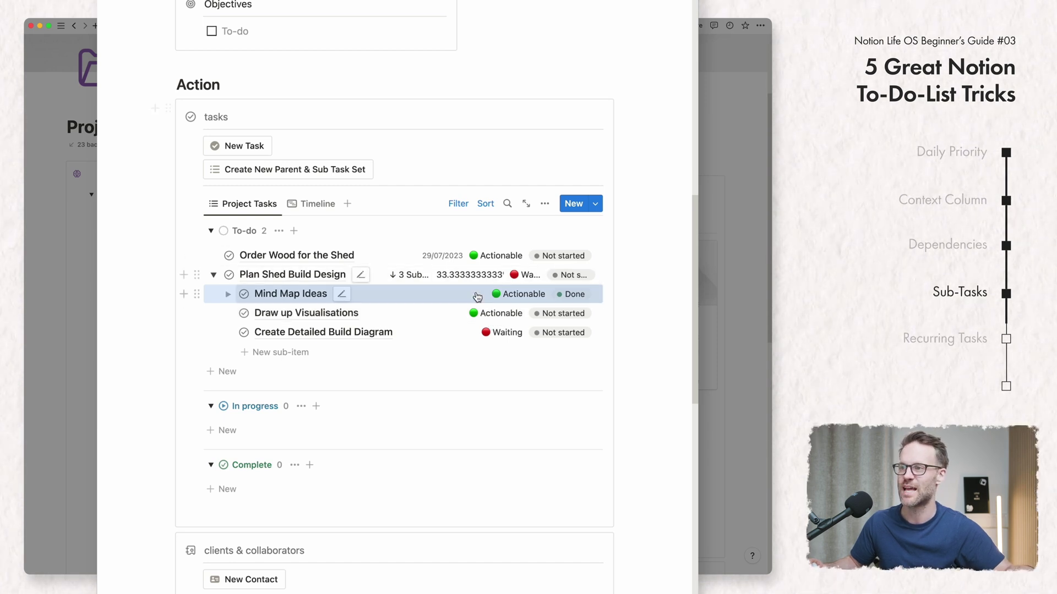
Step: Under Order Wood for the Shed, add the sub-task Research Shed Wood and start another
{"action": "left_click", "coordinate": [214, 276]}
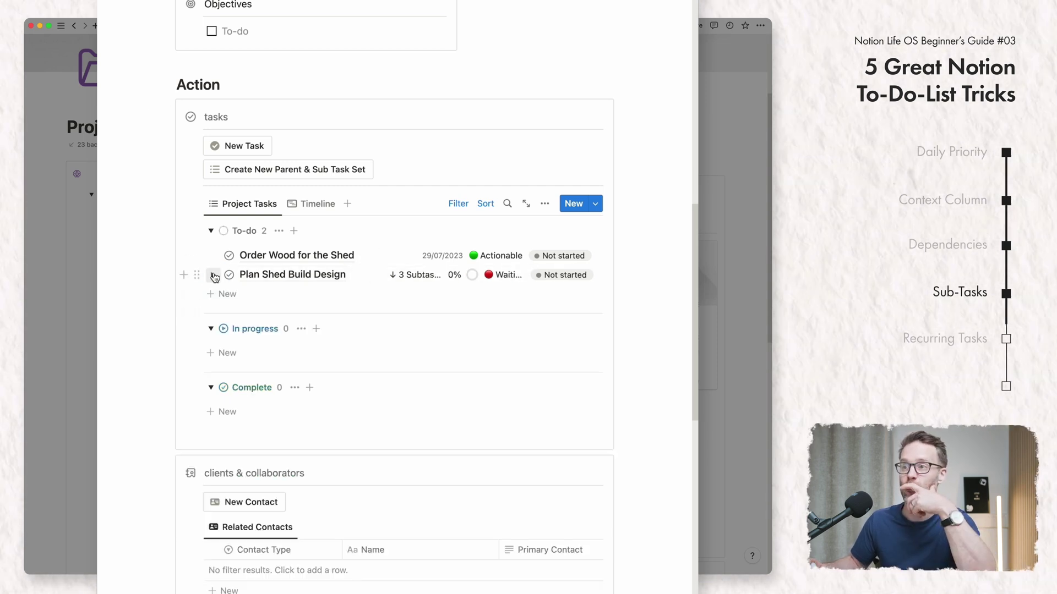
{"action": "left_click", "coordinate": [213, 257]}
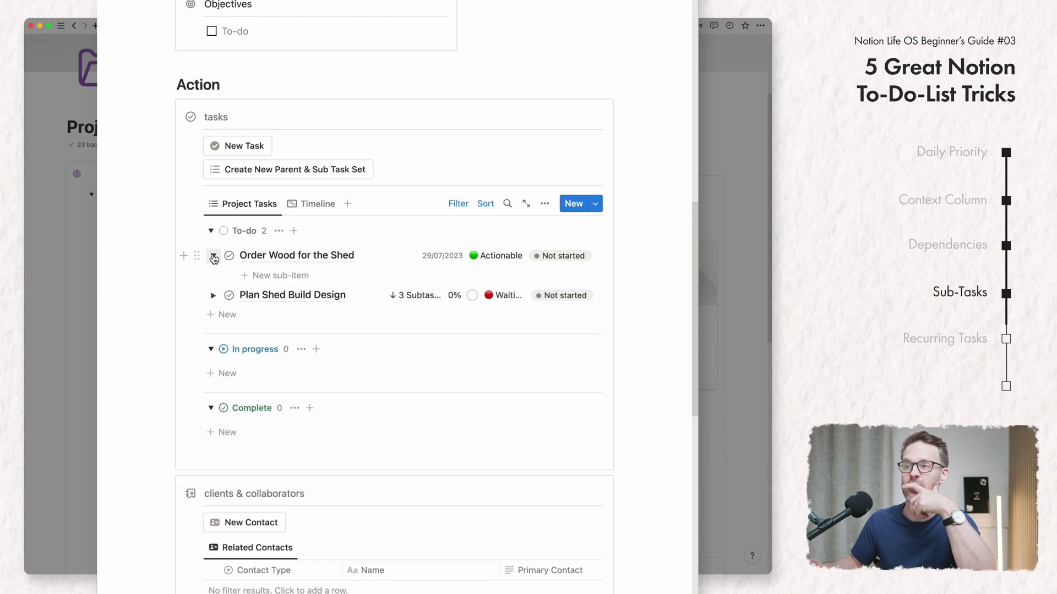
{"action": "left_click", "coordinate": [272, 275]}
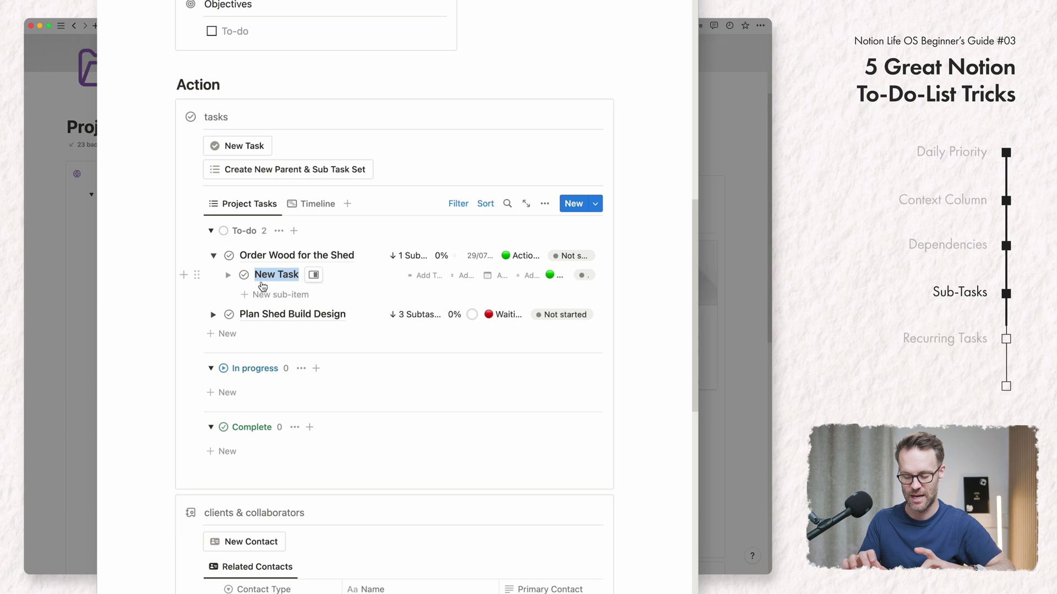
{"action": "type", "text": "Research Shed"}
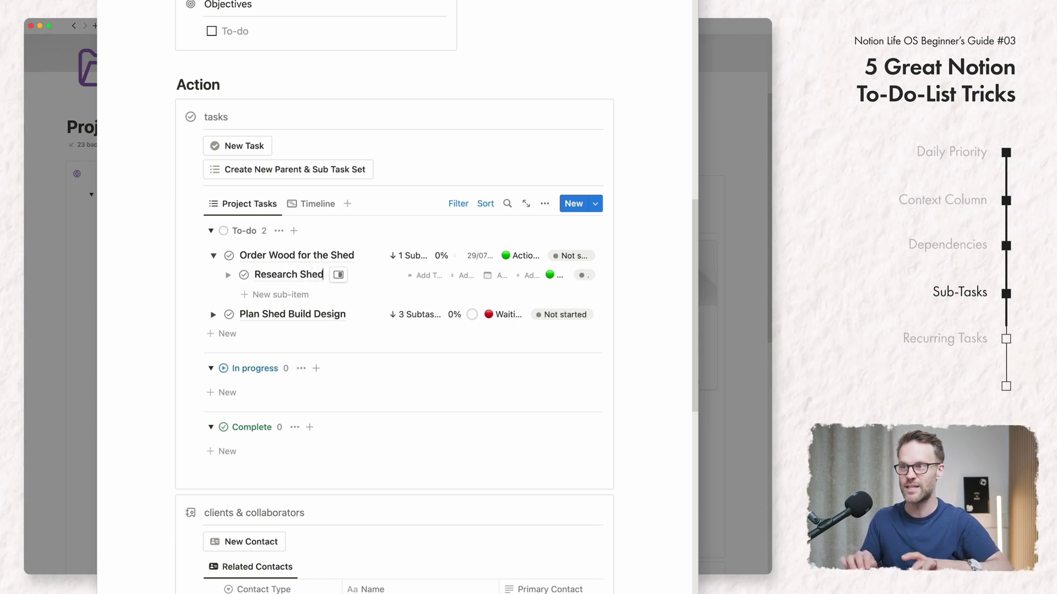
{"action": "type", "text": " Wood"}
{"action": "key", "text": "Return"}
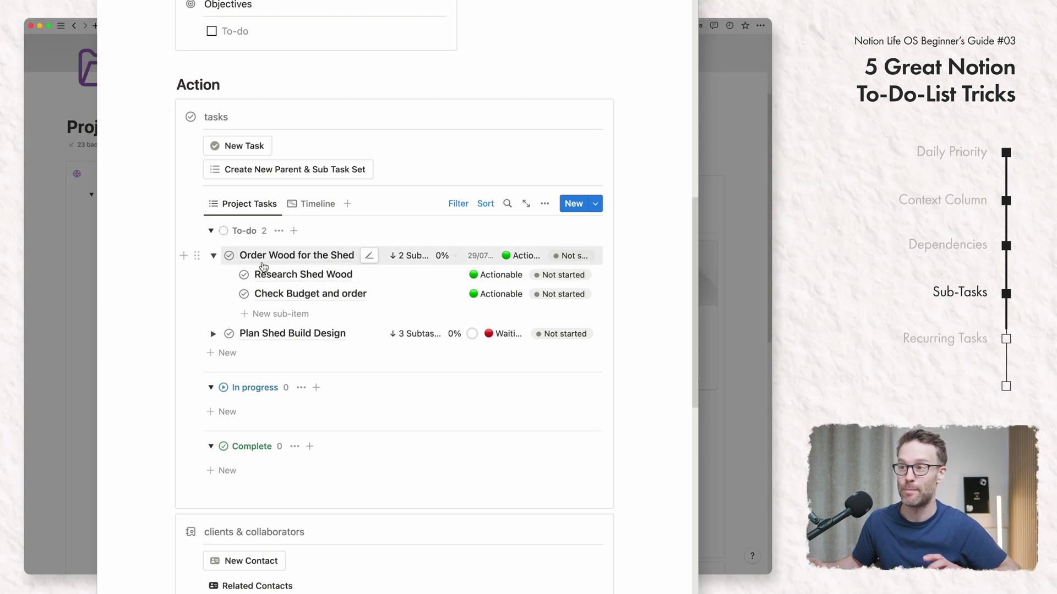
Step: Set Order Wood for the Shed's Blocked by to Check Budget and order, then reopen Build A Shed
{"action": "left_click", "coordinate": [347, 257]}
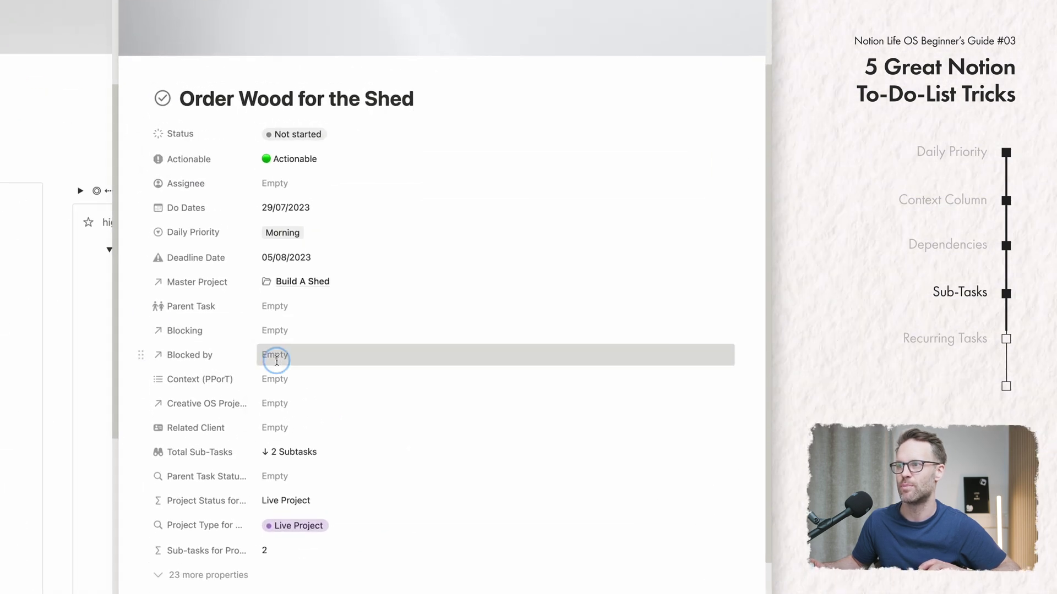
{"action": "left_click", "coordinate": [274, 358]}
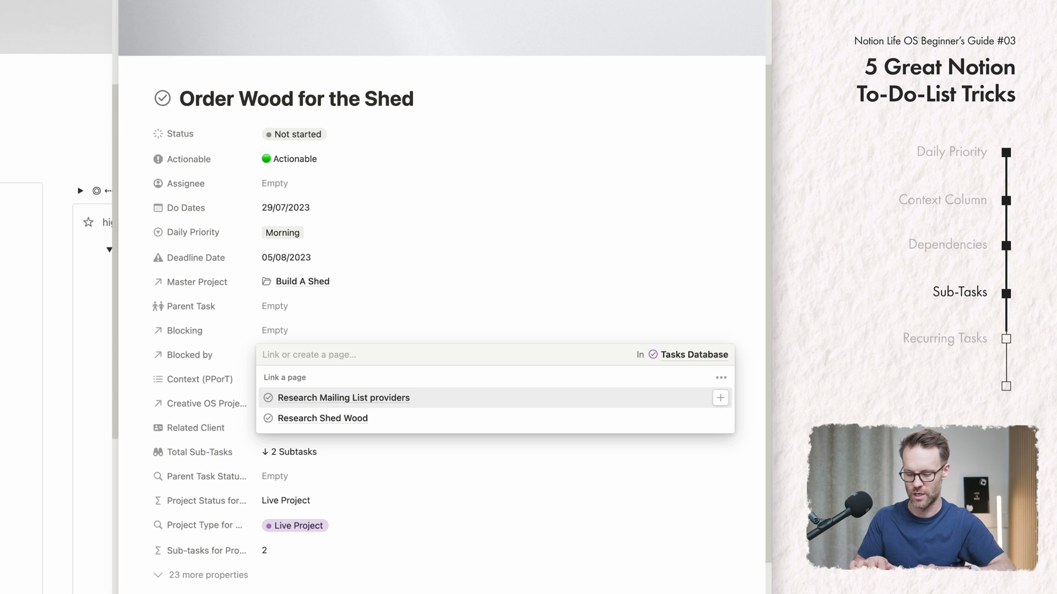
{"action": "type", "text": "check"}
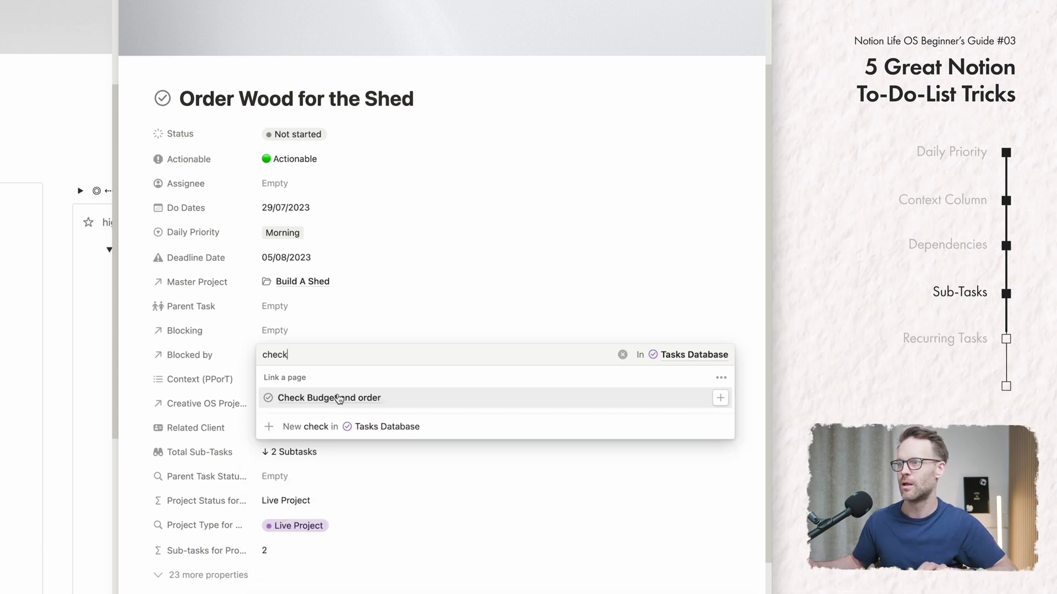
{"action": "left_click", "coordinate": [338, 399]}
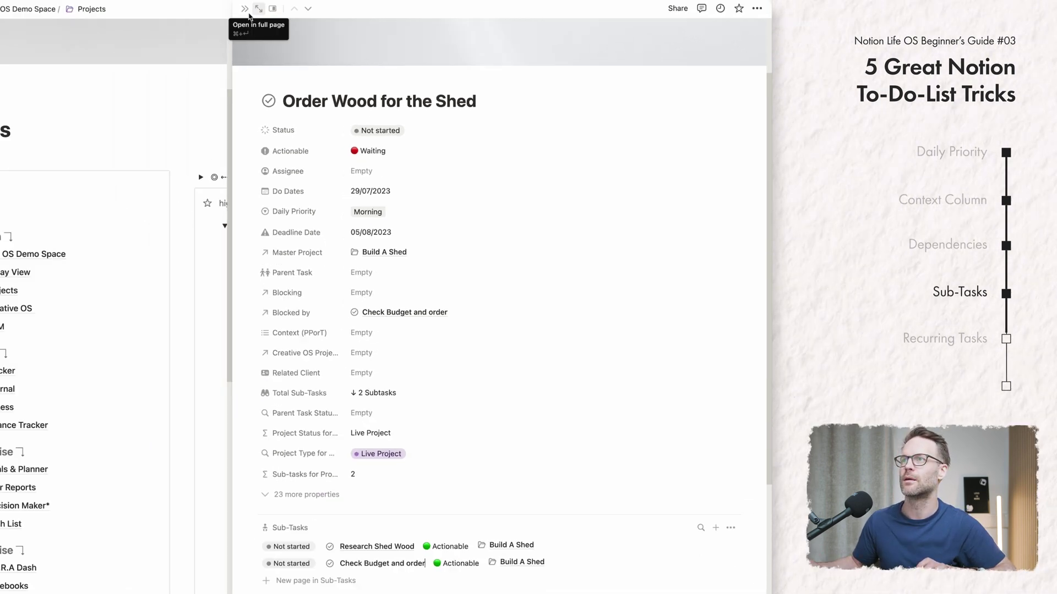
{"action": "key", "text": "Escape"}
{"action": "left_click", "coordinate": [426, 350]}
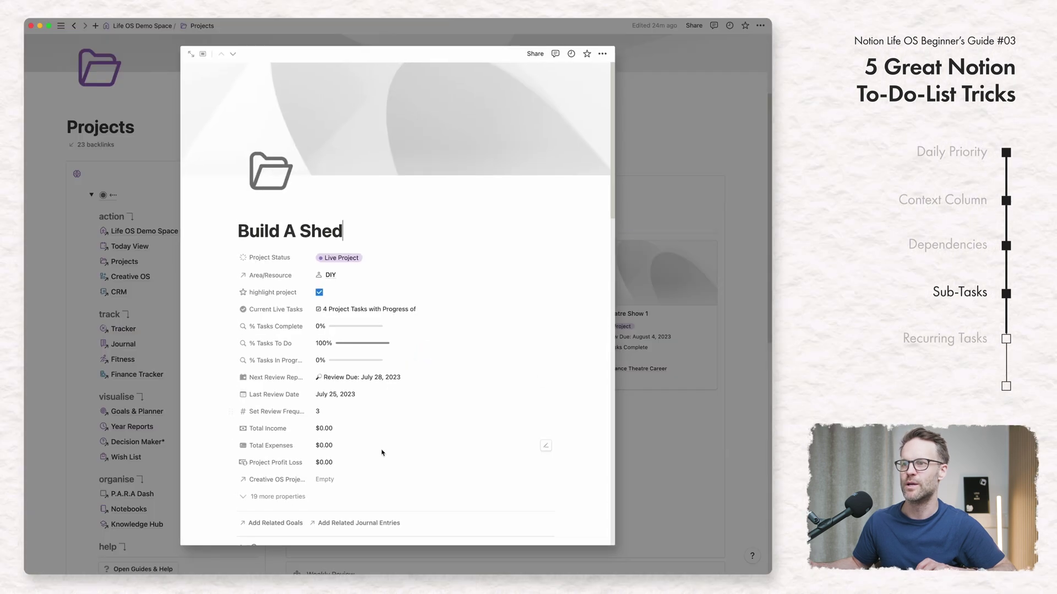
Step: Expand Order Wood for the Shed and Plan Shed Build Design to reveal their sub-tasks
{"action": "scroll", "coordinate": [385, 352], "scroll_direction": "down", "scroll_amount": 10}
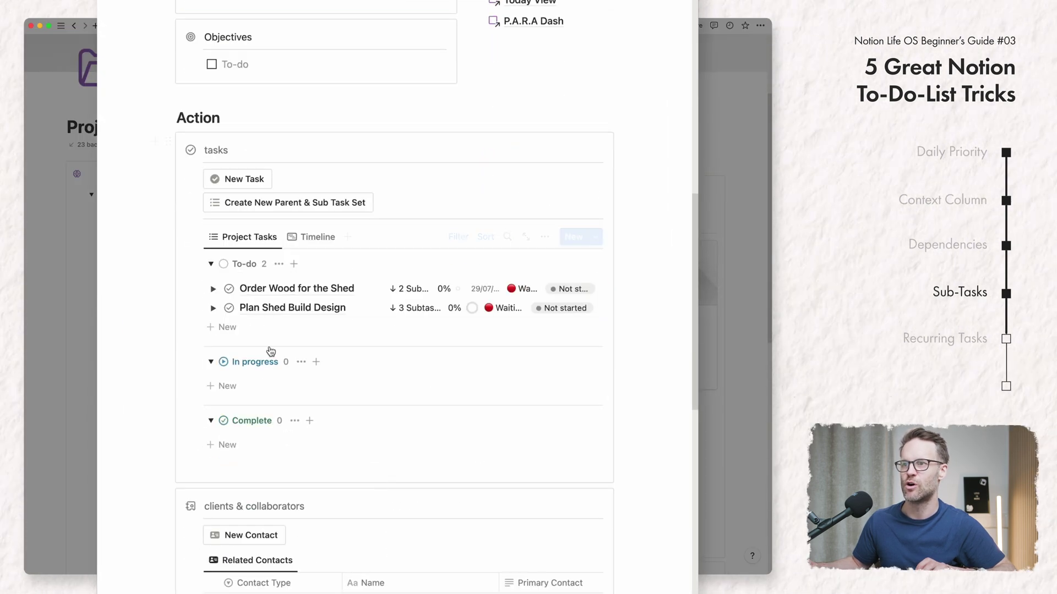
{"action": "left_click", "coordinate": [213, 289]}
{"action": "left_click", "coordinate": [213, 366]}
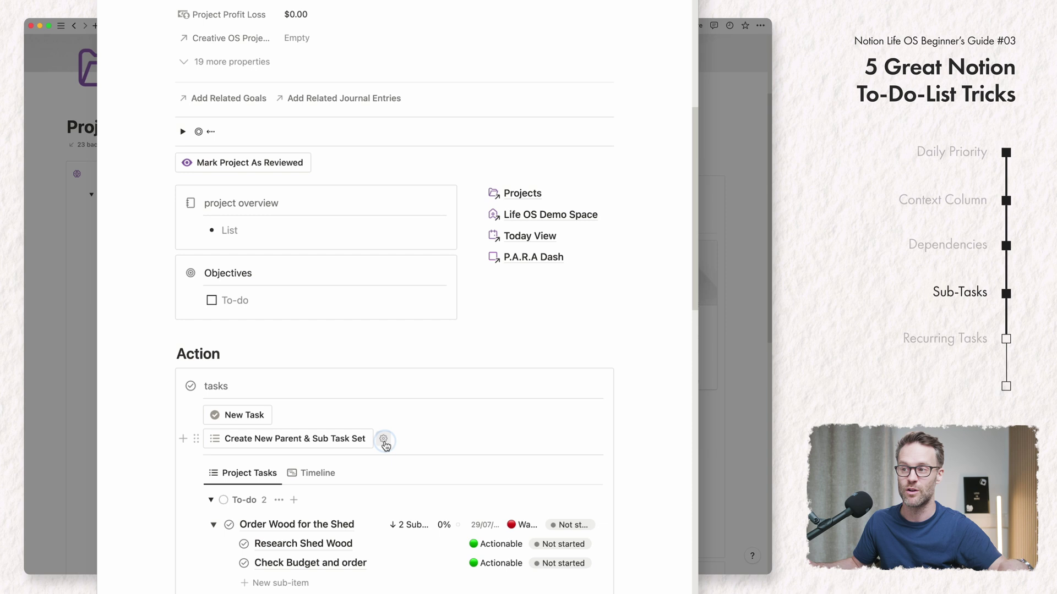
Step: Review the Create New Parent & Sub Task Set button's configuration and close it
{"action": "left_click", "coordinate": [385, 441]}
{"action": "scroll", "coordinate": [352, 443], "scroll_direction": "down", "scroll_amount": 3}
{"action": "scroll", "coordinate": [352, 451], "scroll_direction": "down", "scroll_amount": 10}
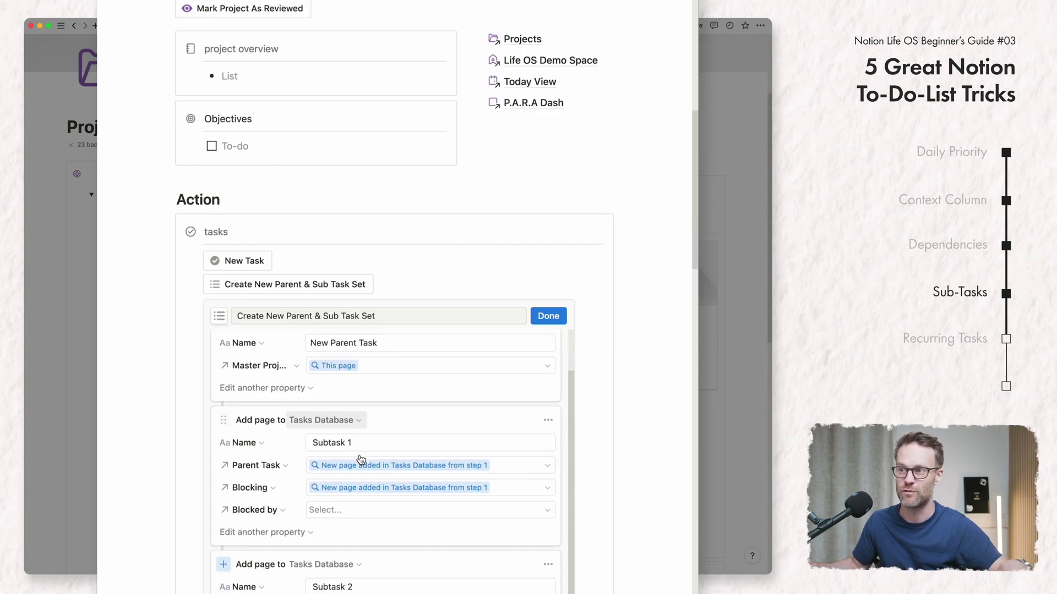
{"action": "scroll", "coordinate": [330, 325], "scroll_direction": "up", "scroll_amount": 8}
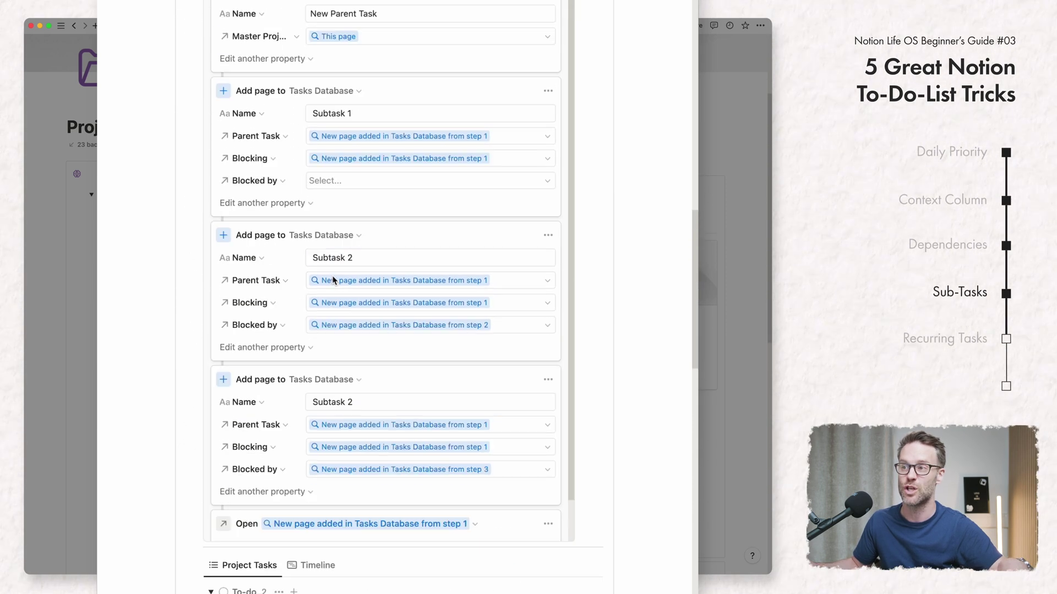
{"action": "scroll", "coordinate": [324, 215], "scroll_direction": "up", "scroll_amount": 6}
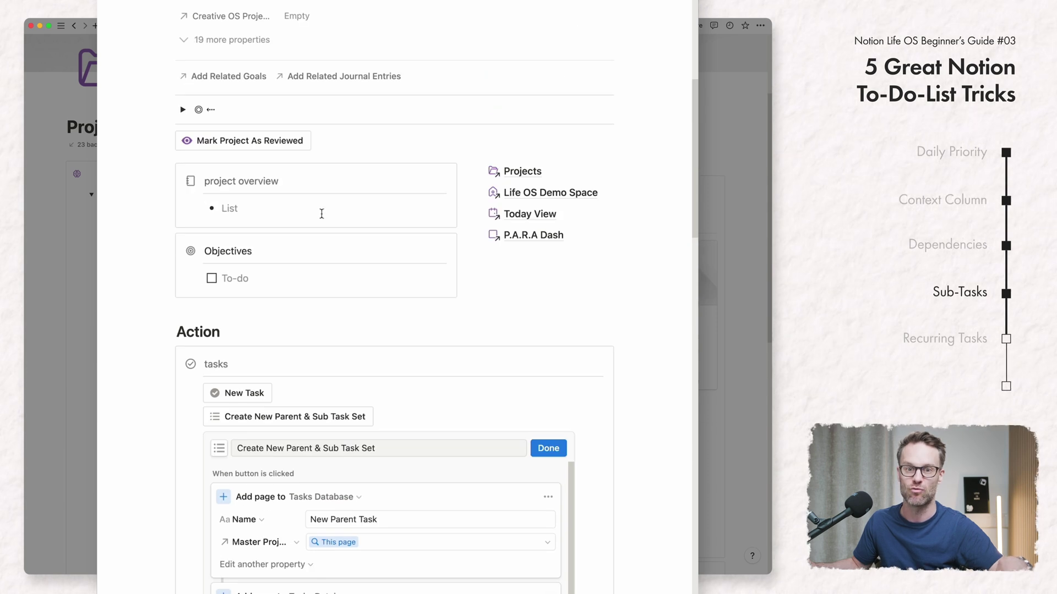
{"action": "scroll", "coordinate": [321, 213], "scroll_direction": "down", "scroll_amount": 2}
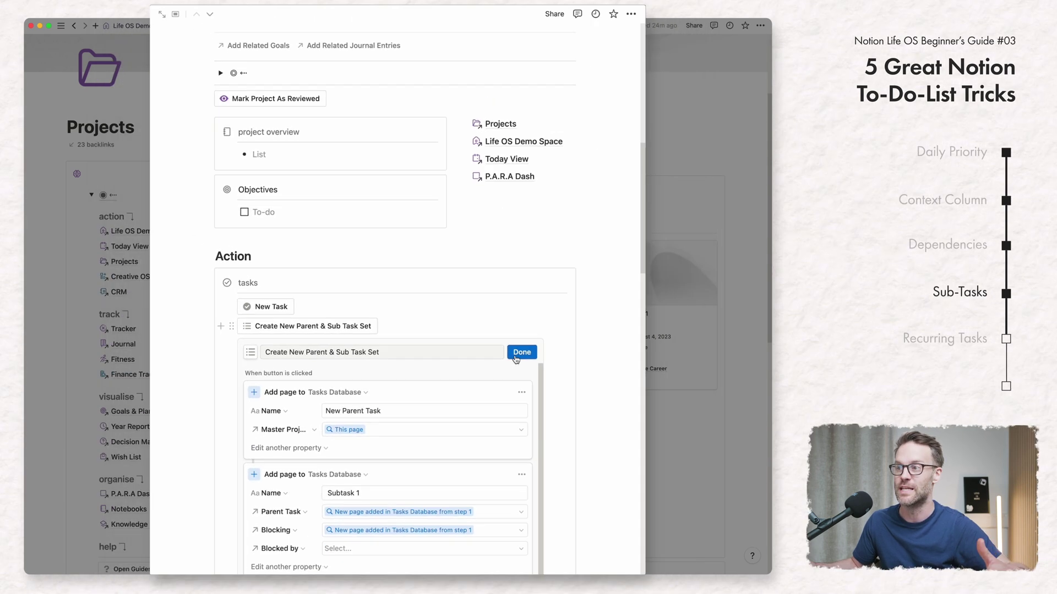
{"action": "left_click", "coordinate": [548, 355]}
{"action": "scroll", "coordinate": [506, 387], "scroll_direction": "down", "scroll_amount": 2}
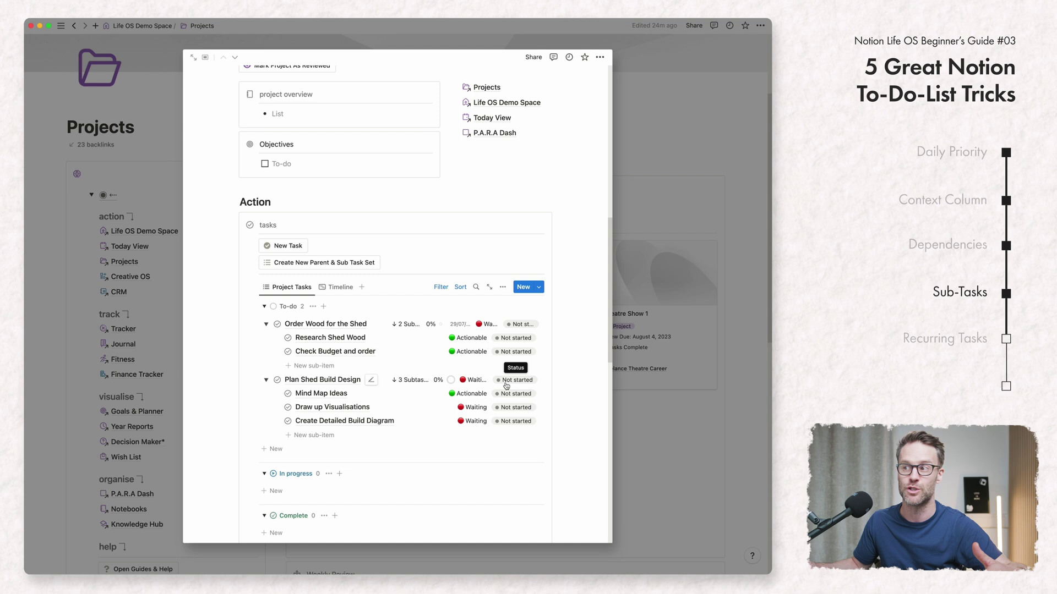
{"action": "scroll", "coordinate": [506, 387], "scroll_direction": "up", "scroll_amount": 3}
Step: Duplicate the recurring-task template in Tasks Database and retitle the copy 'Do My Weekly Review!'
{"action": "left_click", "coordinate": [701, 478]}
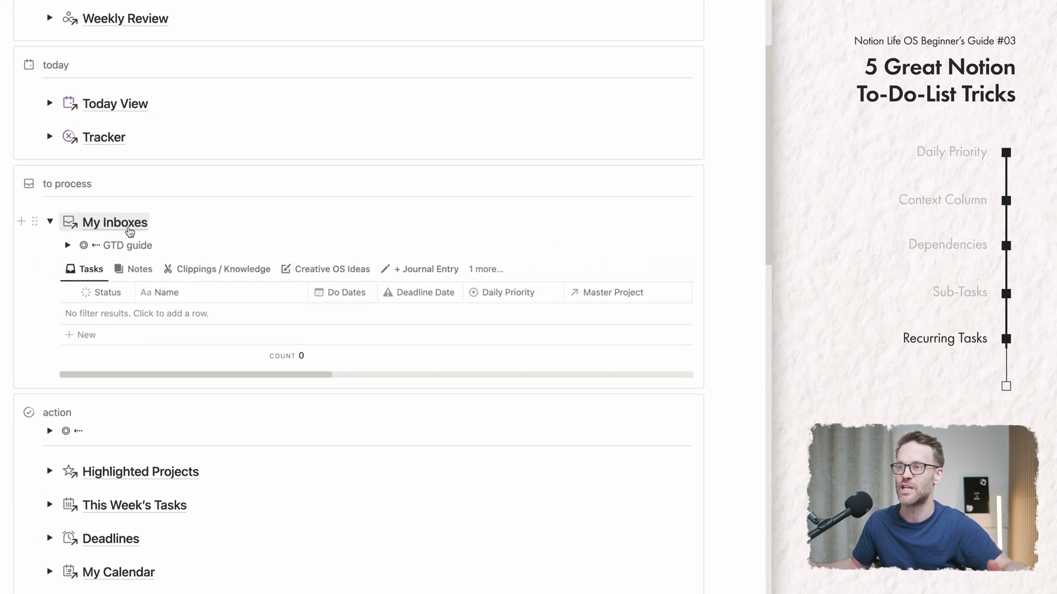
{"action": "left_click", "coordinate": [686, 269]}
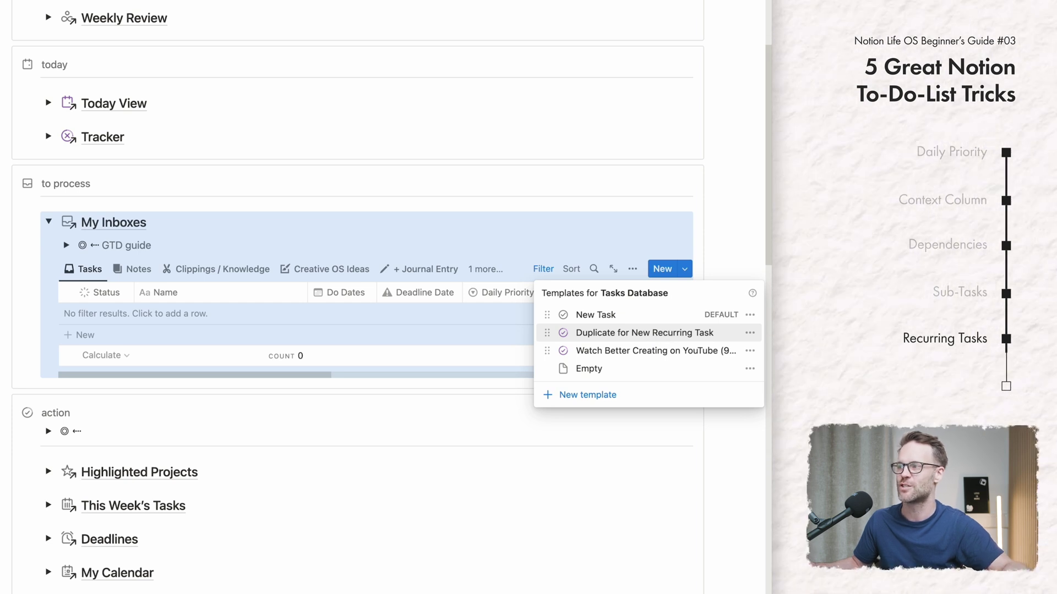
{"action": "left_click", "coordinate": [751, 335]}
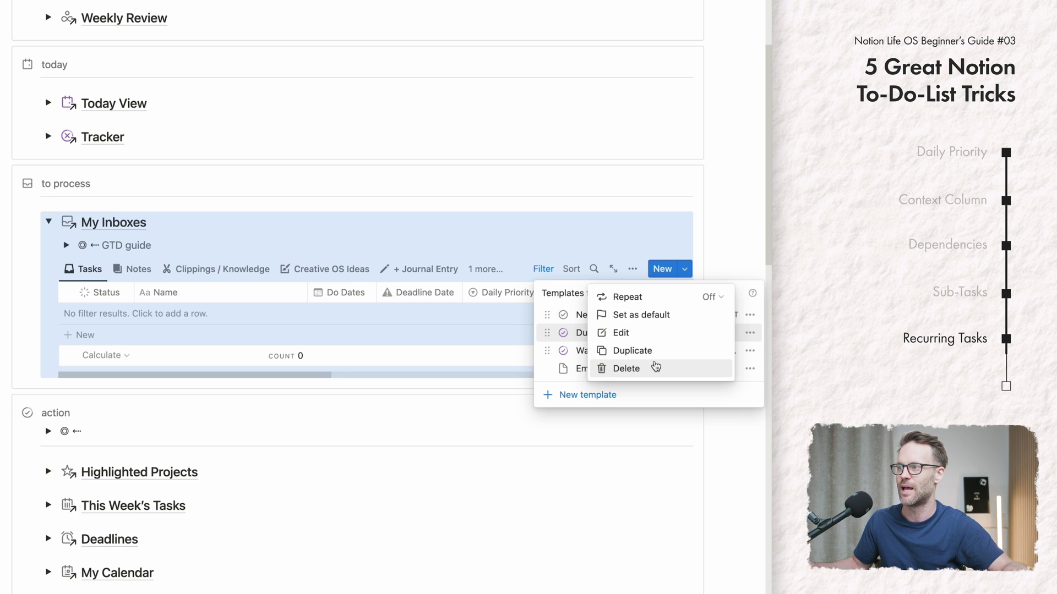
{"action": "left_click", "coordinate": [650, 350]}
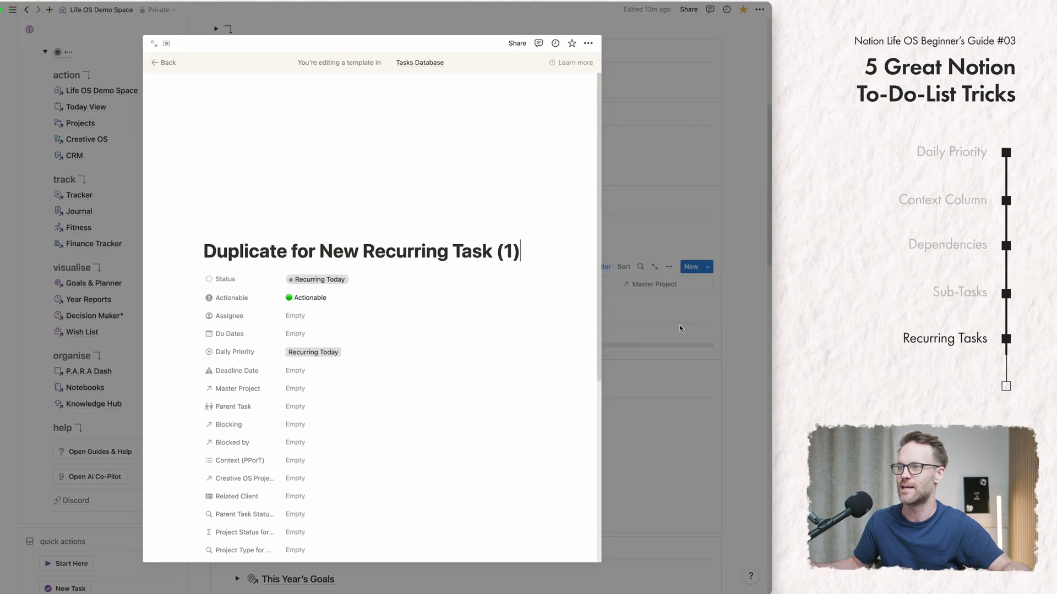
{"action": "triple_click", "coordinate": [362, 257]}
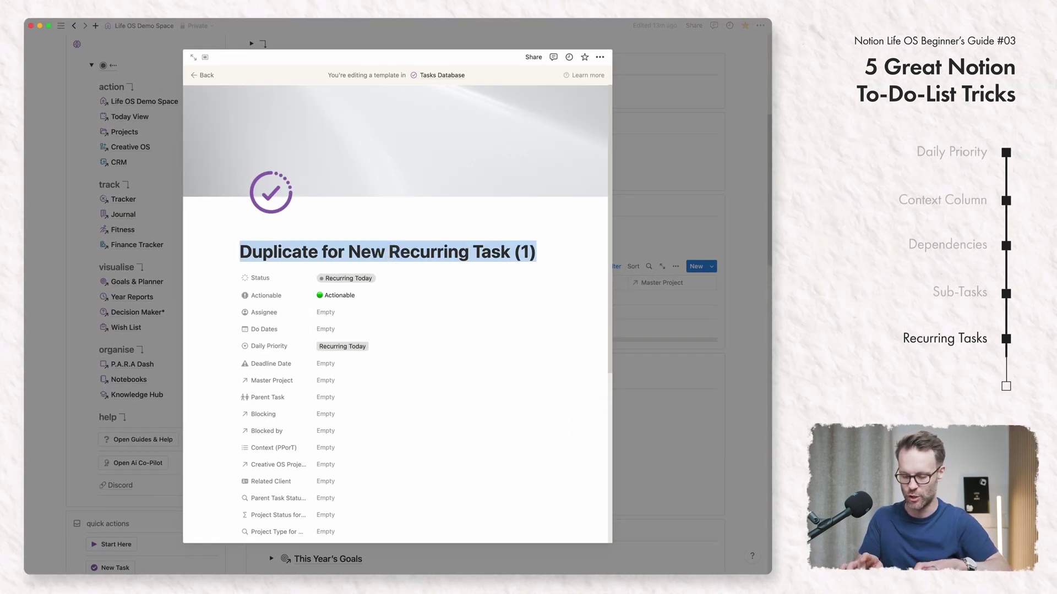
{"action": "type", "text": "Do My Weekl"}
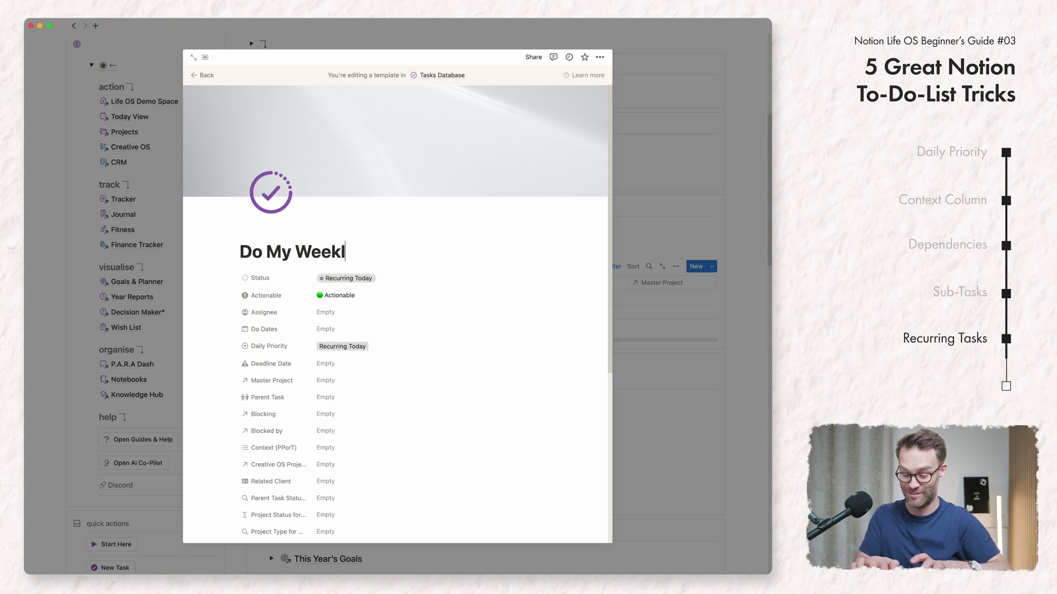
{"action": "type", "text": "y Re"}
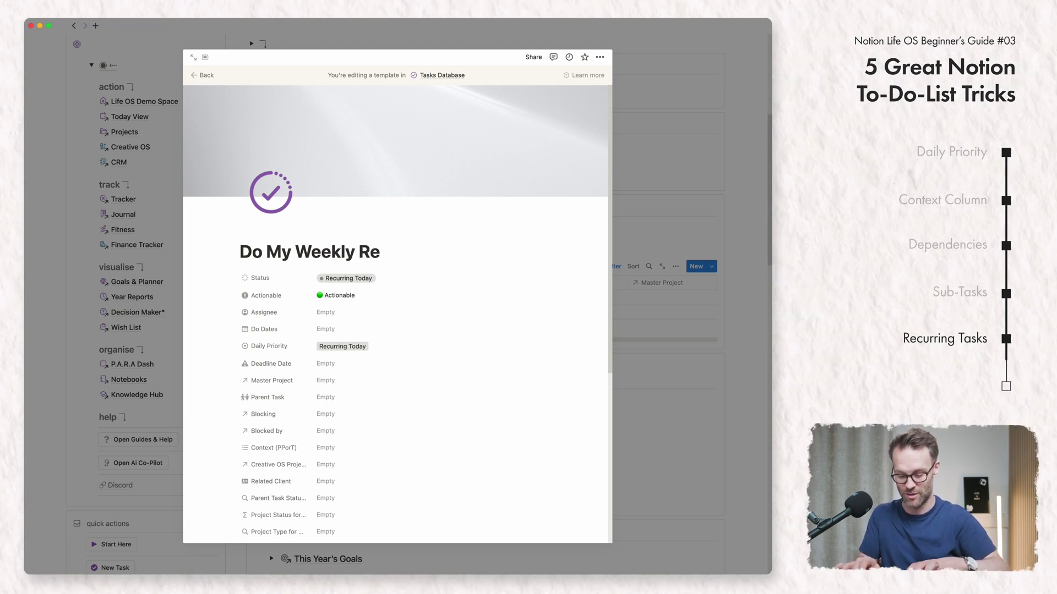
{"action": "type", "text": "view!"}
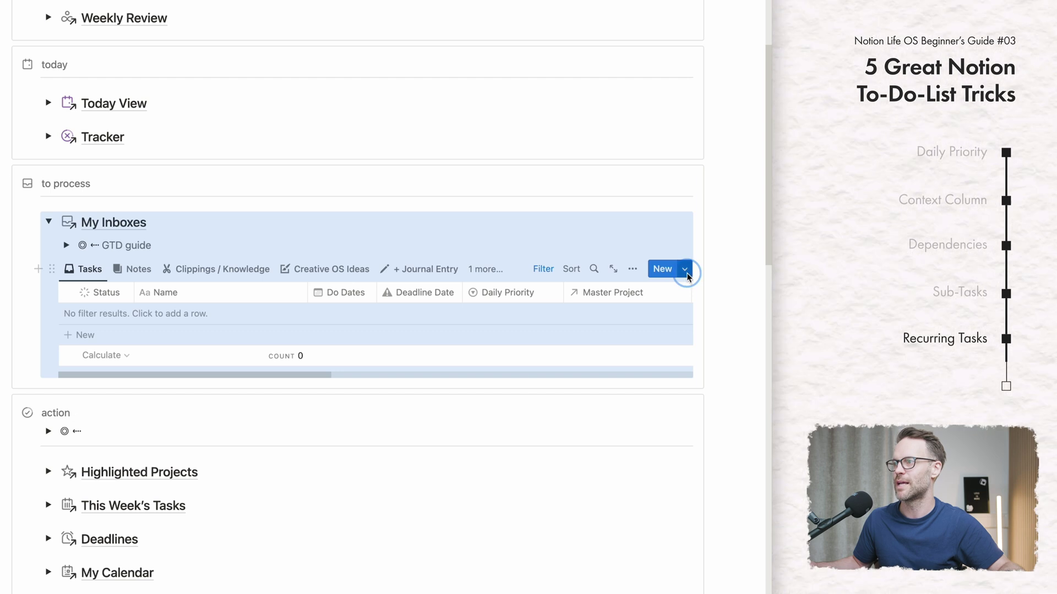
Step: Set the Do My Weekly Review! template to repeat every week on Friday and save the schedule
{"action": "left_click", "coordinate": [686, 273]}
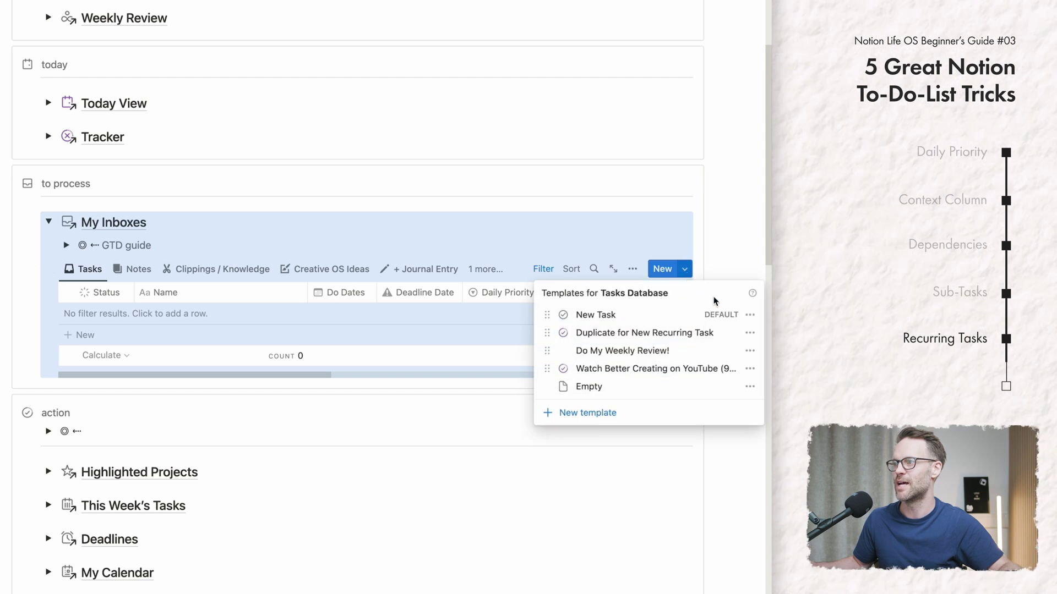
{"action": "left_click", "coordinate": [753, 353]}
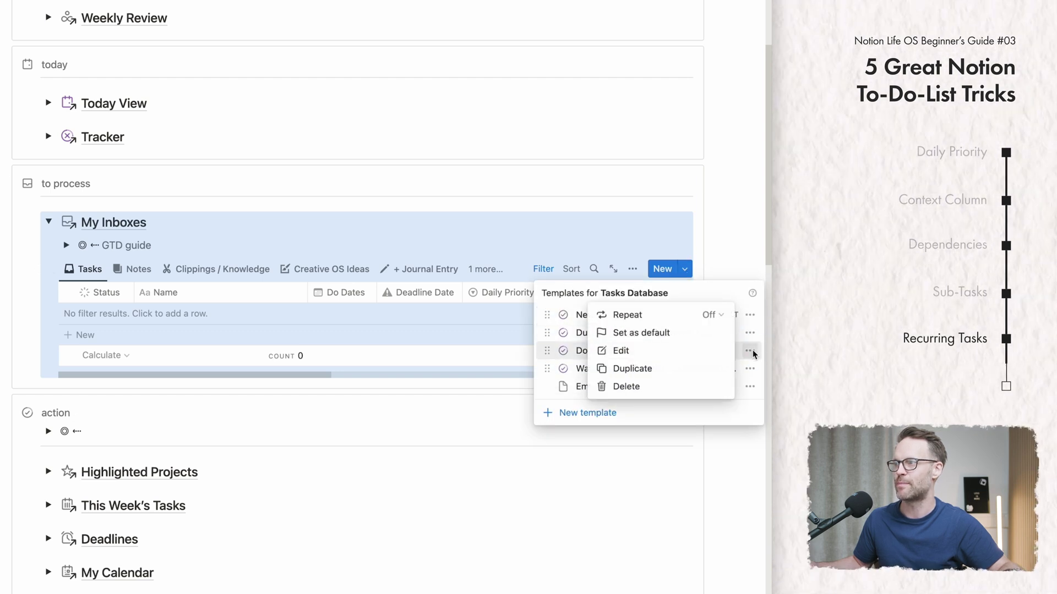
{"action": "left_click", "coordinate": [649, 317]}
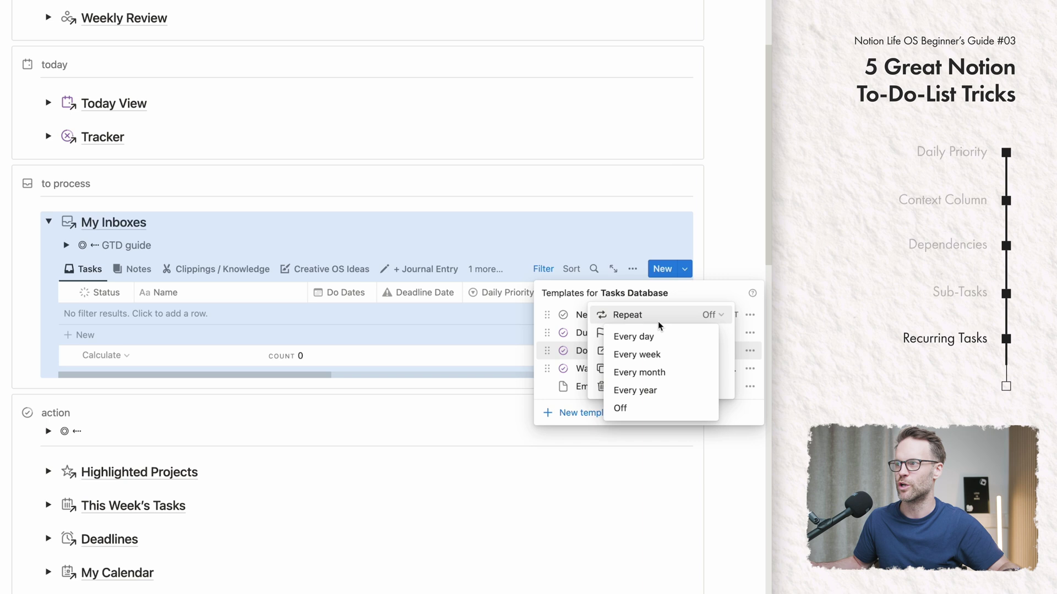
{"action": "left_click", "coordinate": [639, 351]}
{"action": "left_click", "coordinate": [611, 336]}
{"action": "left_click", "coordinate": [600, 377]}
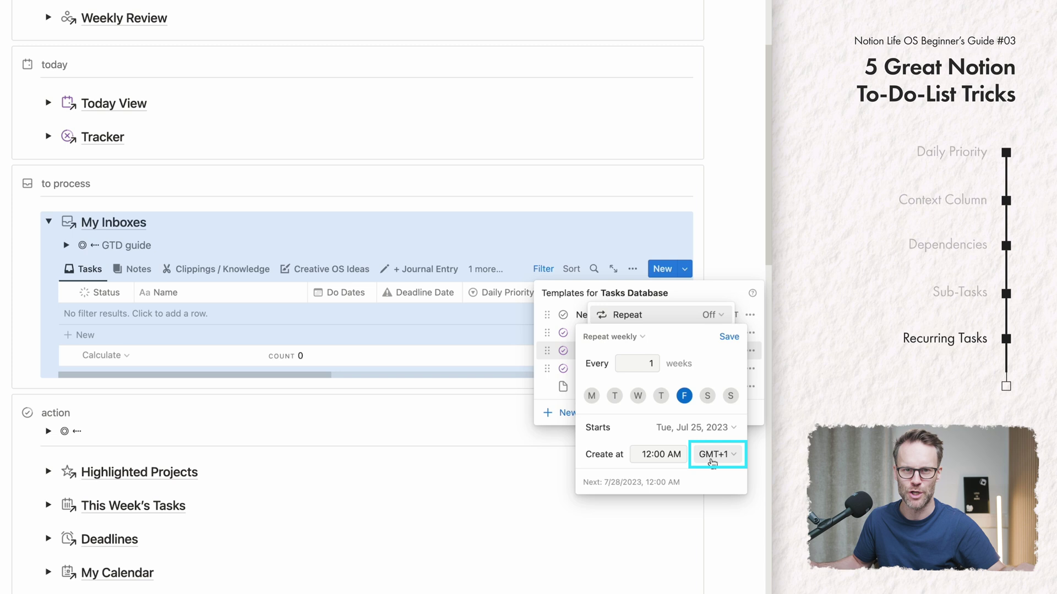
{"action": "left_click", "coordinate": [731, 338]}
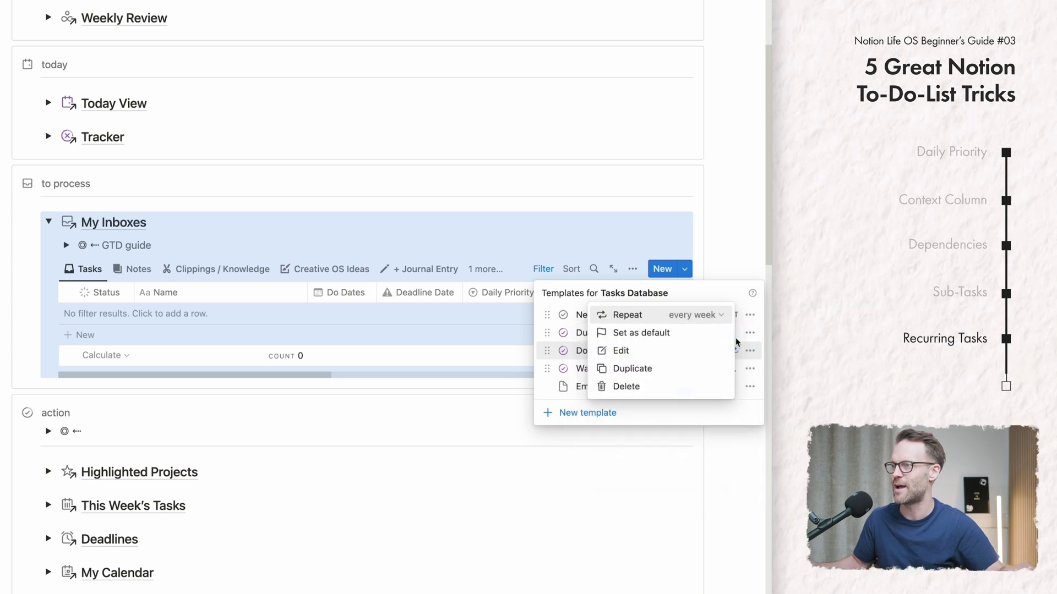
Step: Dismiss the Do My Weekly Review! template's options menu to return to the templates list
{"action": "left_click", "coordinate": [732, 250]}
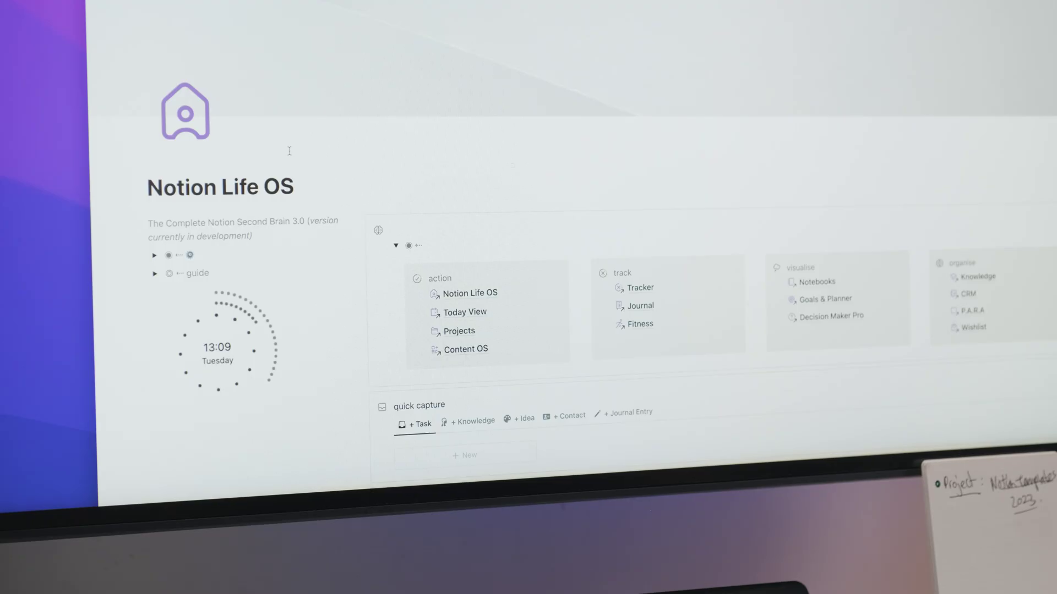
{"action": "left_click", "coordinate": [465, 312]}
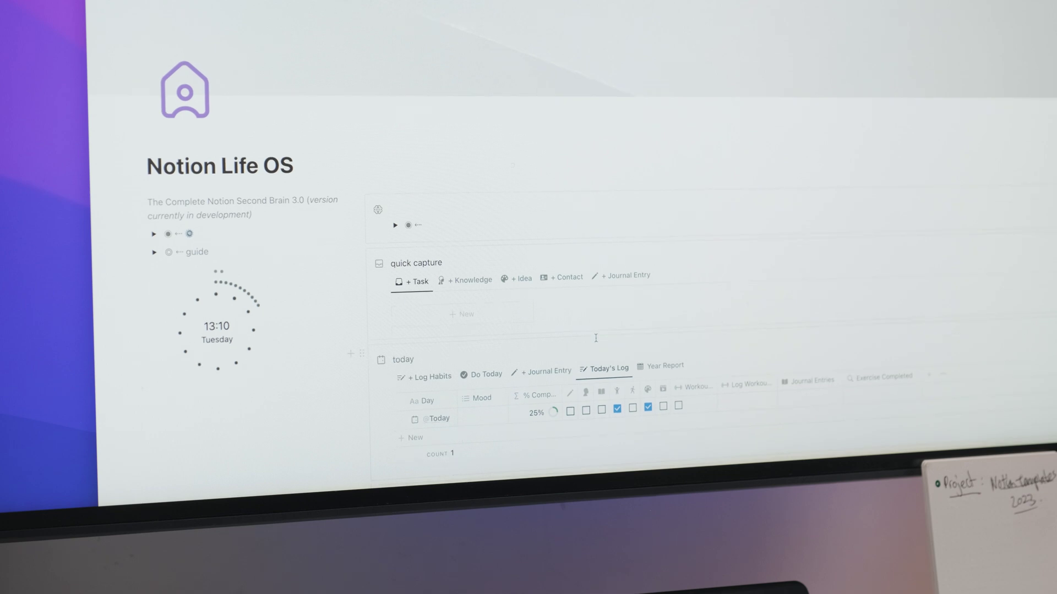
{"action": "scroll", "coordinate": [596, 338], "scroll_direction": "down", "scroll_amount": 5}
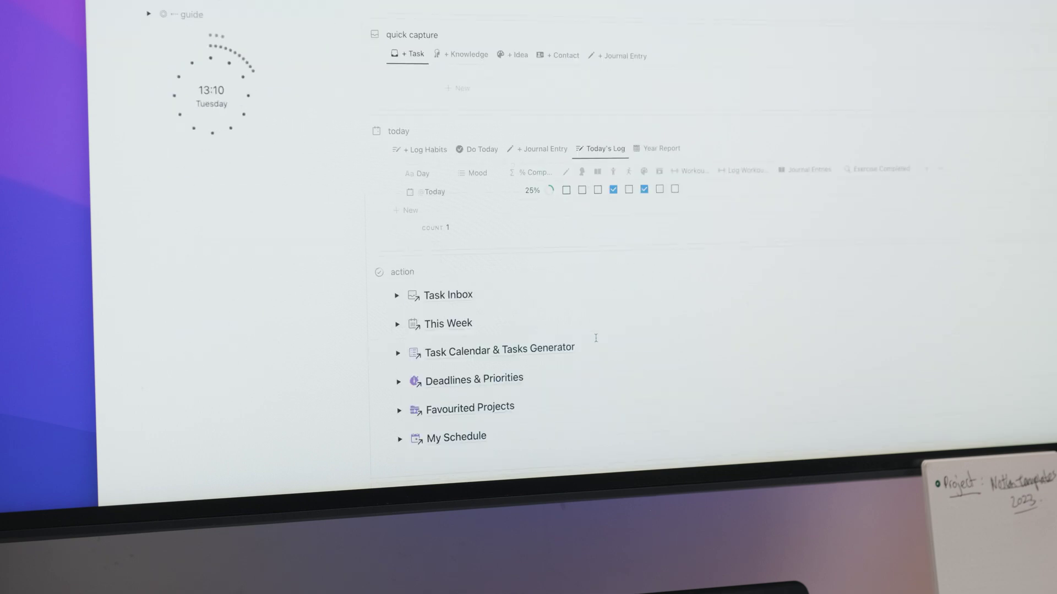